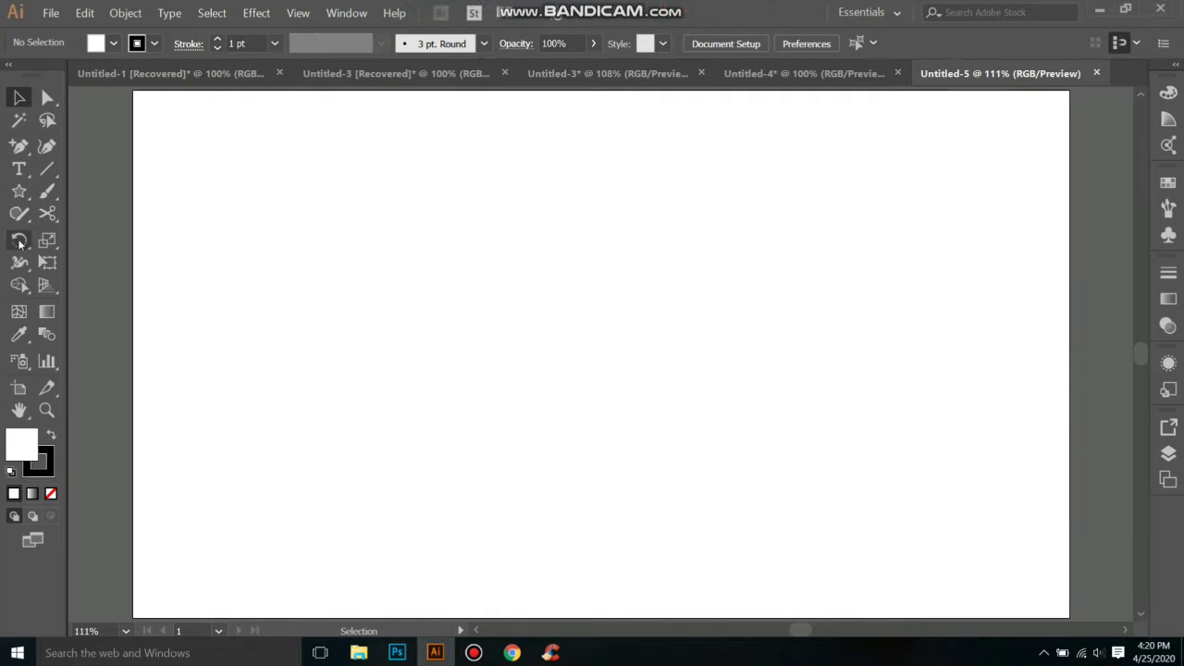
Step: Draw a wide rectangle with a black 1 pt outline across the middle of the artboard
{"action": "left_click", "coordinate": [21, 192]}
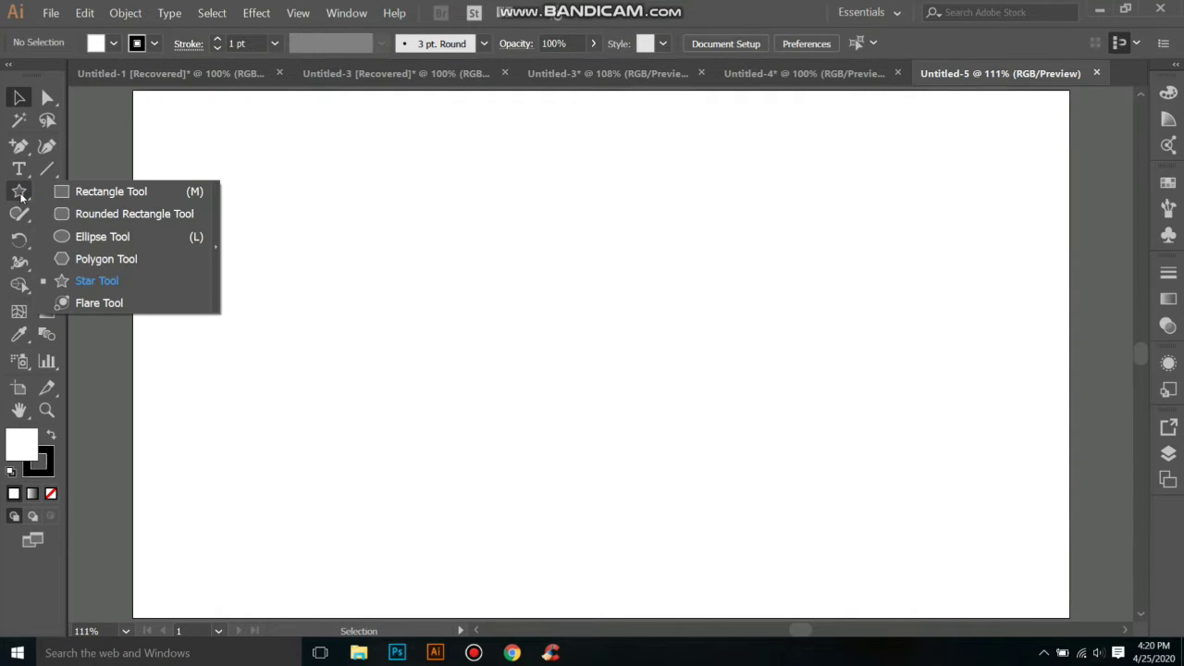
{"action": "left_click", "coordinate": [153, 191]}
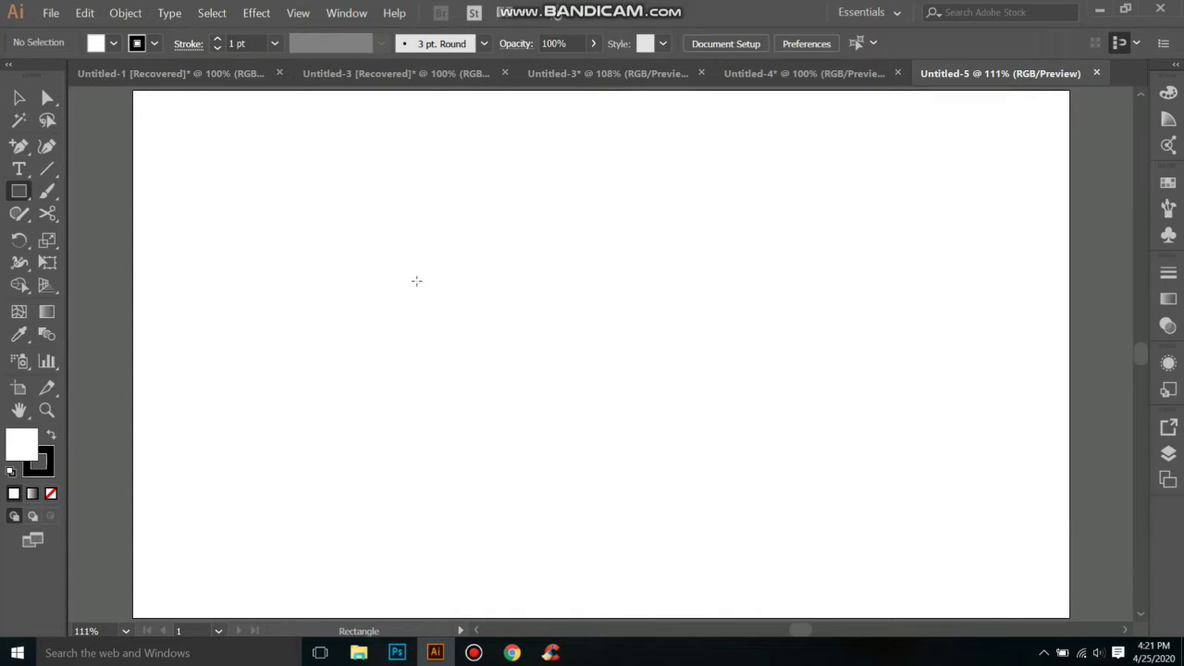
{"action": "left_click_drag", "start_coordinate": [416, 280], "coordinate": [912, 445]}
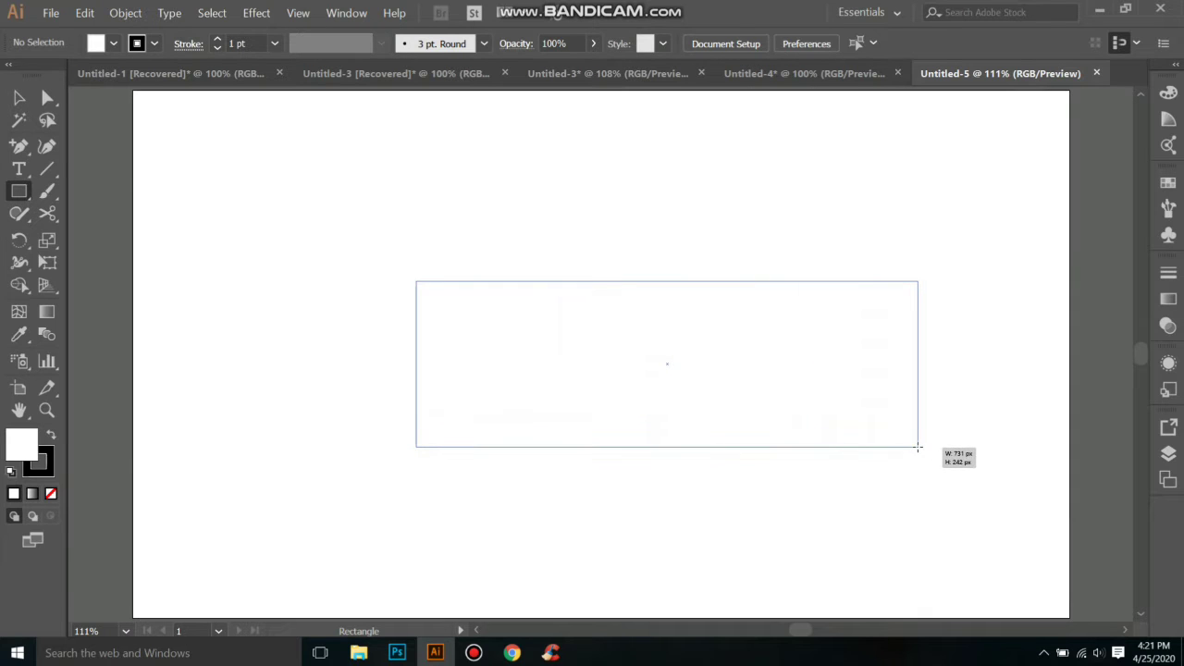
{"action": "left_click_drag", "start_coordinate": [912, 445], "coordinate": [933, 443]}
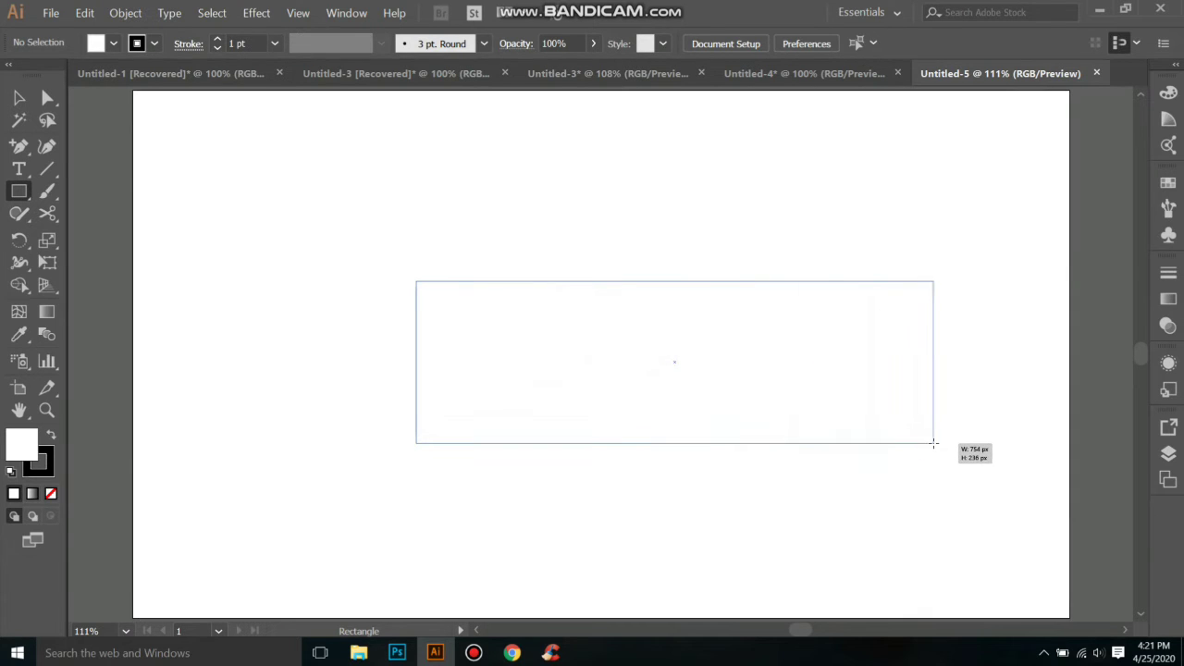
{"action": "left_click_drag", "start_coordinate": [933, 443], "coordinate": [958, 439]}
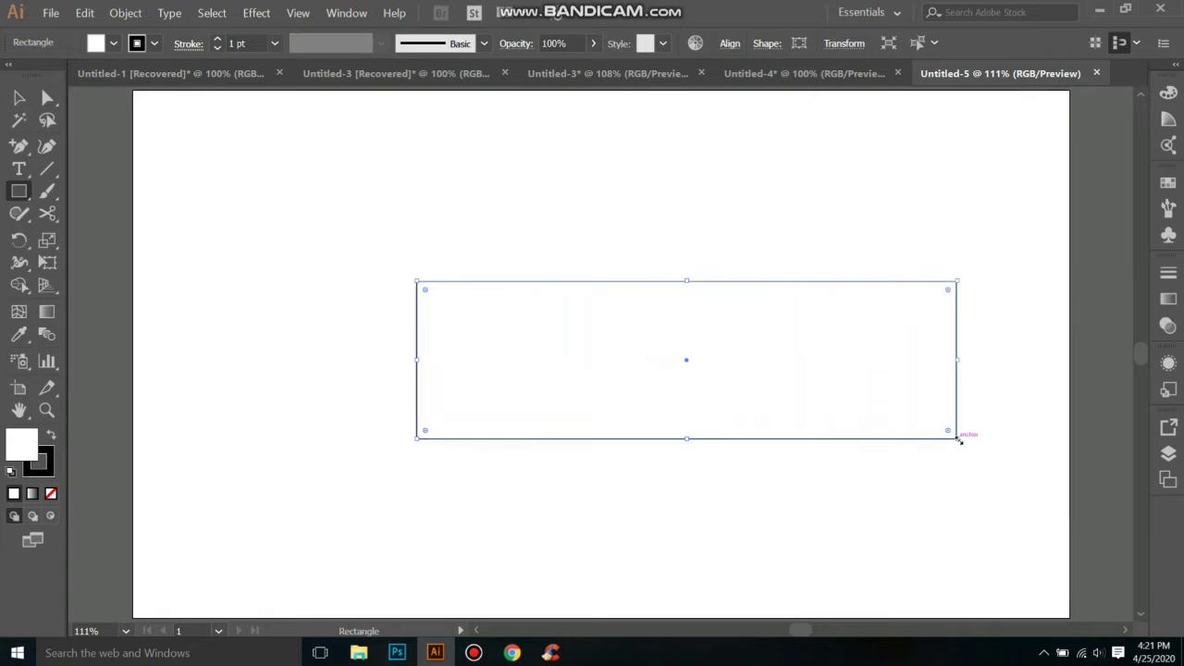
Step: Give the rectangle a 7 pt stroke and center it horizontally on the artboard
{"action": "left_click", "coordinate": [18, 98]}
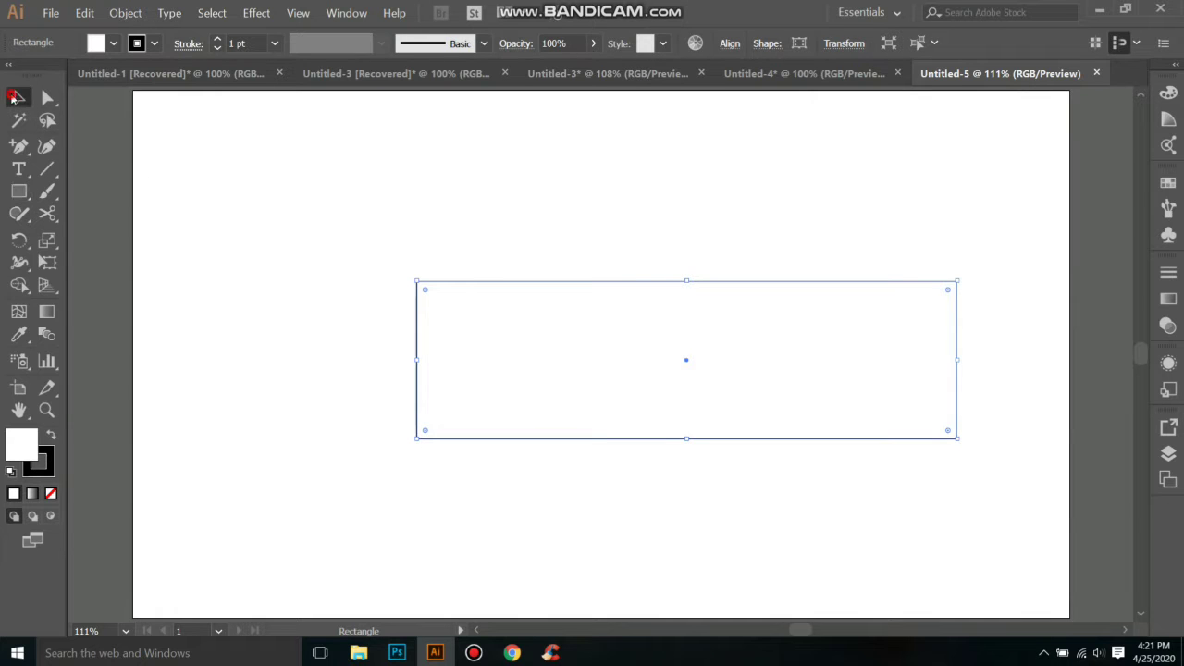
{"action": "left_click", "coordinate": [216, 40]}
{"action": "left_click", "coordinate": [216, 40]}
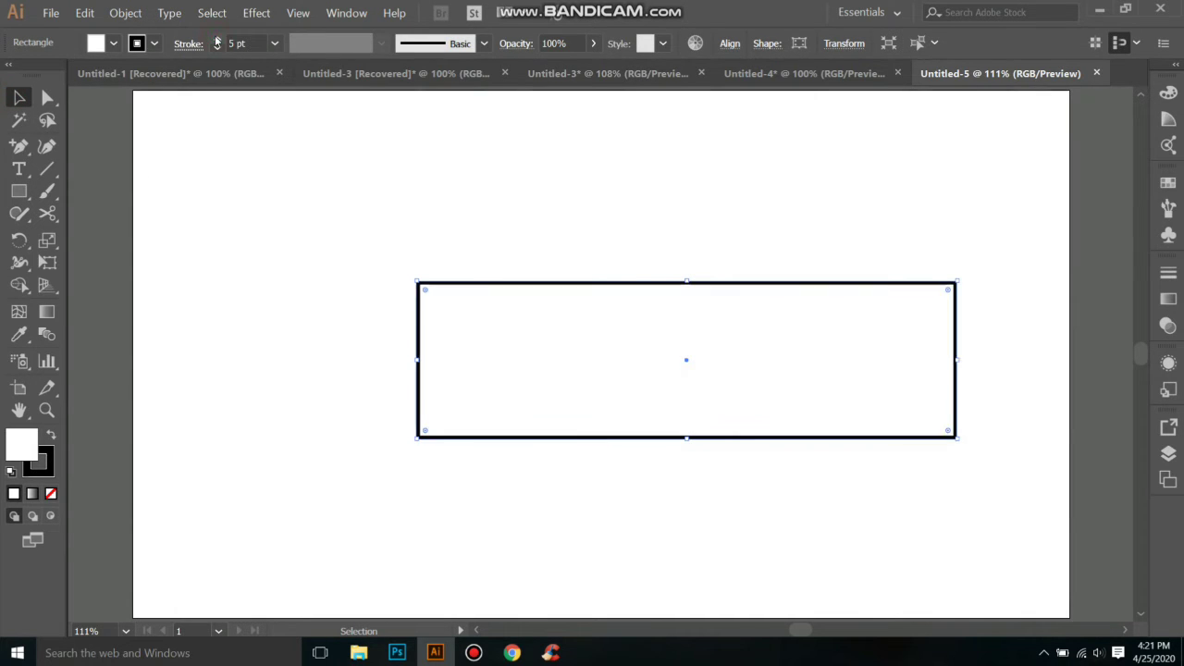
{"action": "left_click", "coordinate": [216, 40]}
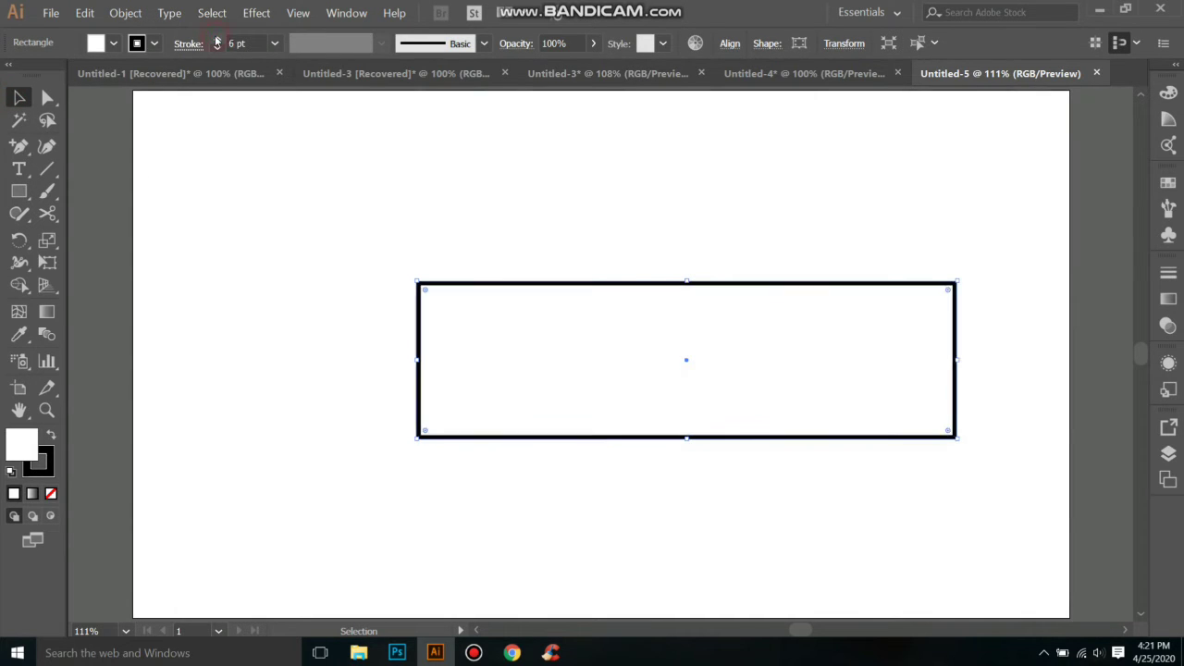
{"action": "left_click", "coordinate": [730, 43]}
{"action": "left_click", "coordinate": [576, 92]}
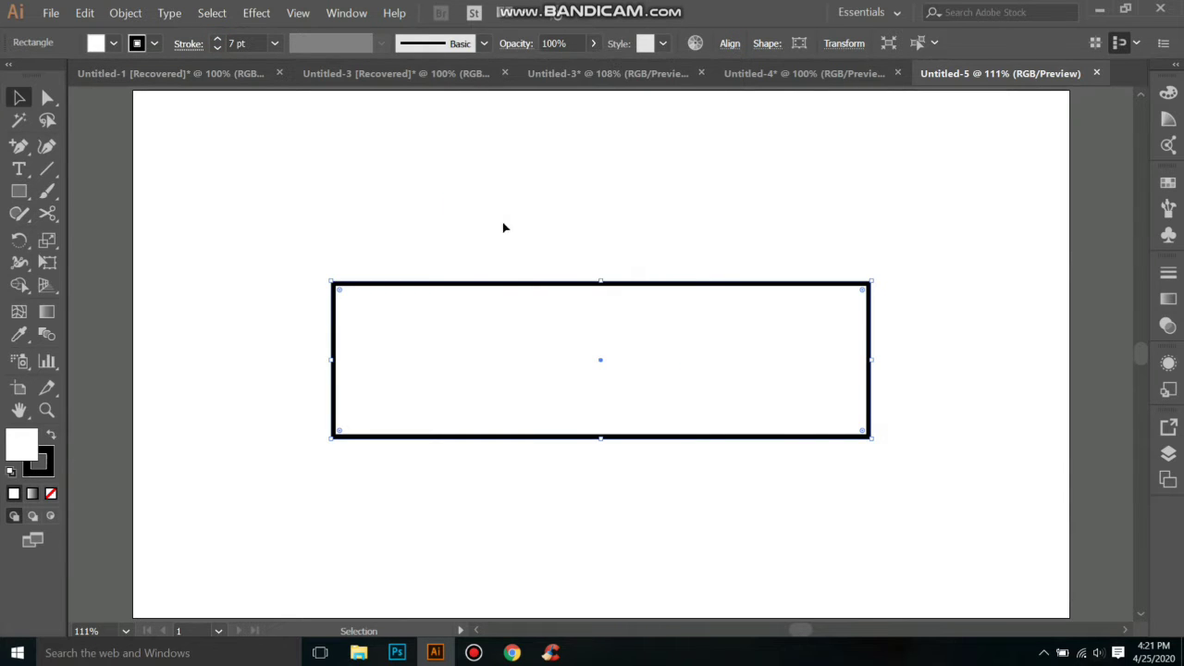
Step: Set the rectangle's fill to None and copy it
{"action": "left_click", "coordinate": [300, 138]}
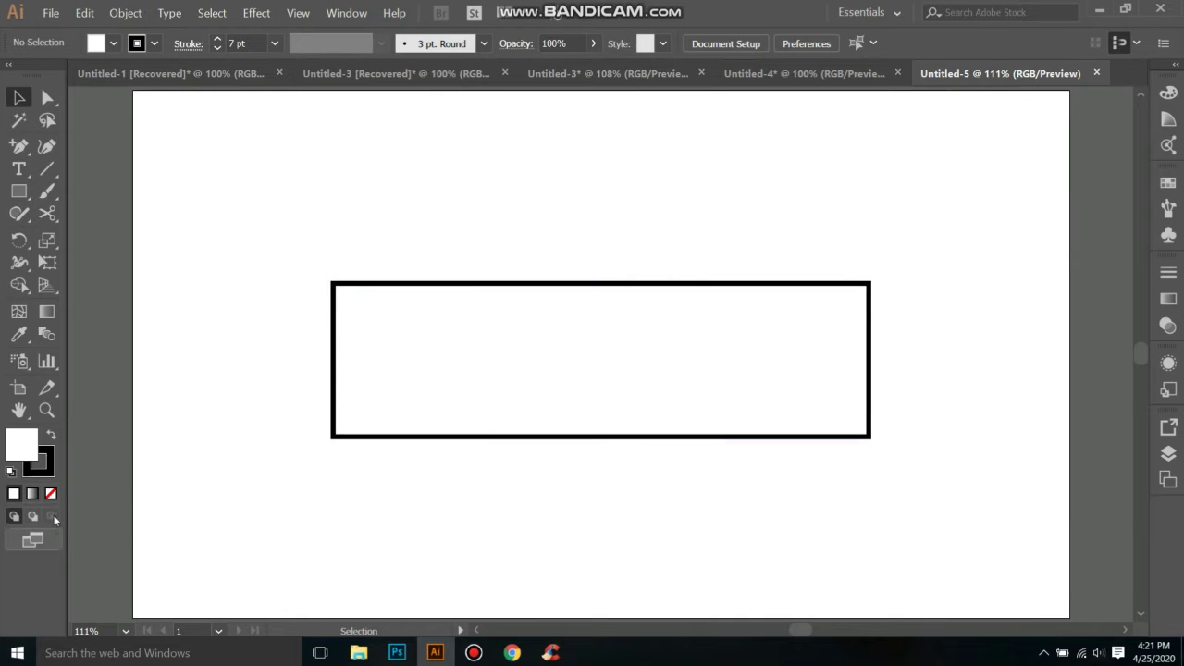
{"action": "left_click", "coordinate": [341, 435]}
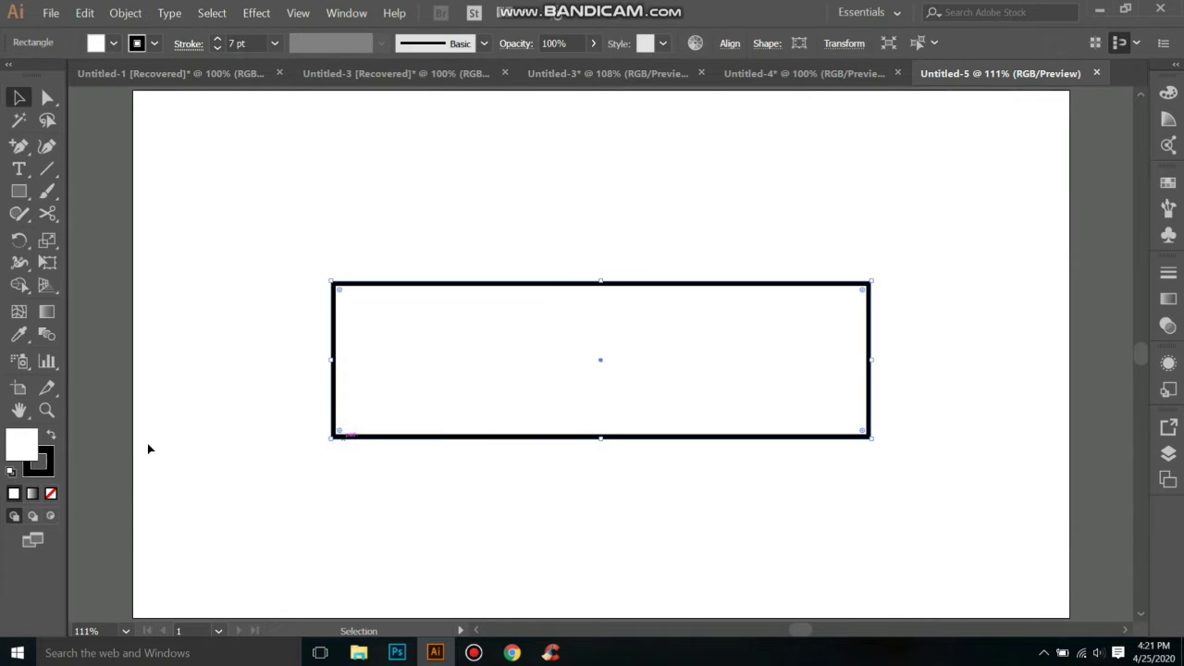
{"action": "left_click", "coordinate": [50, 495]}
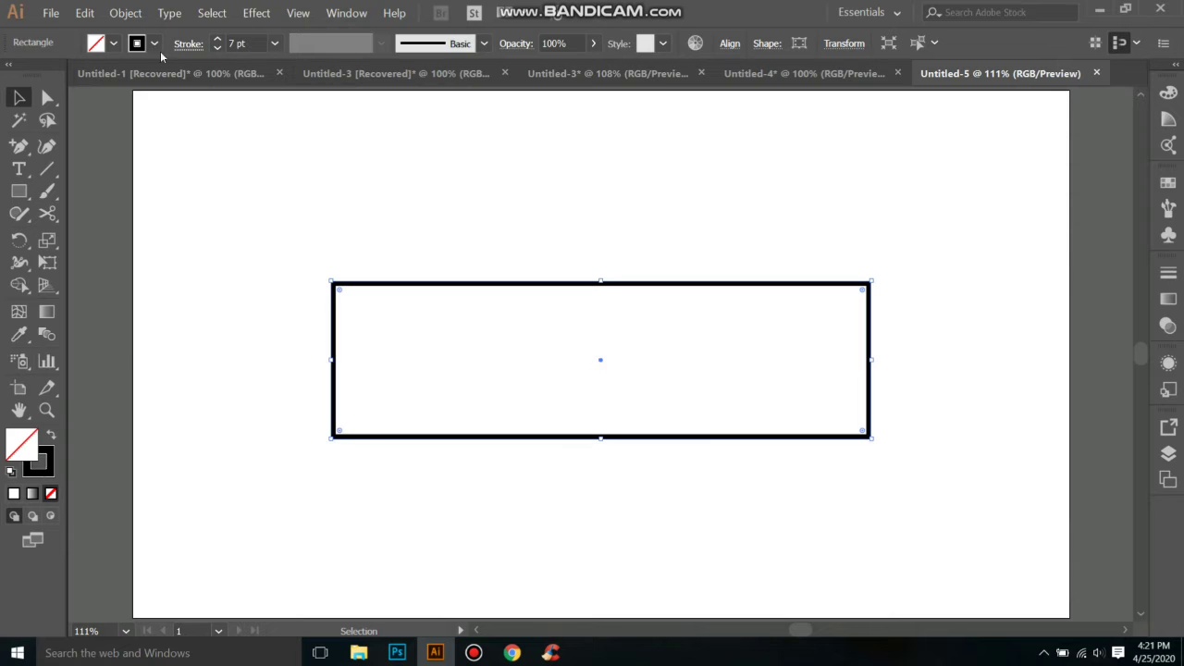
{"action": "left_click", "coordinate": [84, 12]}
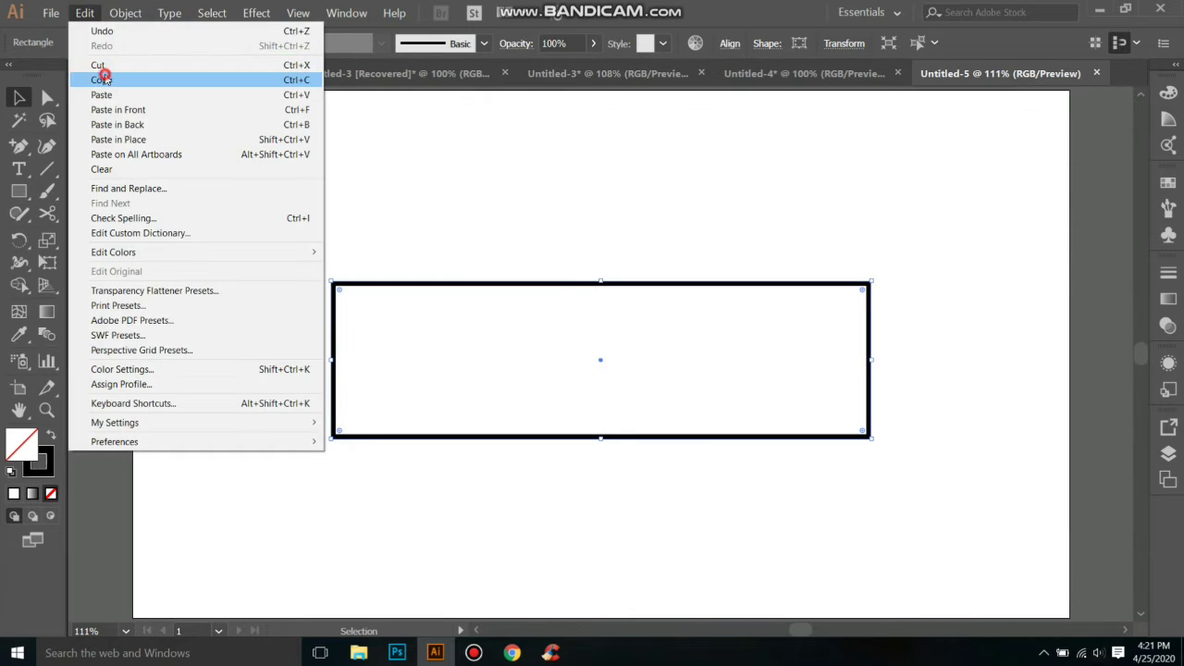
{"action": "left_click", "coordinate": [102, 80]}
{"action": "left_click", "coordinate": [84, 13]}
{"action": "left_click", "coordinate": [117, 109]}
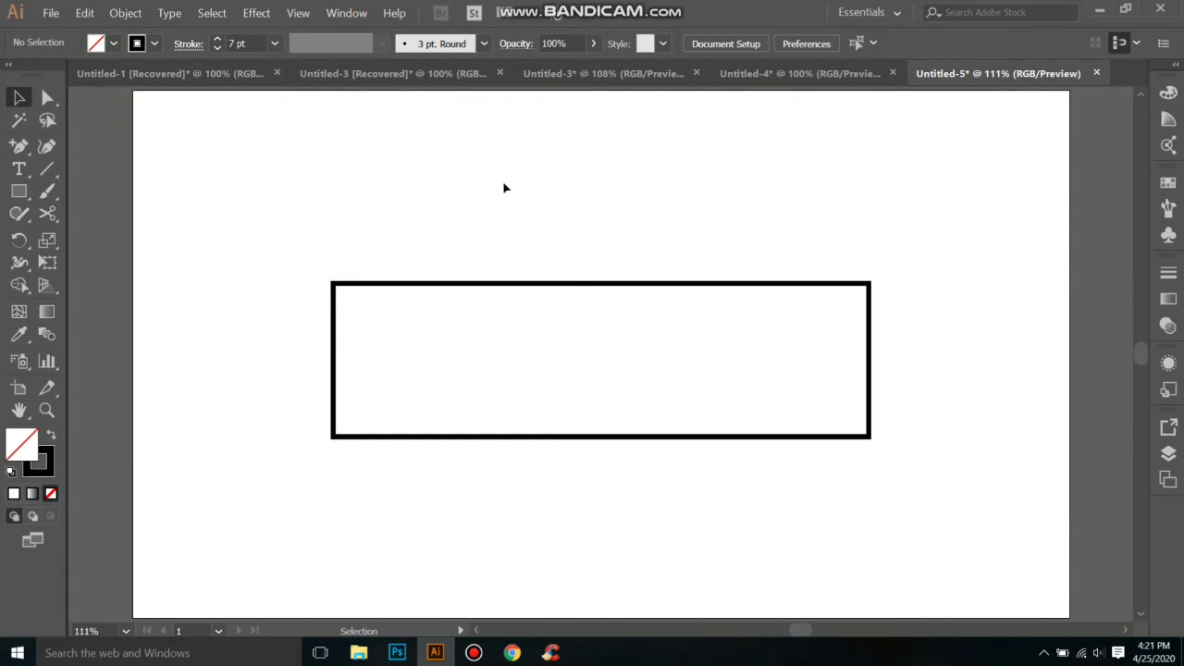
Step: Enlarge the copy slightly around the original, giving an 8.077 pt outer outline
{"action": "left_click", "coordinate": [573, 282]}
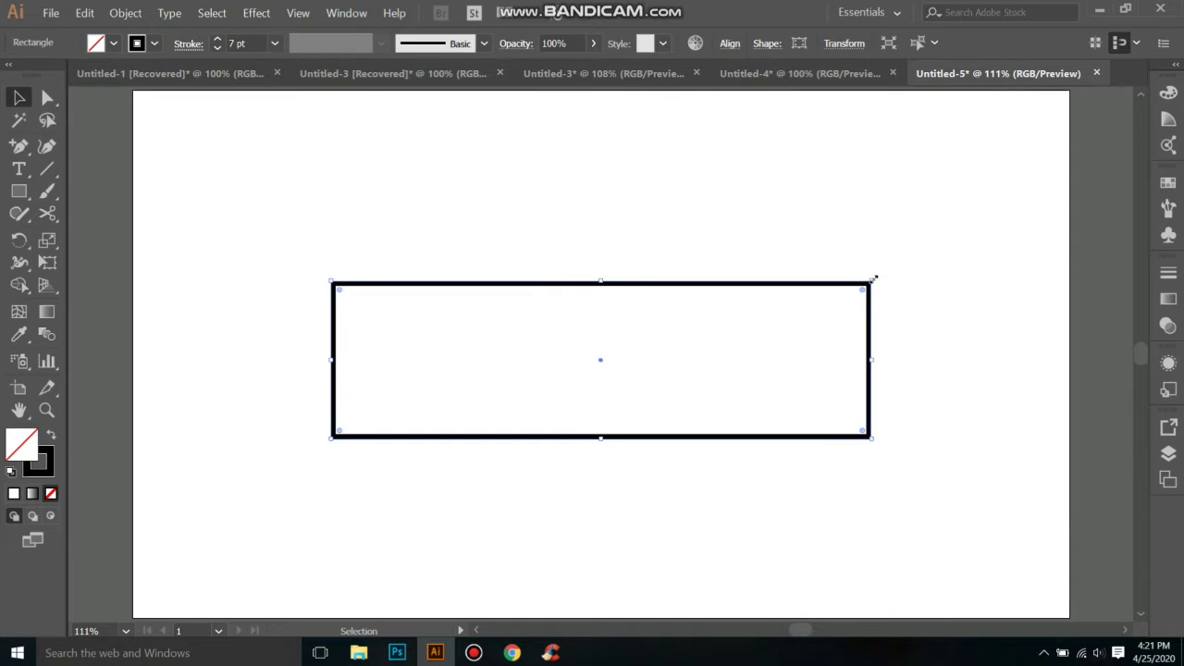
{"action": "left_click_drag", "start_coordinate": [871, 279], "coordinate": [911, 252]}
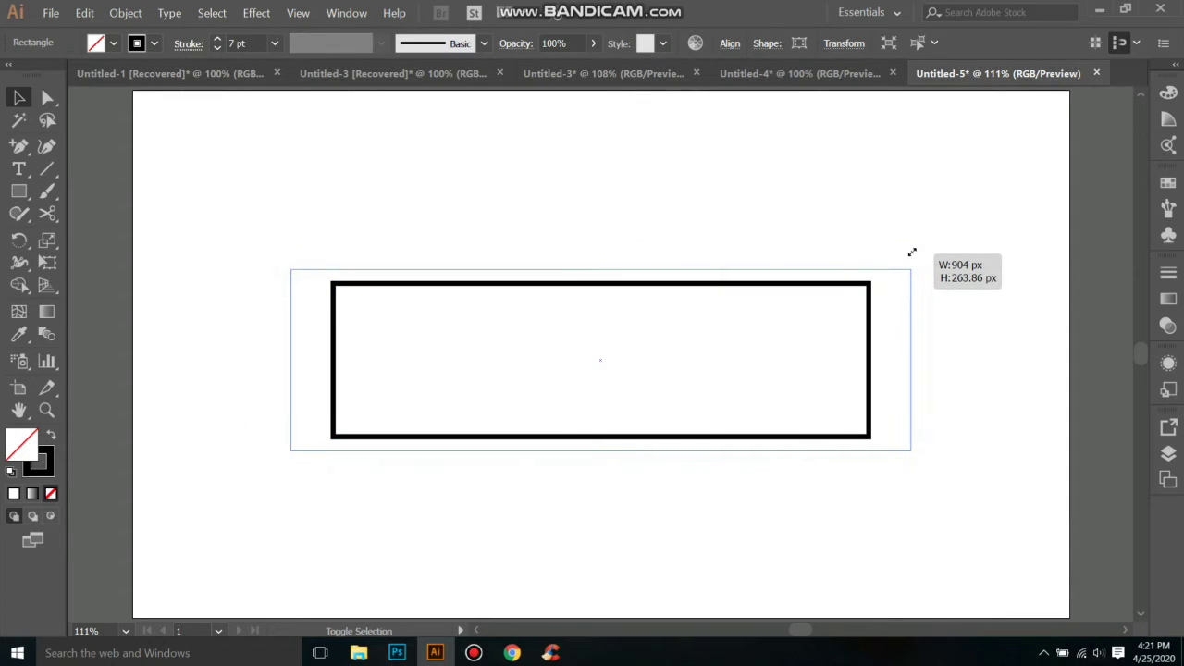
{"action": "left_click_drag", "start_coordinate": [911, 252], "coordinate": [900, 267]}
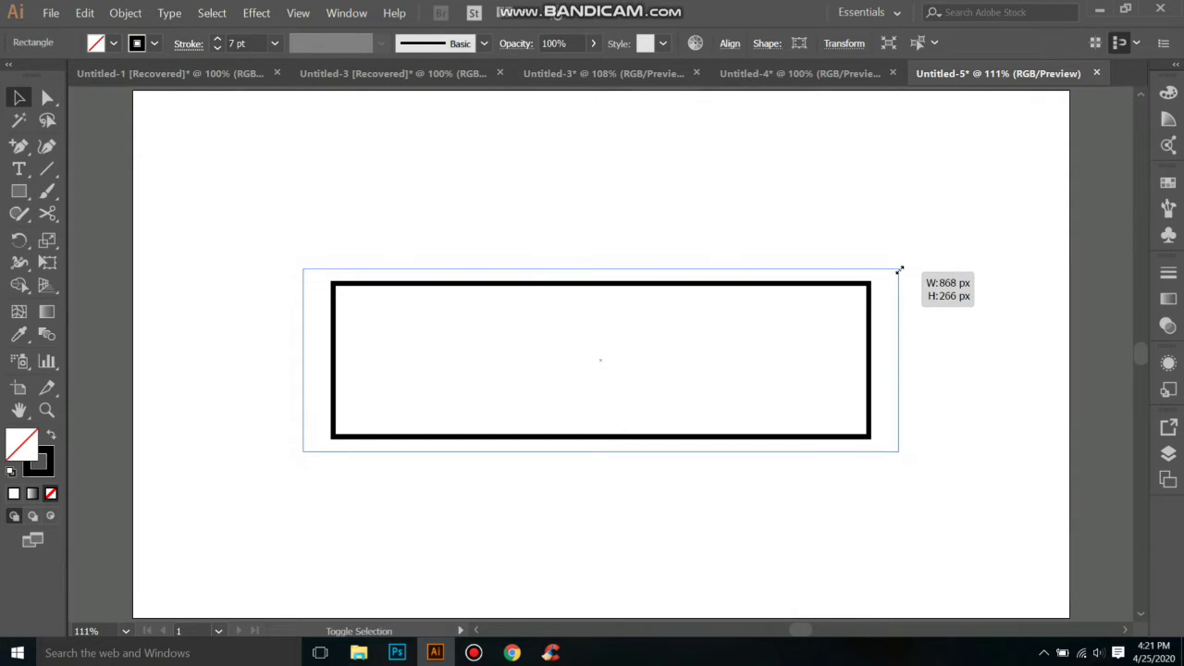
{"action": "left_click_drag", "start_coordinate": [900, 267], "coordinate": [899, 267]}
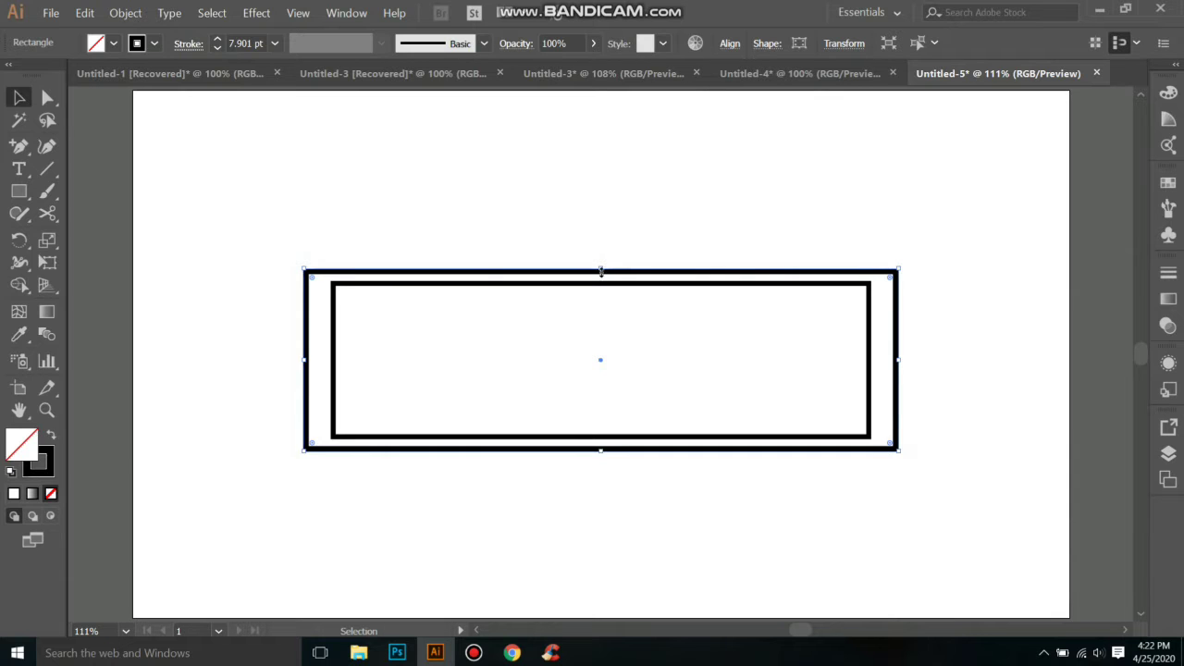
{"action": "left_click_drag", "start_coordinate": [601, 269], "coordinate": [644, 183]}
{"action": "key", "text": "ctrl+z"}
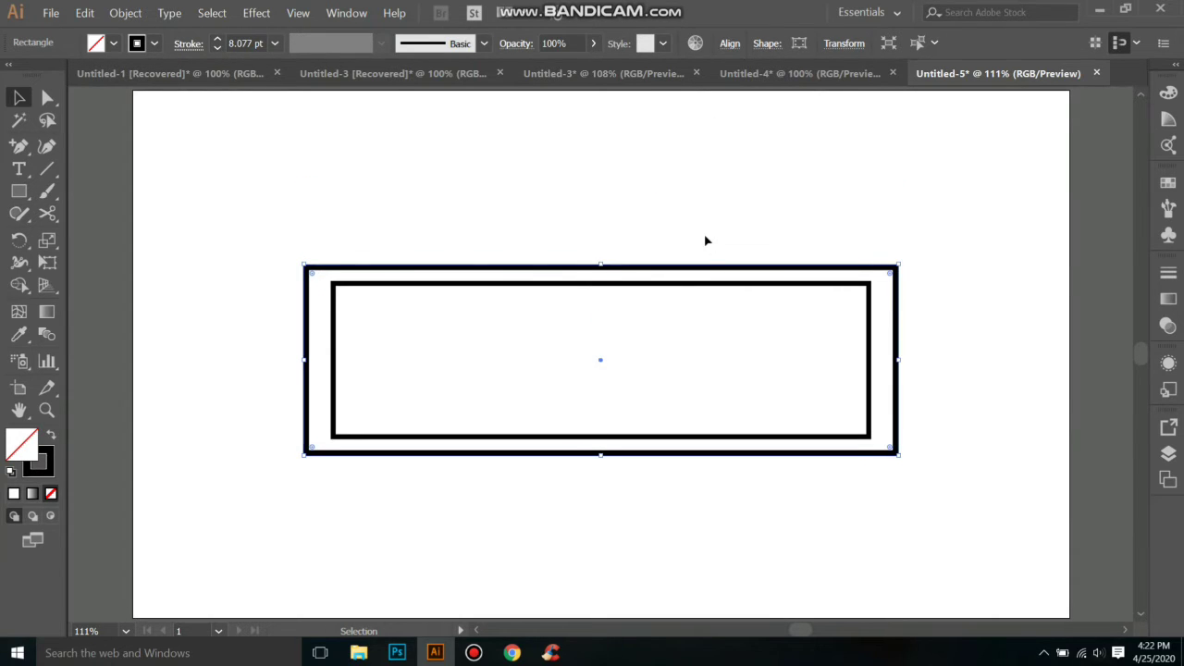
Step: Scissor-cut the outer rectangle's left edge and its top and bottom edges near the left corners
{"action": "left_click", "coordinate": [48, 214]}
{"action": "left_click", "coordinate": [190, 235]}
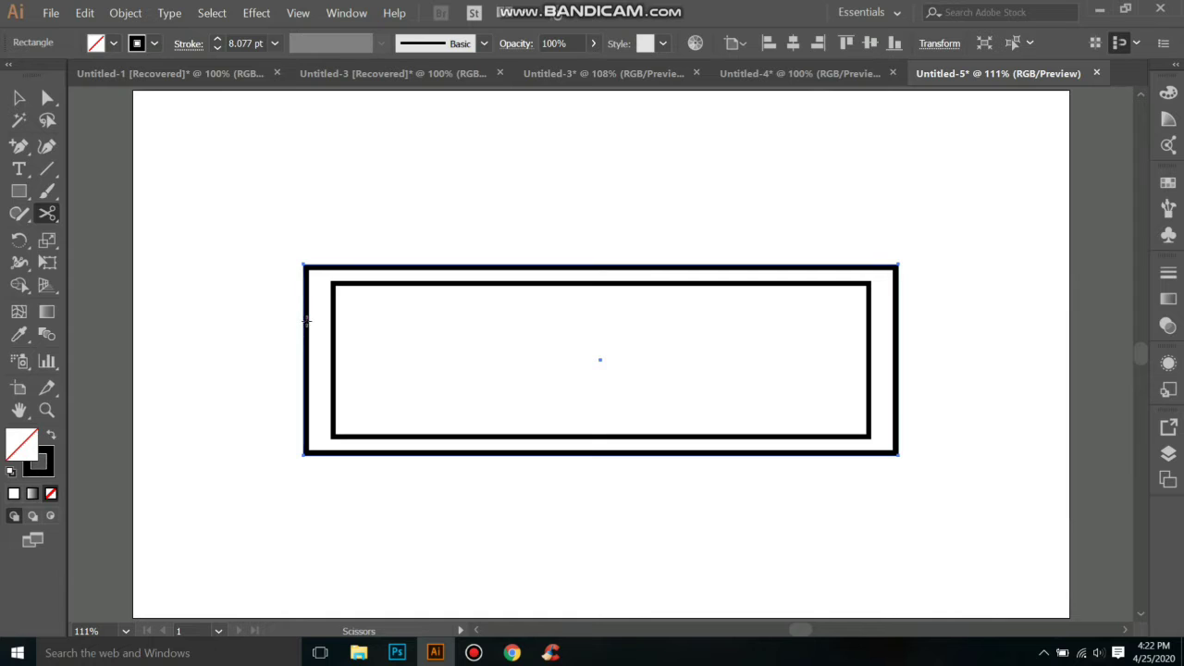
{"action": "left_click", "coordinate": [18, 97]}
{"action": "left_click", "coordinate": [253, 285]}
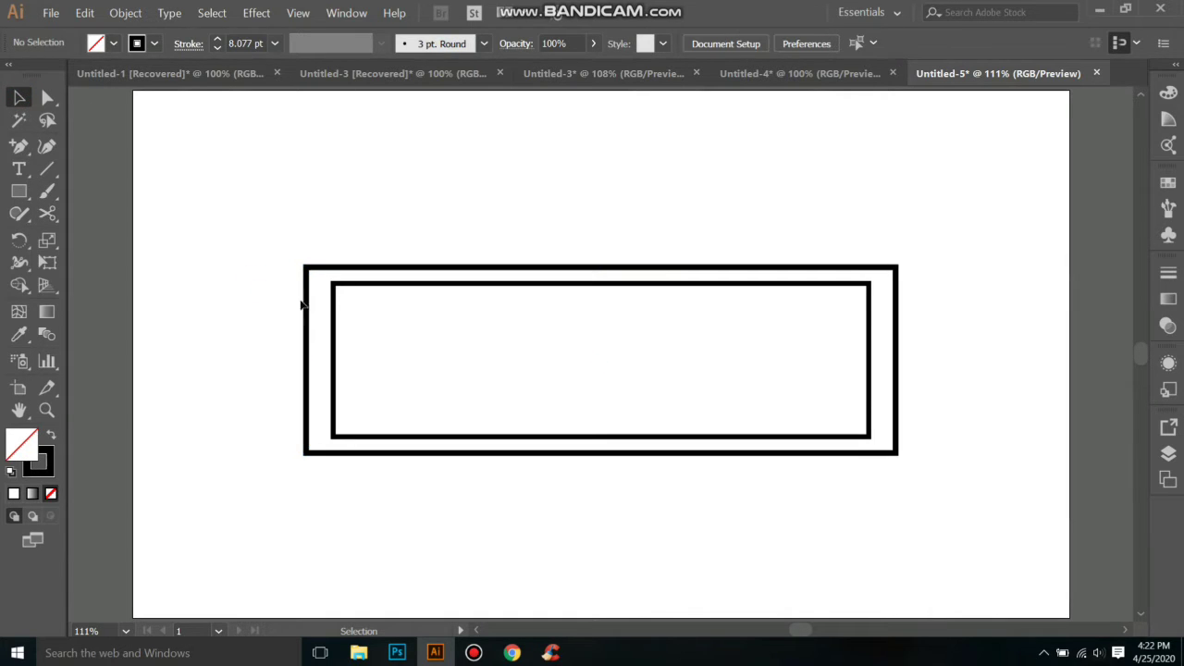
{"action": "left_click", "coordinate": [308, 308]}
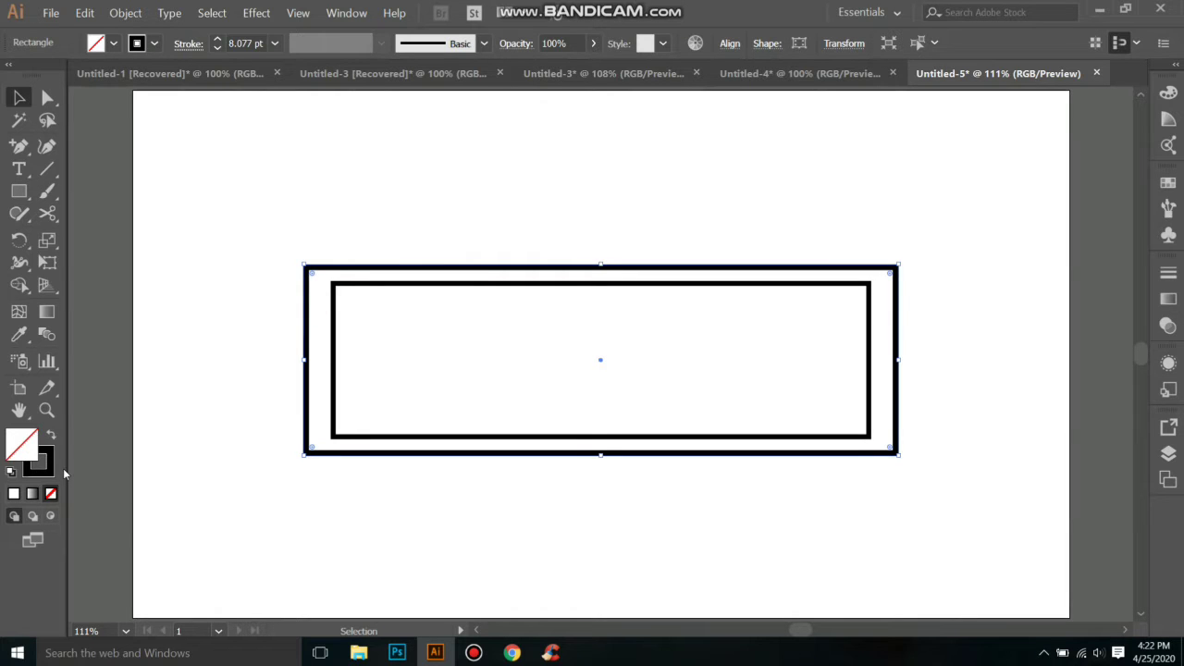
{"action": "left_click", "coordinate": [47, 213]}
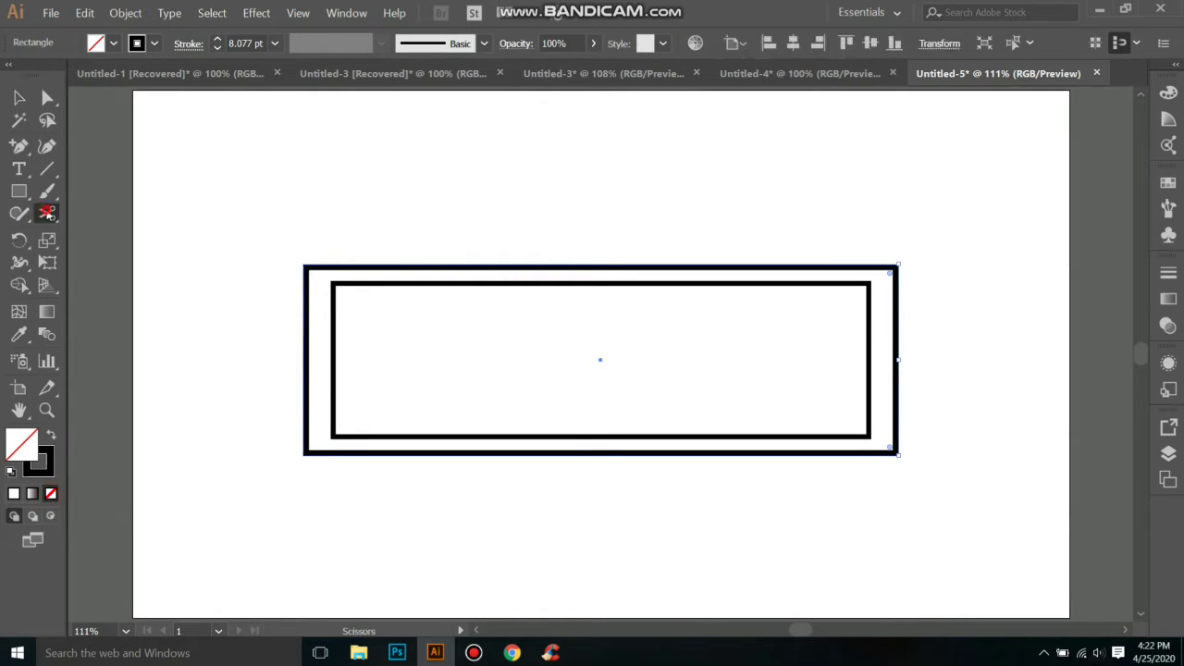
{"action": "left_click", "coordinate": [306, 316]}
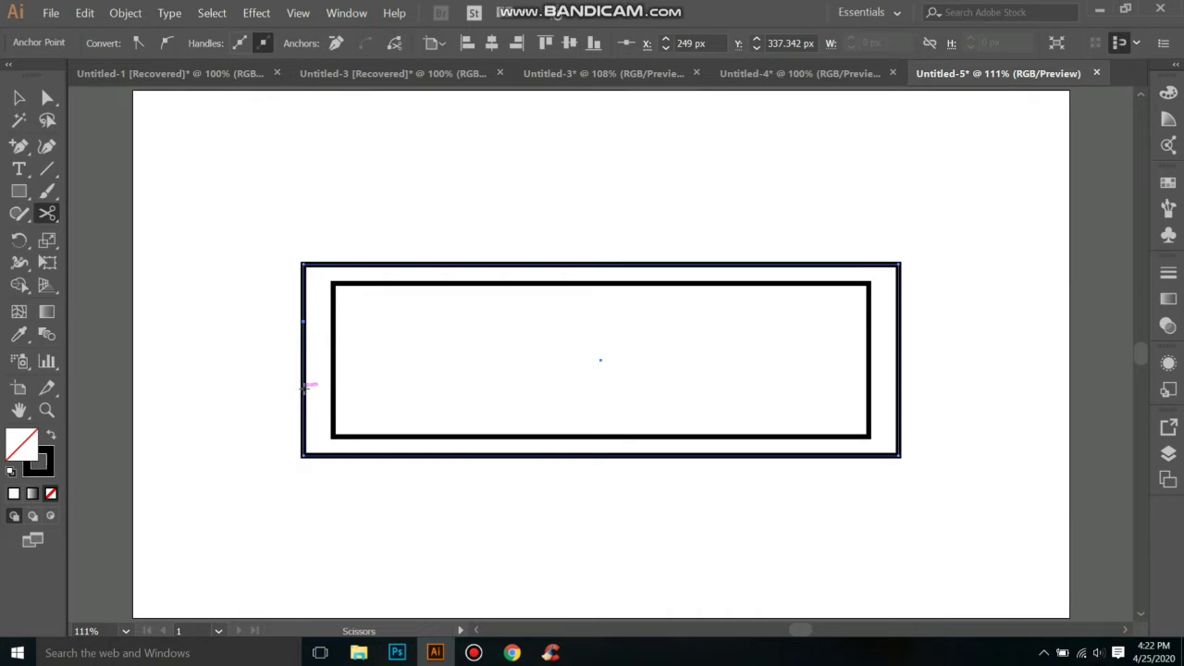
{"action": "left_click", "coordinate": [305, 387]}
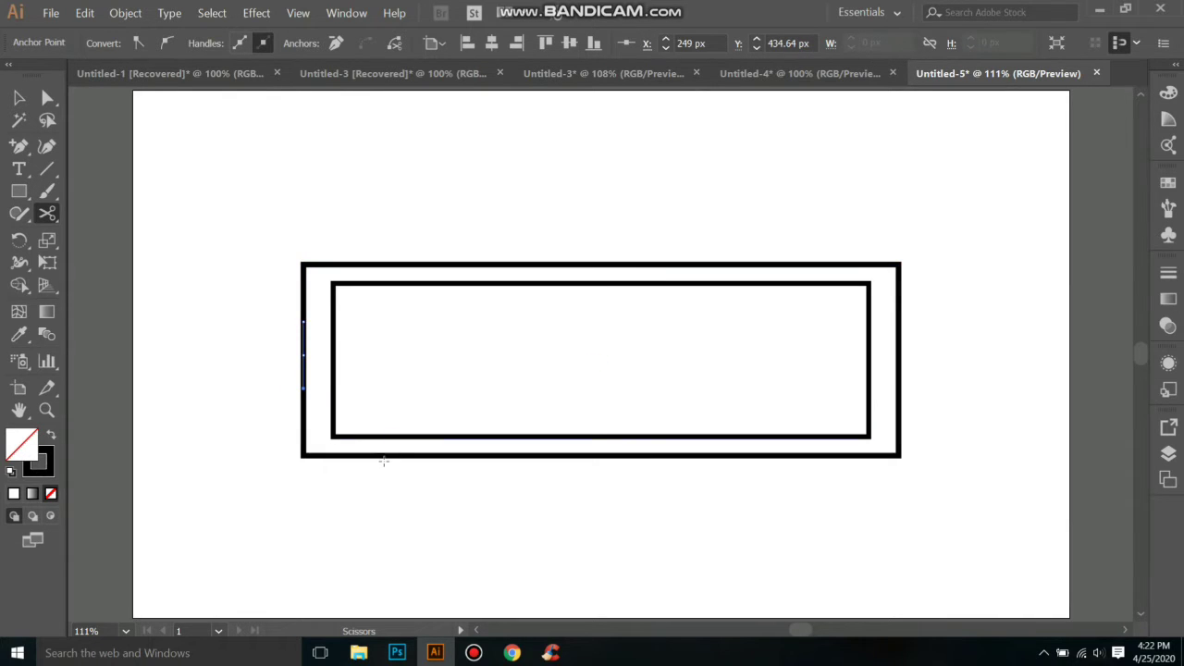
{"action": "left_click", "coordinate": [389, 454]}
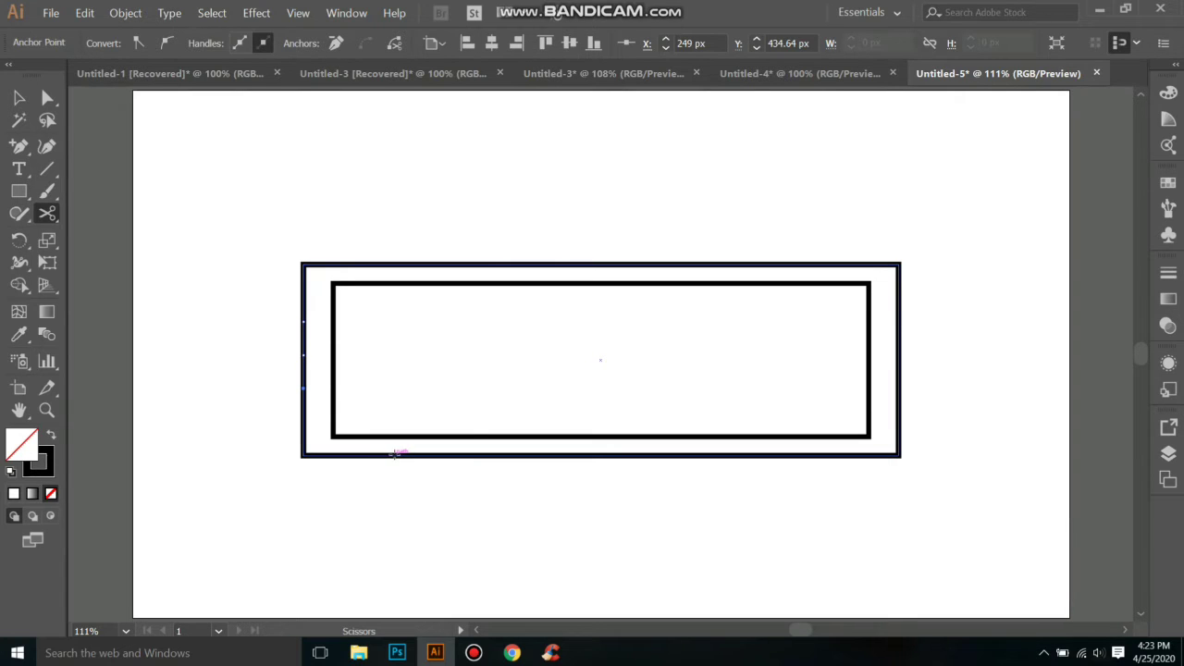
{"action": "left_click", "coordinate": [393, 454]}
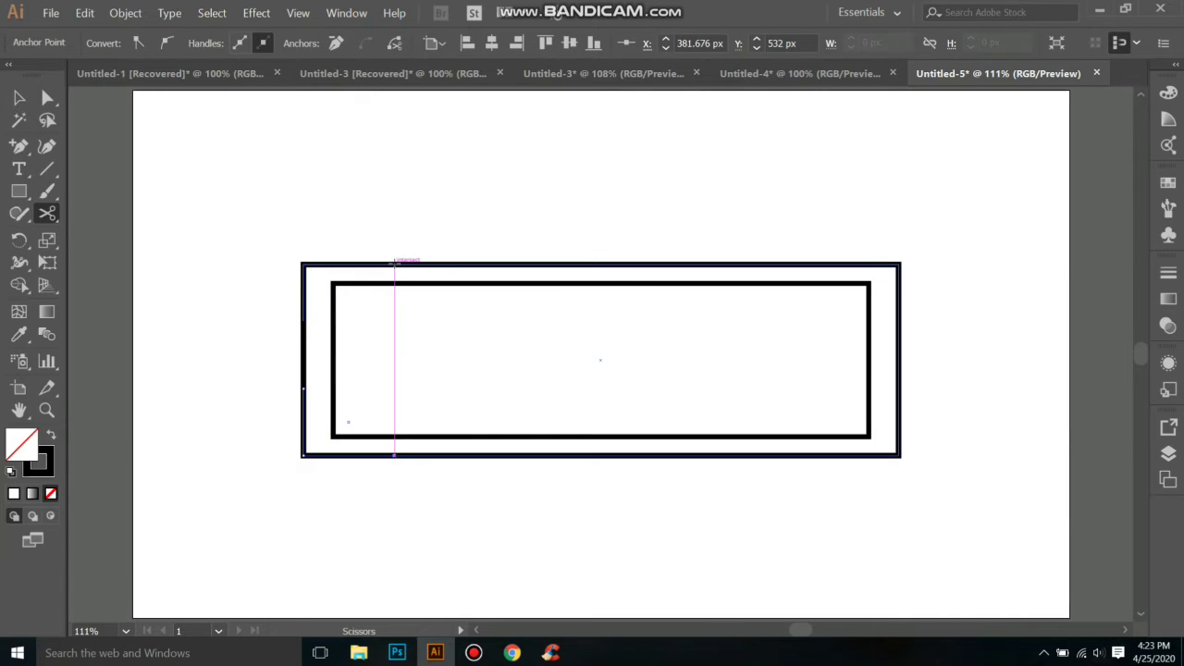
{"action": "left_click", "coordinate": [395, 262]}
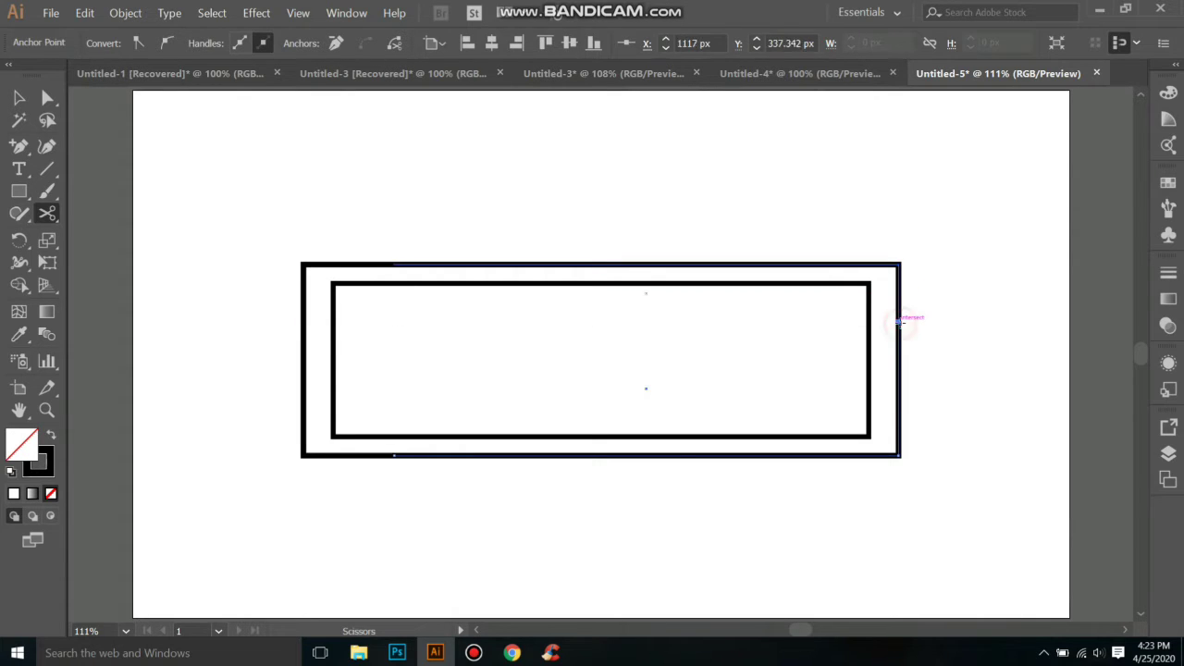
Step: Scissor-cut the outer rectangle's right edge and its top and bottom edges near the right corners
{"action": "left_click", "coordinate": [899, 321]}
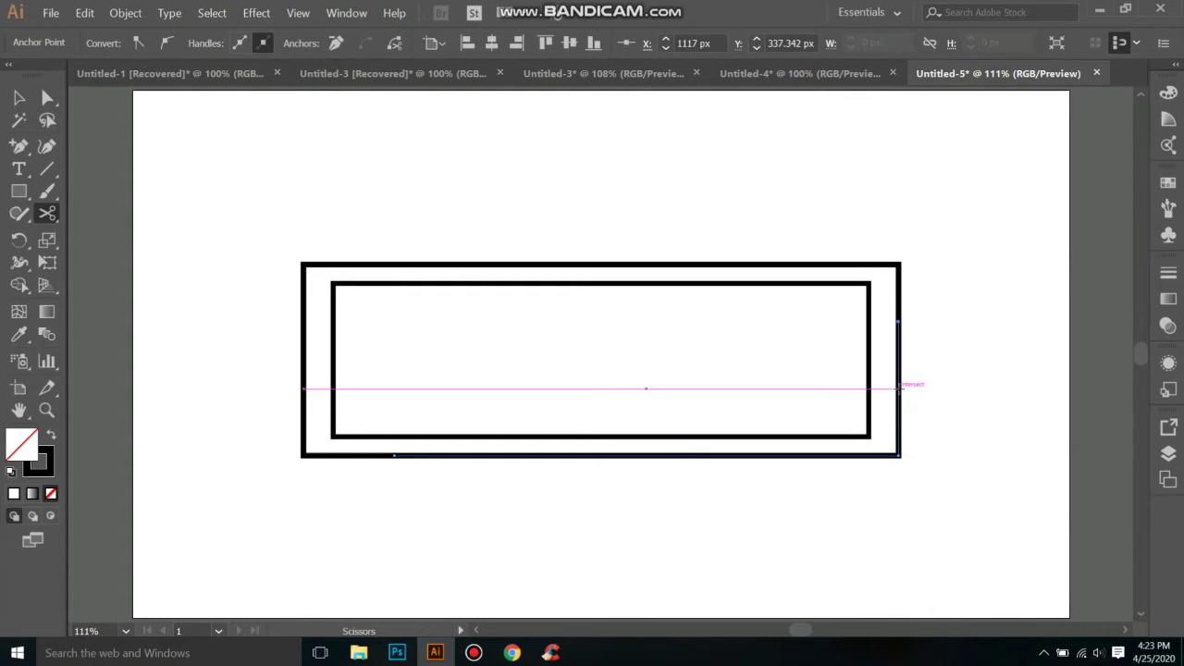
{"action": "left_click", "coordinate": [899, 389]}
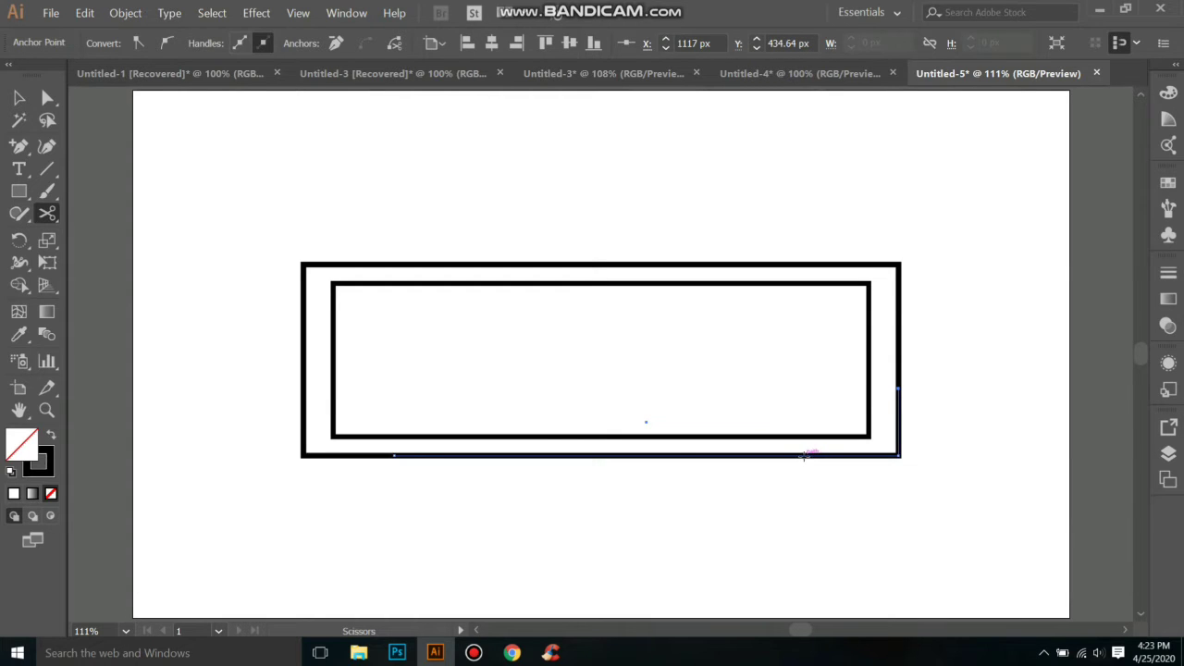
{"action": "left_click", "coordinate": [804, 455]}
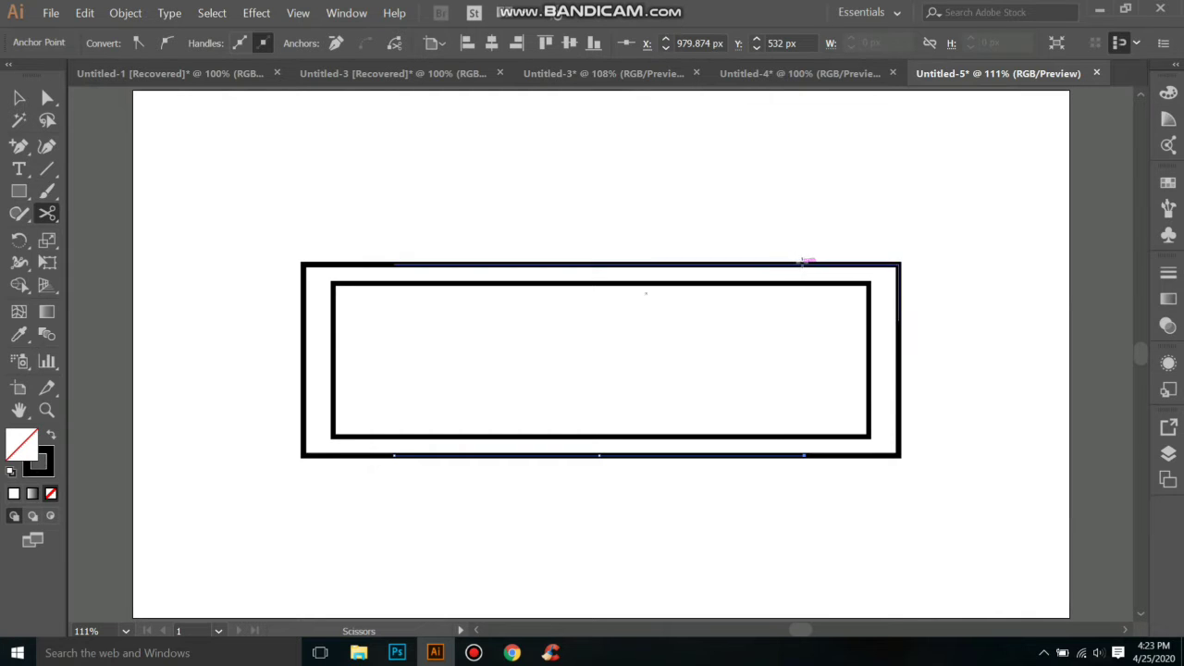
{"action": "left_click", "coordinate": [805, 264]}
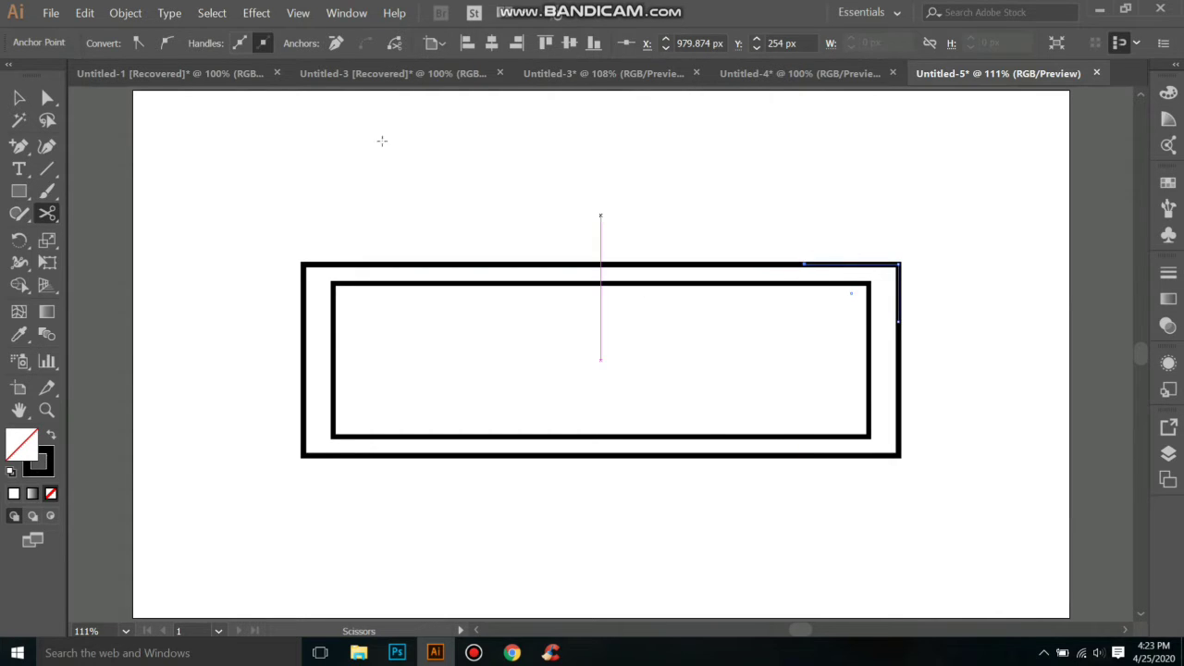
{"action": "left_click", "coordinate": [20, 98]}
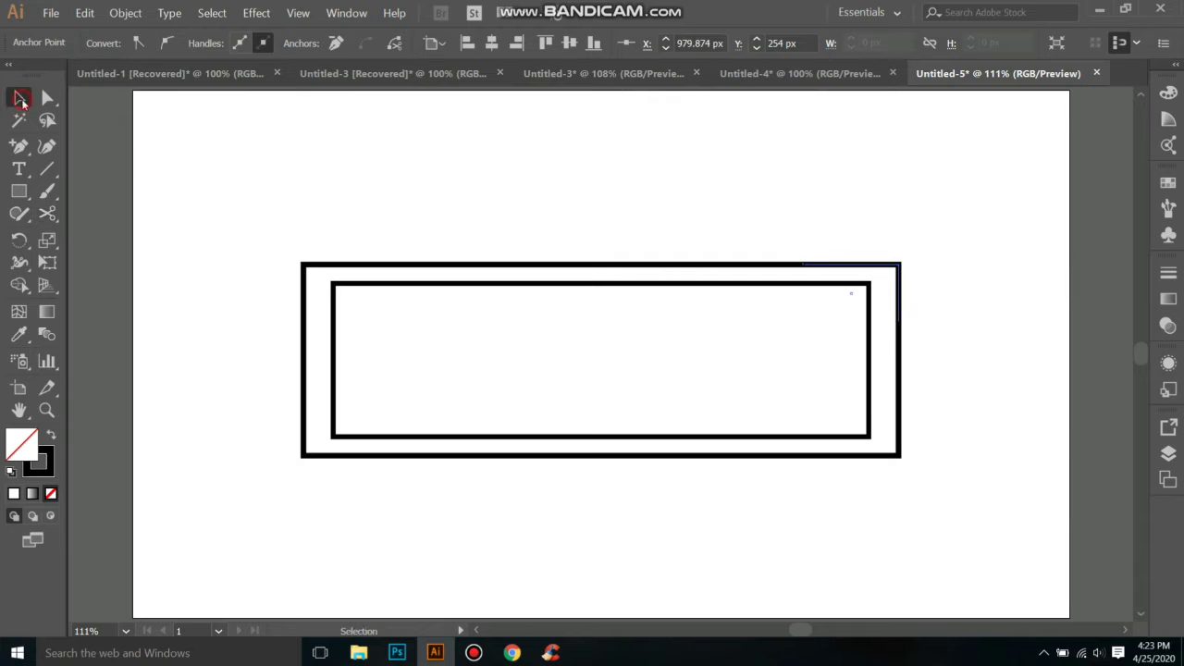
Step: Delete the top-left, bottom-left, bottom-right and top-right corner pieces of the outer frame
{"action": "left_click", "coordinate": [319, 264]}
{"action": "key", "text": "Delete"}
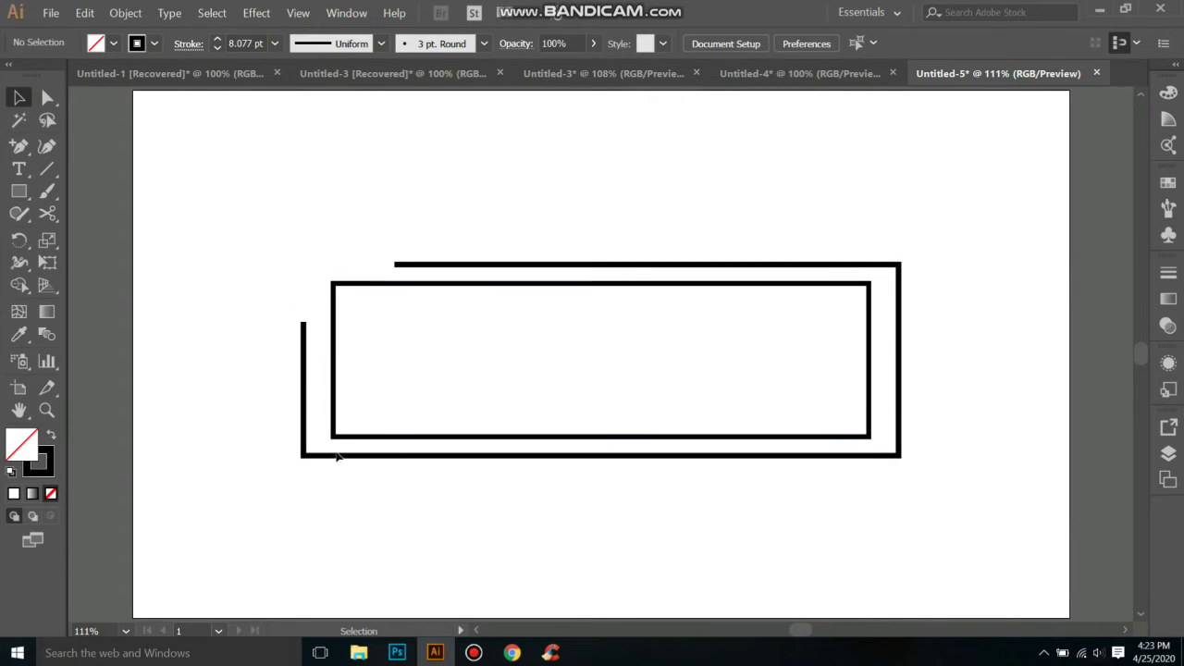
{"action": "left_click", "coordinate": [341, 455]}
{"action": "left_click", "coordinate": [342, 456]}
{"action": "key", "text": "Delete"}
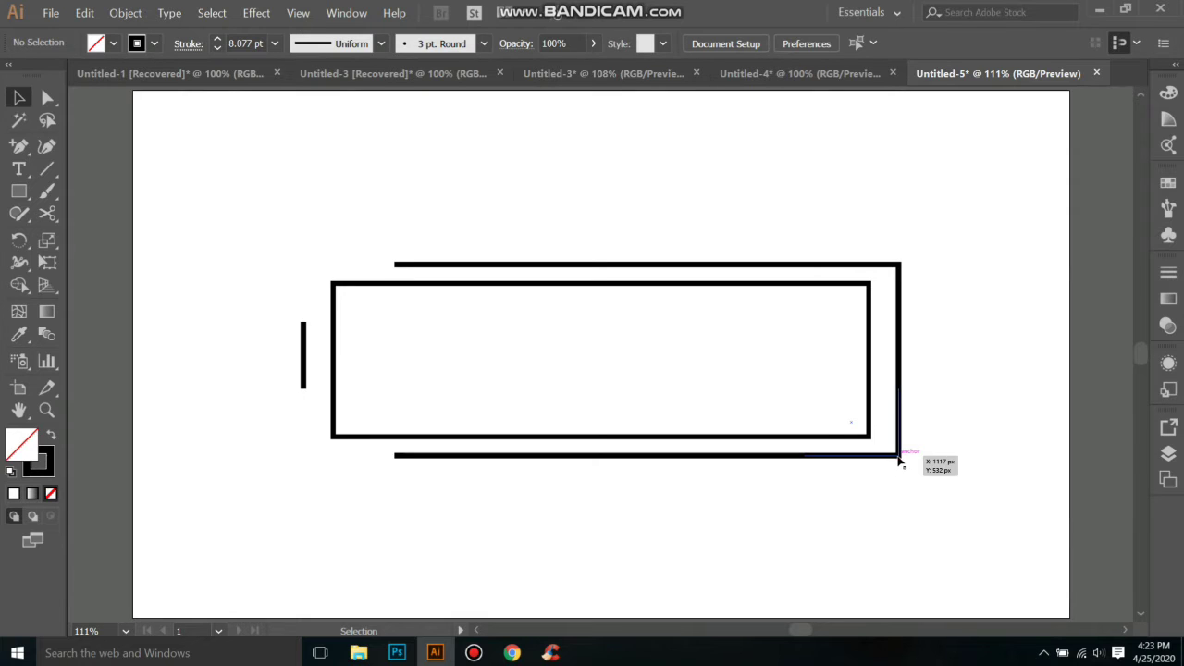
{"action": "left_click_drag", "start_coordinate": [806, 388], "coordinate": [899, 462]}
{"action": "key", "text": "Delete"}
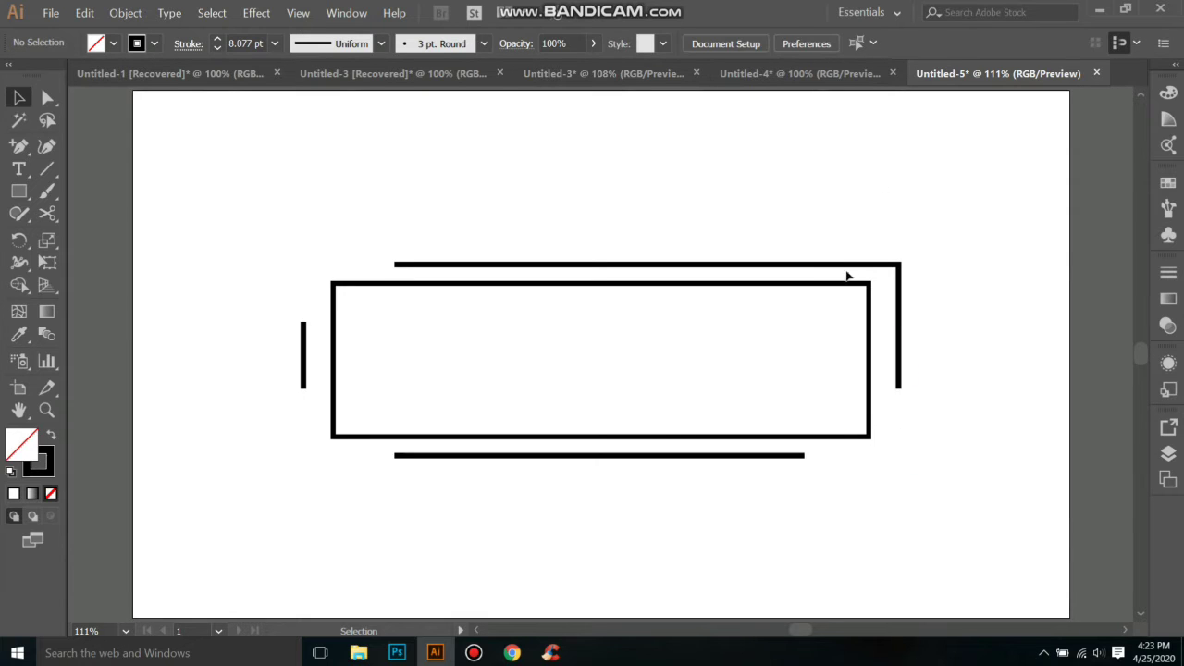
{"action": "left_click", "coordinate": [855, 266]}
{"action": "key", "text": "Delete"}
Step: Join the left bar to the top and bottom bars with inward-curving Pen corners
{"action": "left_click", "coordinate": [18, 145]}
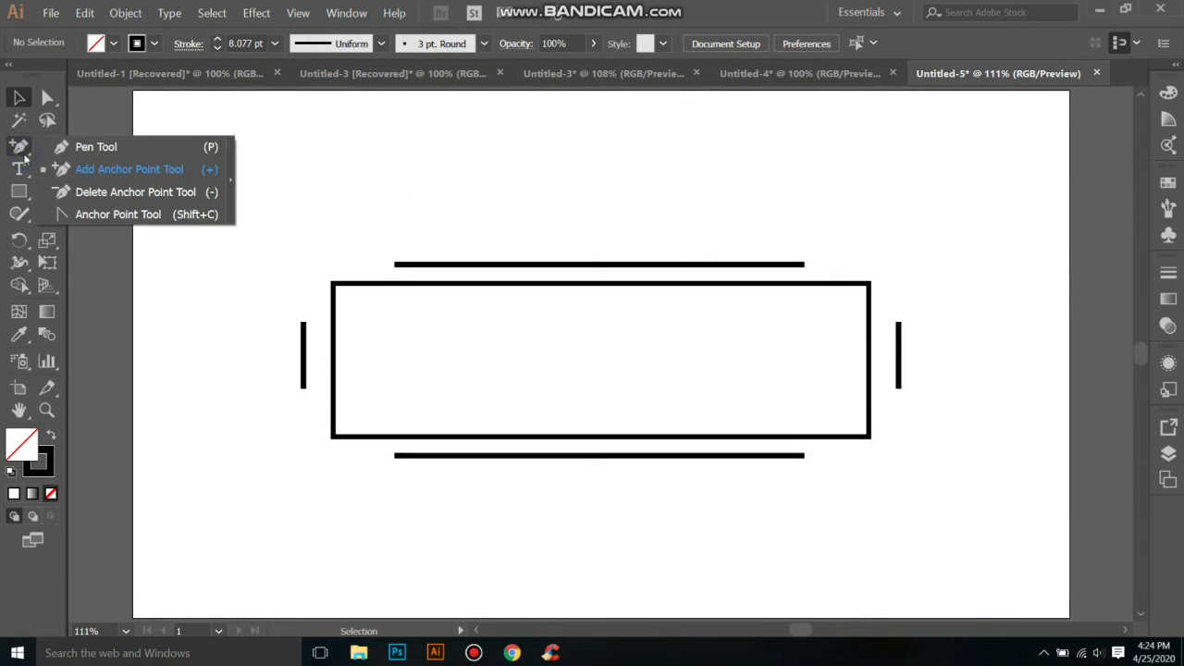
{"action": "left_click", "coordinate": [78, 147]}
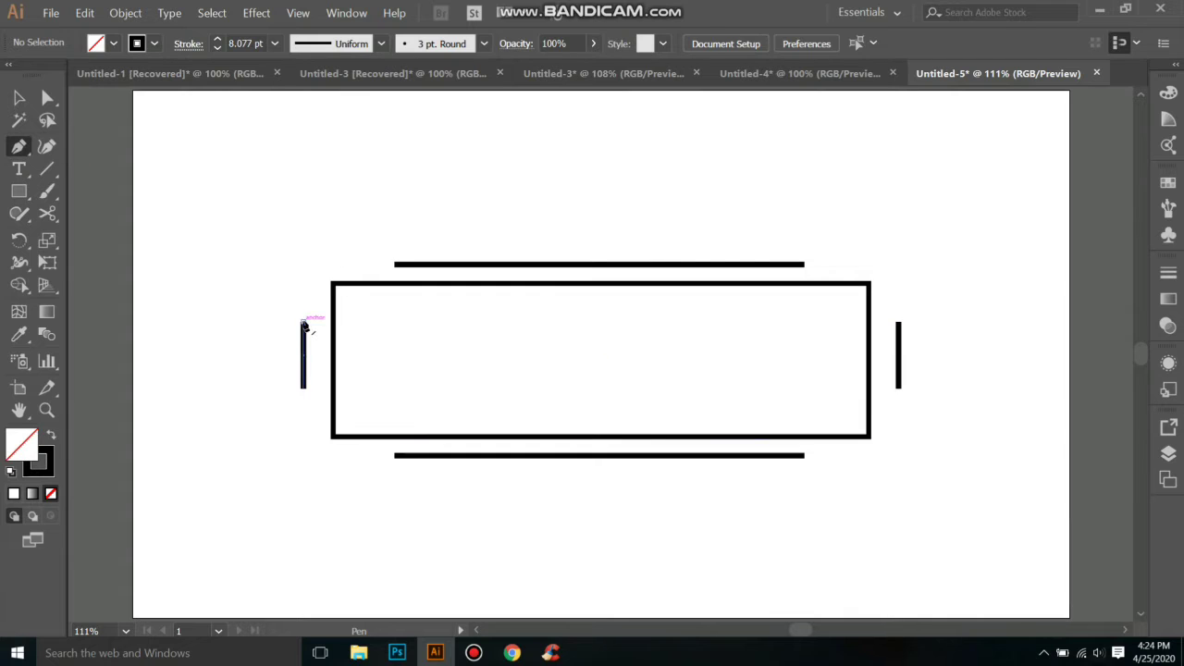
{"action": "left_click", "coordinate": [302, 320]}
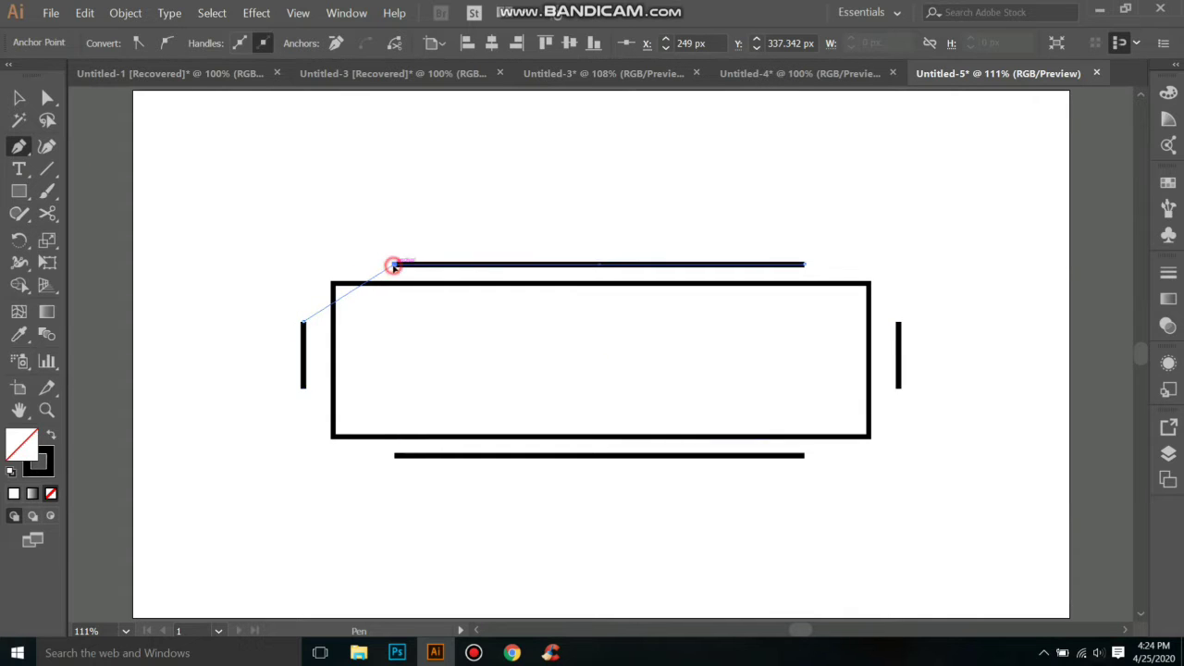
{"action": "left_click_drag", "start_coordinate": [394, 264], "coordinate": [425, 210]}
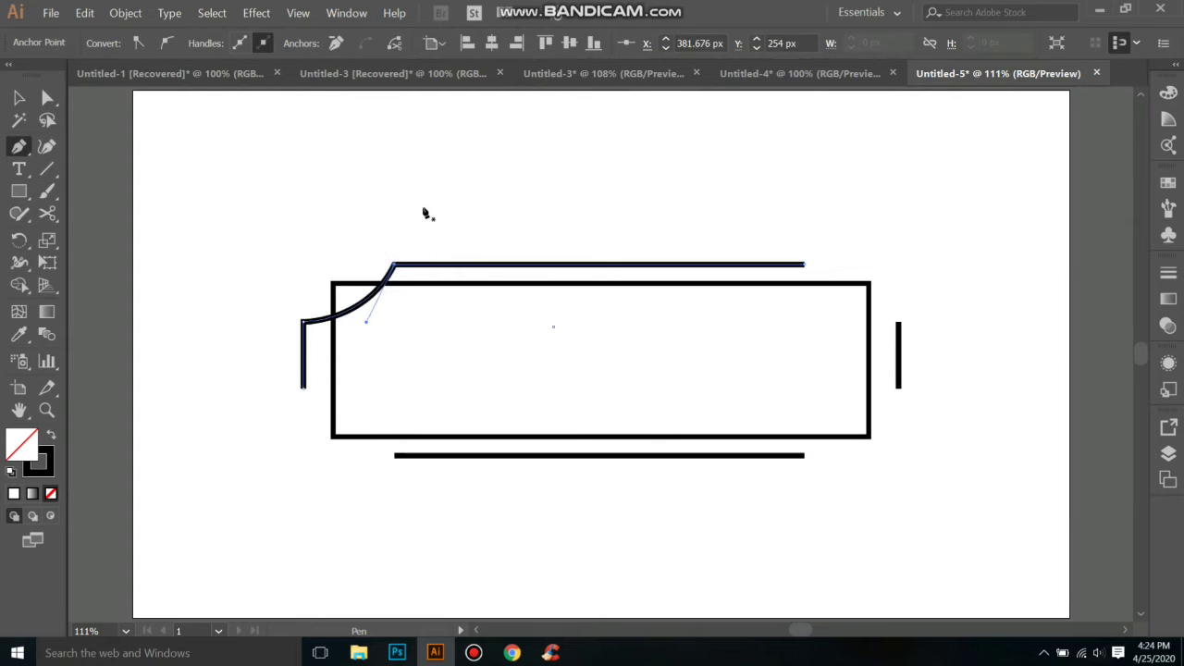
{"action": "left_click", "coordinate": [303, 387]}
{"action": "mouse_move", "coordinate": [396, 455]}
{"action": "left_mouse_down"}
{"action": "mouse_move", "coordinate": [370, 521]}
{"action": "mouse_move", "coordinate": [392, 510]}
{"action": "mouse_move", "coordinate": [401, 523]}
{"action": "left_mouse_up"}
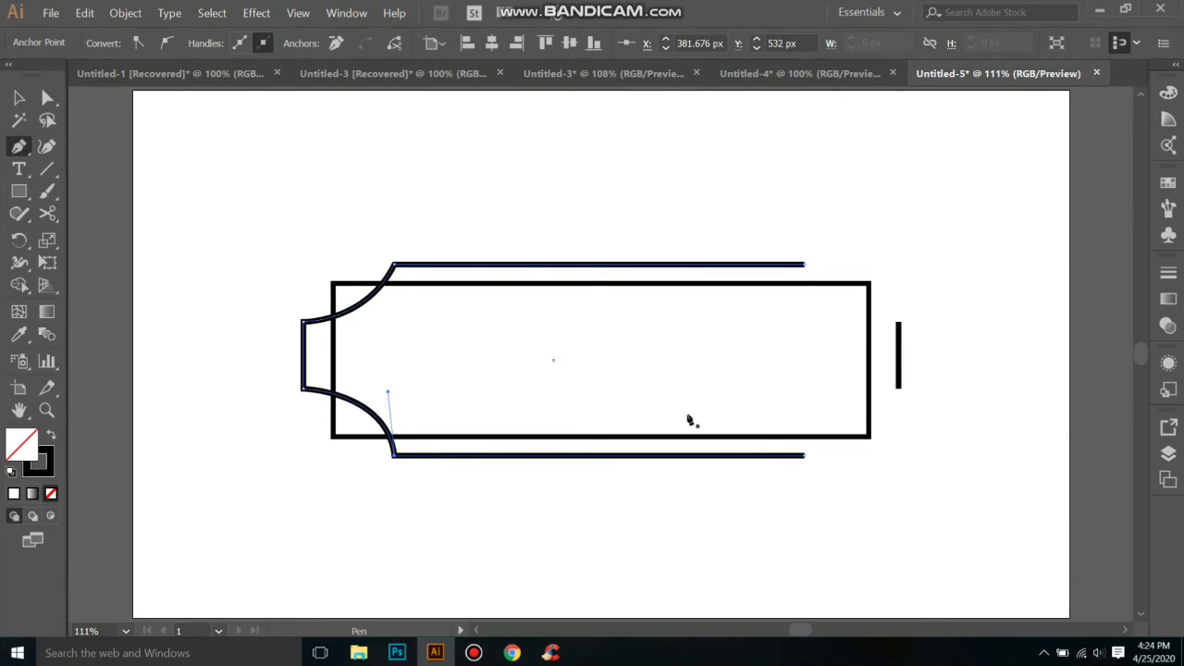
Step: Draw the two right-side curved corners, closing the scalloped frame path
{"action": "left_click", "coordinate": [805, 455]}
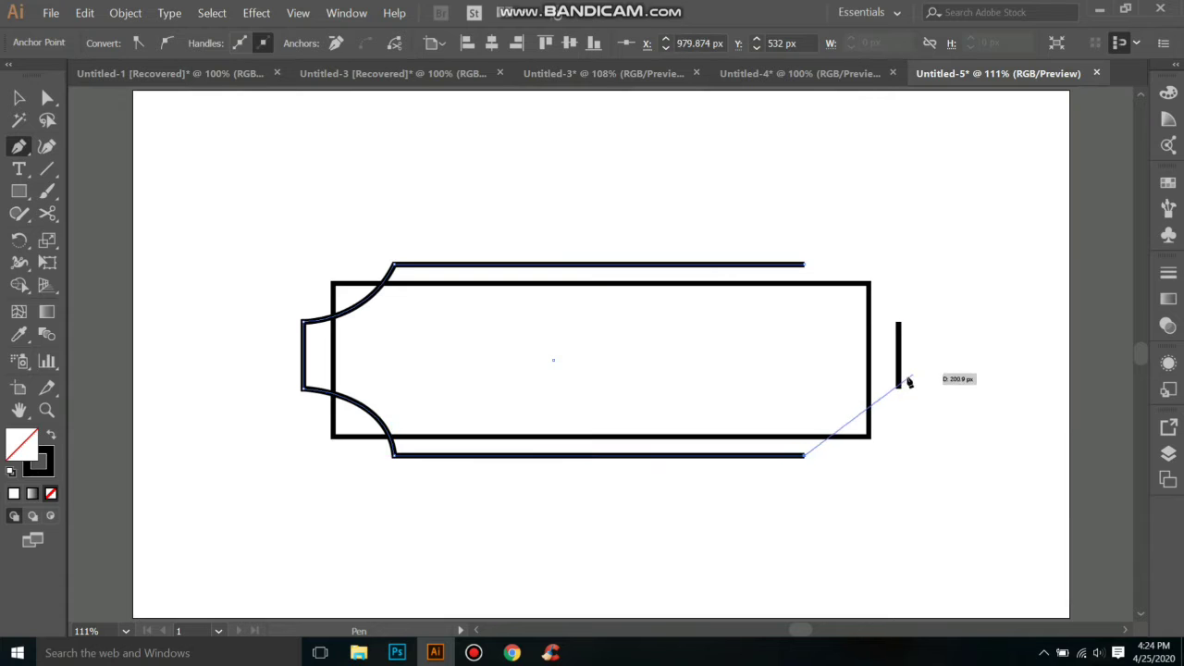
{"action": "mouse_move", "coordinate": [898, 389]}
{"action": "left_mouse_down"}
{"action": "mouse_move", "coordinate": [959, 341]}
{"action": "mouse_move", "coordinate": [952, 372]}
{"action": "mouse_move", "coordinate": [984, 385]}
{"action": "left_mouse_up"}
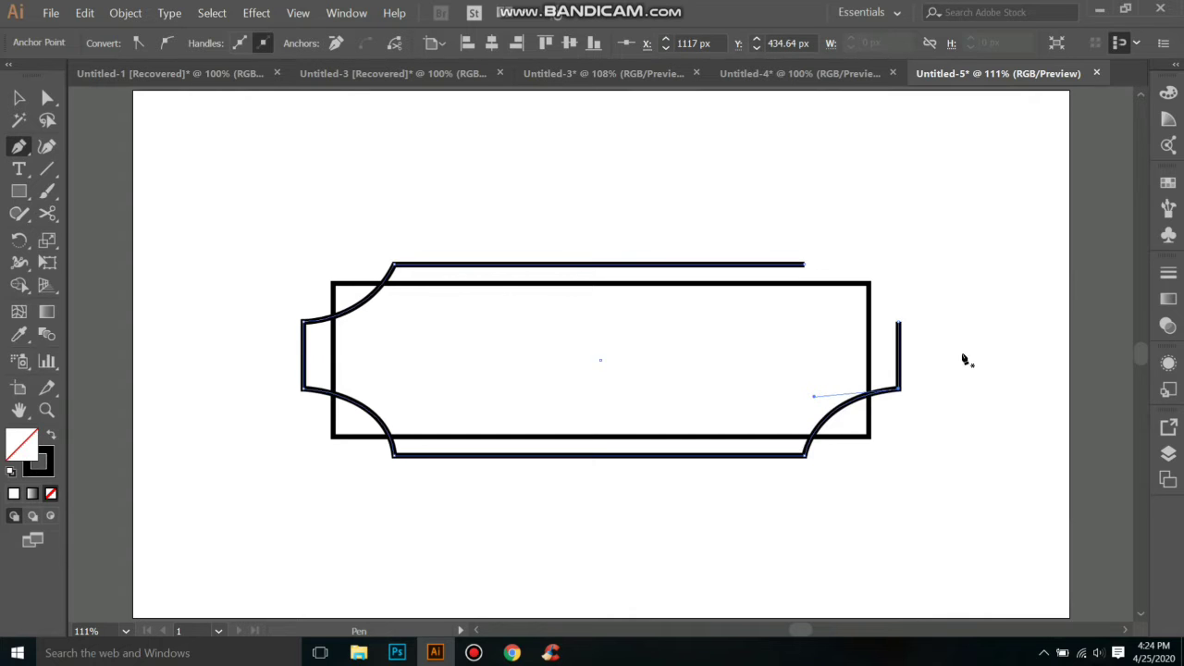
{"action": "left_click", "coordinate": [898, 322]}
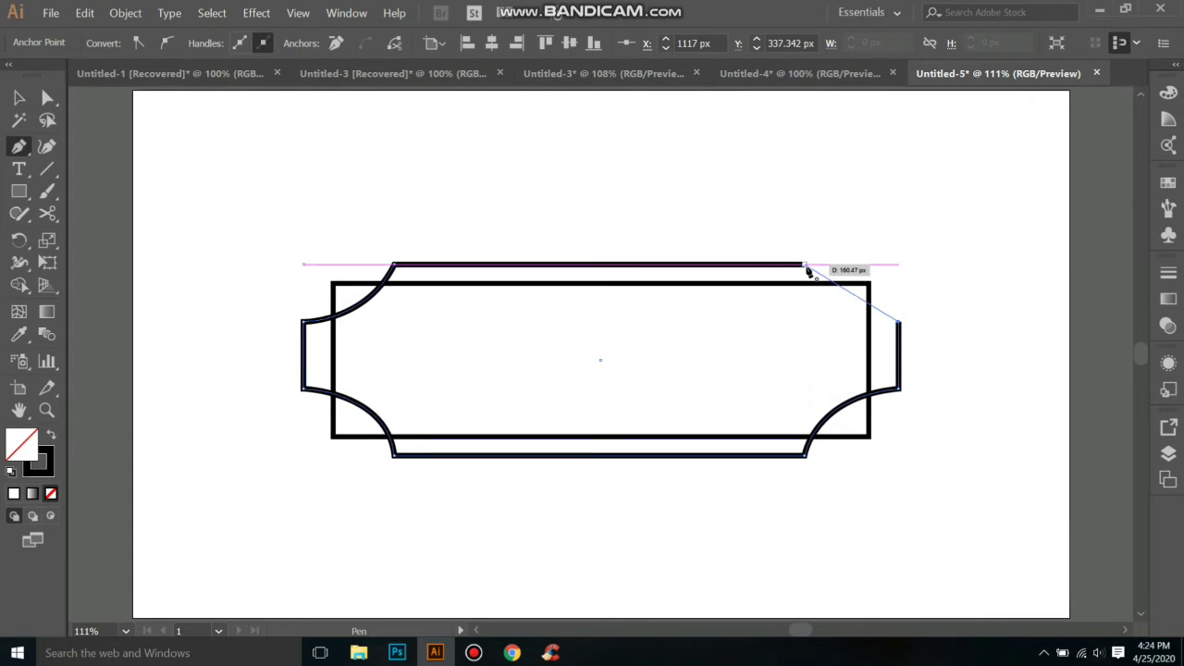
{"action": "mouse_move", "coordinate": [805, 264]}
{"action": "left_mouse_down"}
{"action": "mouse_move", "coordinate": [787, 161]}
{"action": "mouse_move", "coordinate": [776, 207]}
{"action": "mouse_move", "coordinate": [787, 182]}
{"action": "mouse_move", "coordinate": [785, 199]}
{"action": "left_mouse_up"}
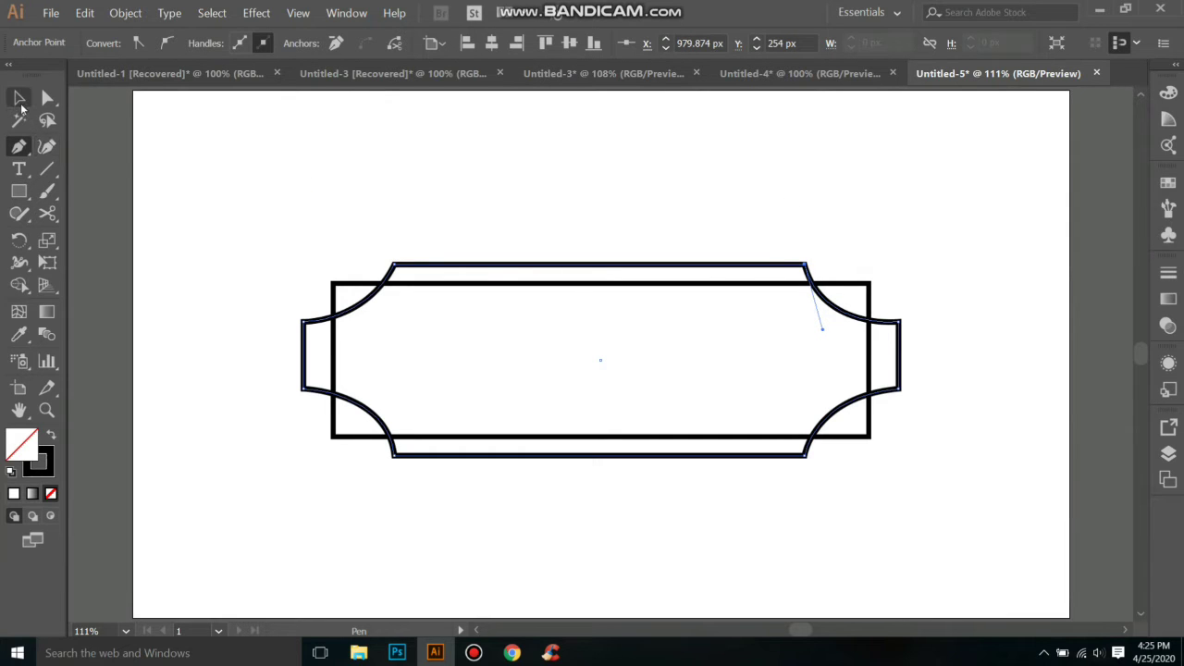
{"action": "left_click", "coordinate": [18, 97]}
{"action": "left_click", "coordinate": [370, 254]}
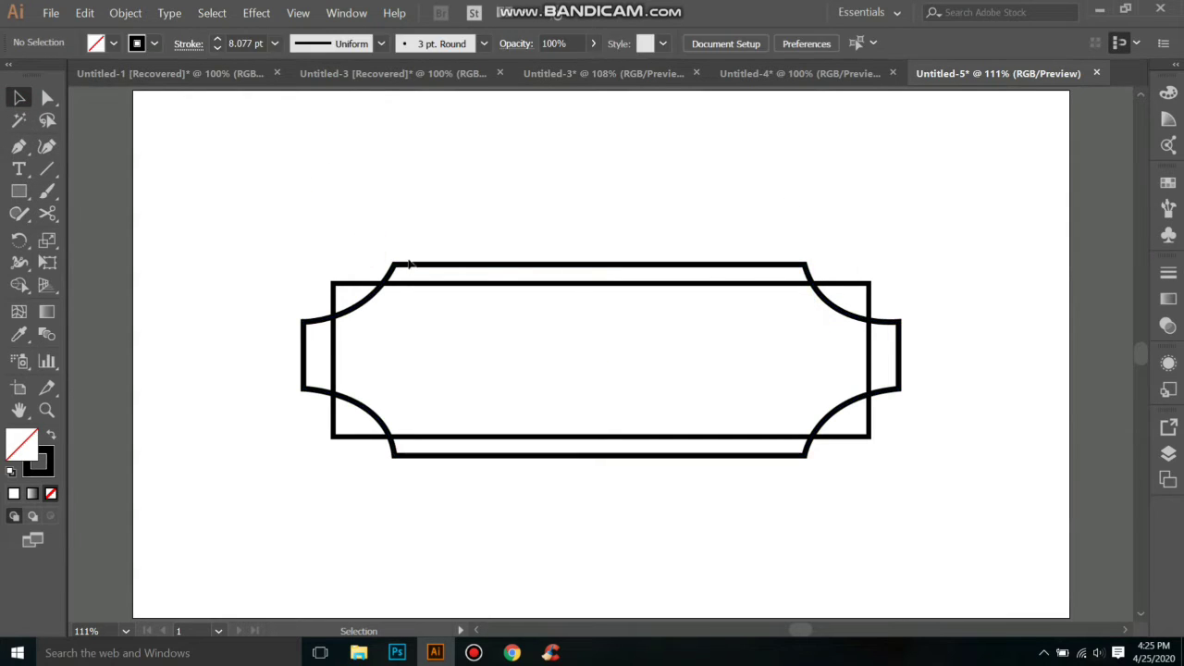
{"action": "left_click", "coordinate": [411, 265]}
Step: Give the frame a 9 pt stroke and the inner rectangle 6 pt, then shrink the frame slightly
{"action": "left_click", "coordinate": [218, 40]}
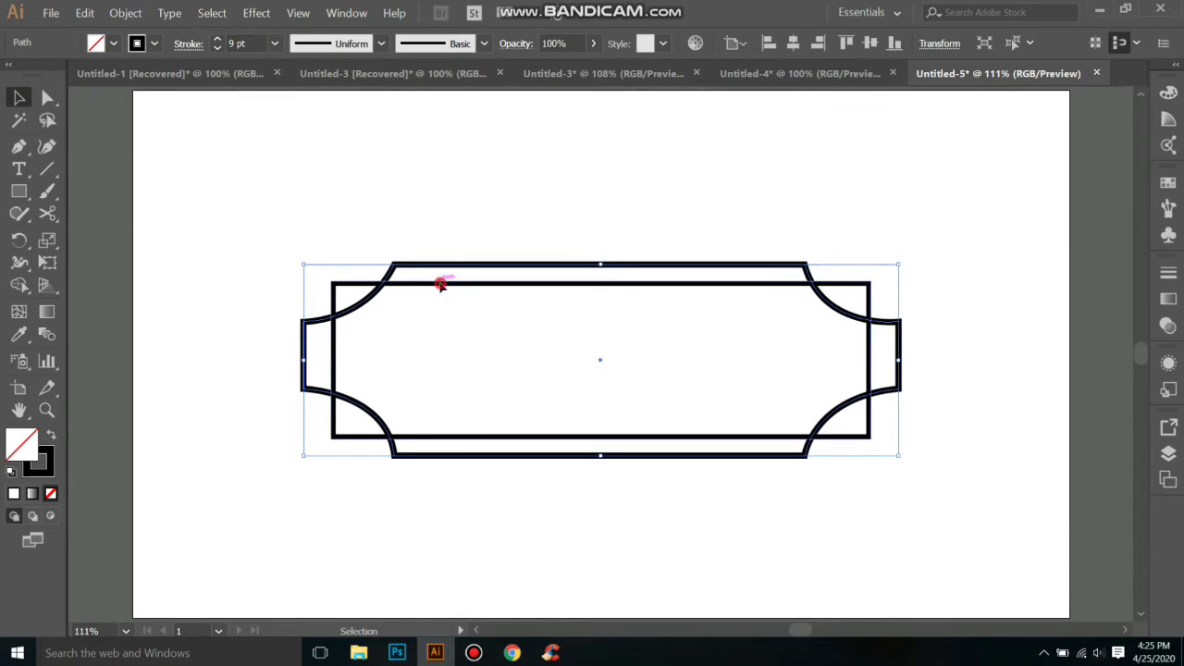
{"action": "left_click", "coordinate": [441, 285]}
{"action": "left_click", "coordinate": [218, 46]}
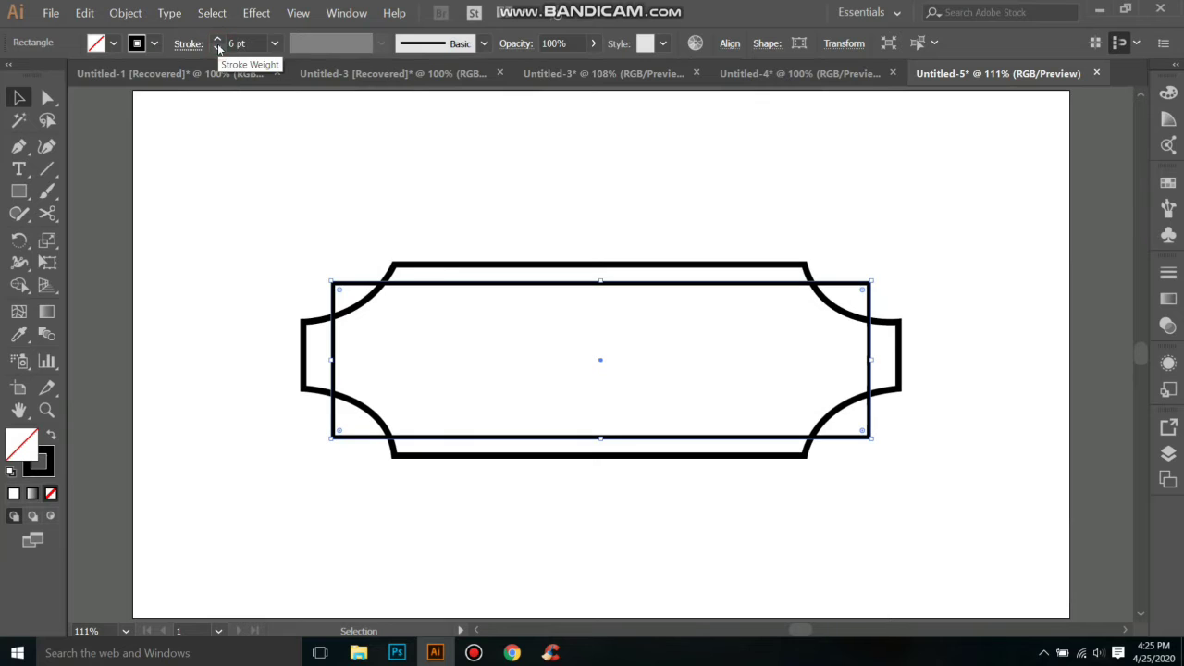
{"action": "left_click", "coordinate": [322, 150]}
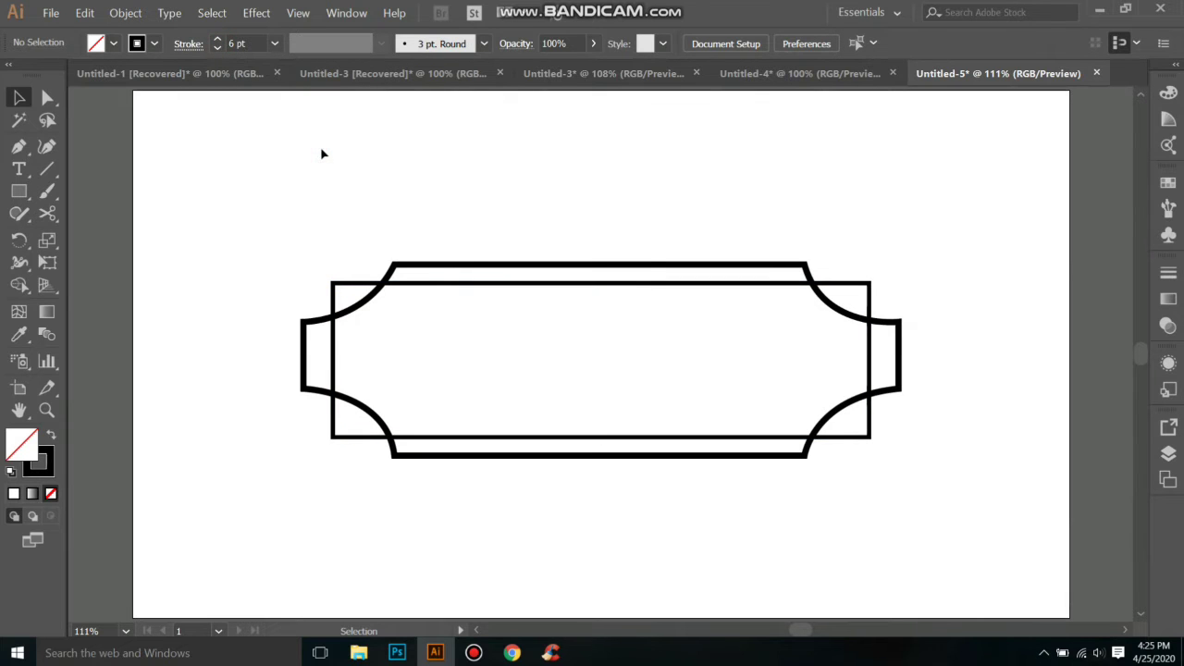
{"action": "left_click", "coordinate": [500, 265]}
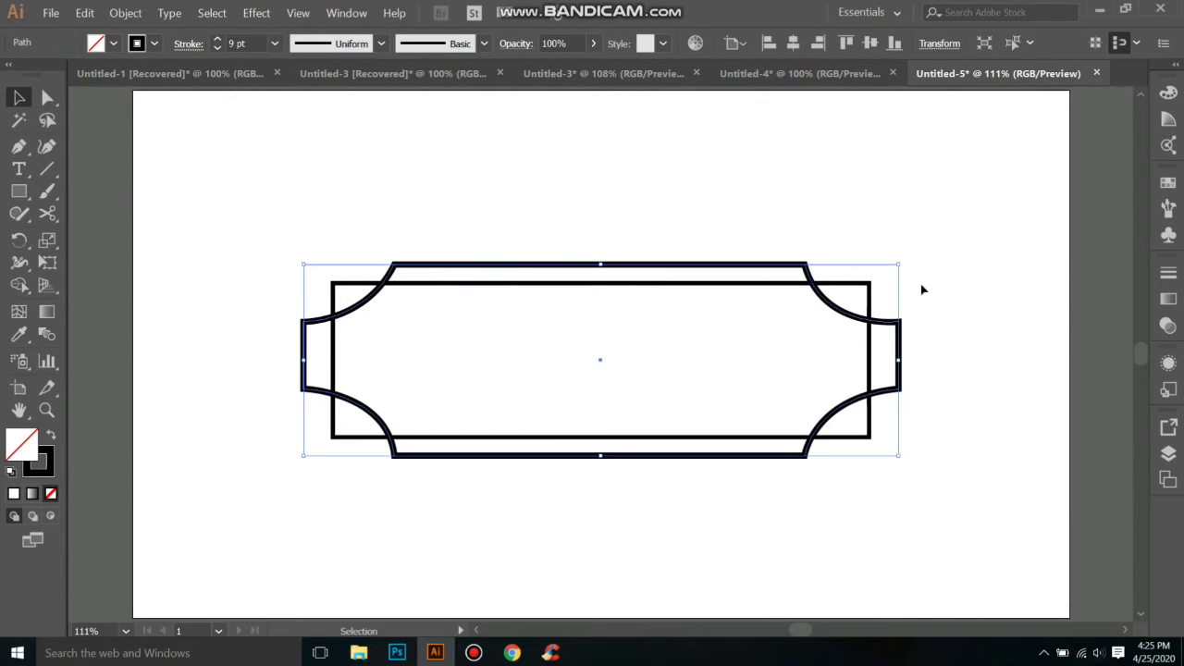
{"action": "left_click_drag", "start_coordinate": [898, 263], "coordinate": [891, 267]}
{"action": "left_click", "coordinate": [932, 261]}
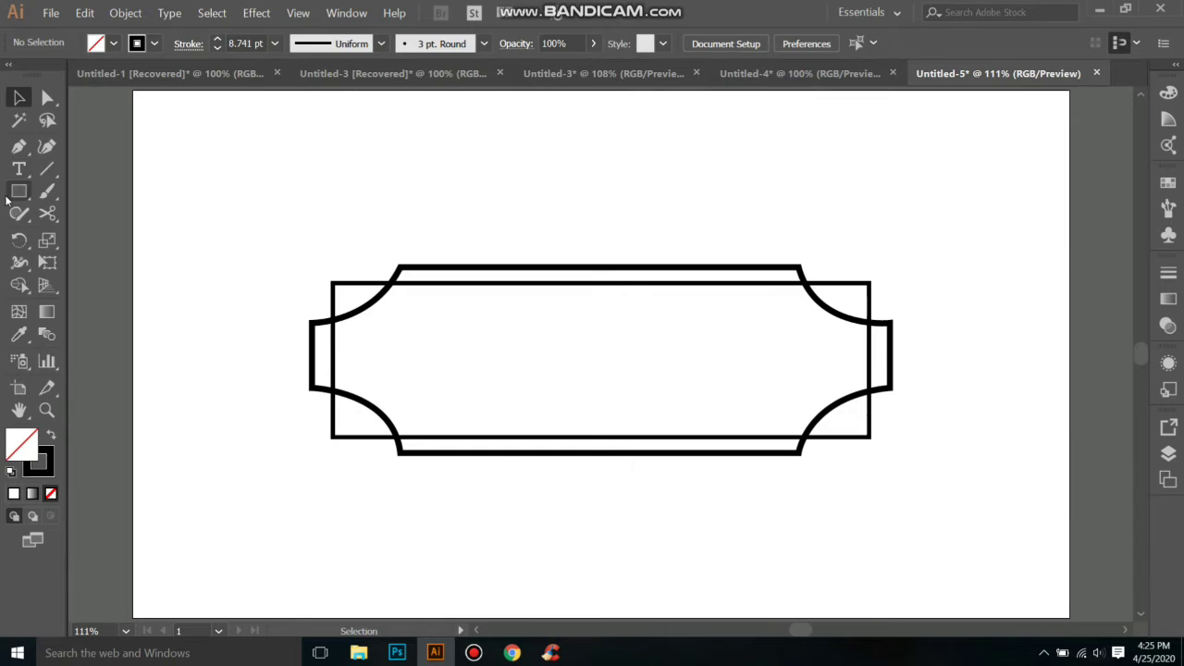
Step: Type 'disney photography' inside the frame and enlarge it to 44 pt
{"action": "left_click", "coordinate": [18, 168]}
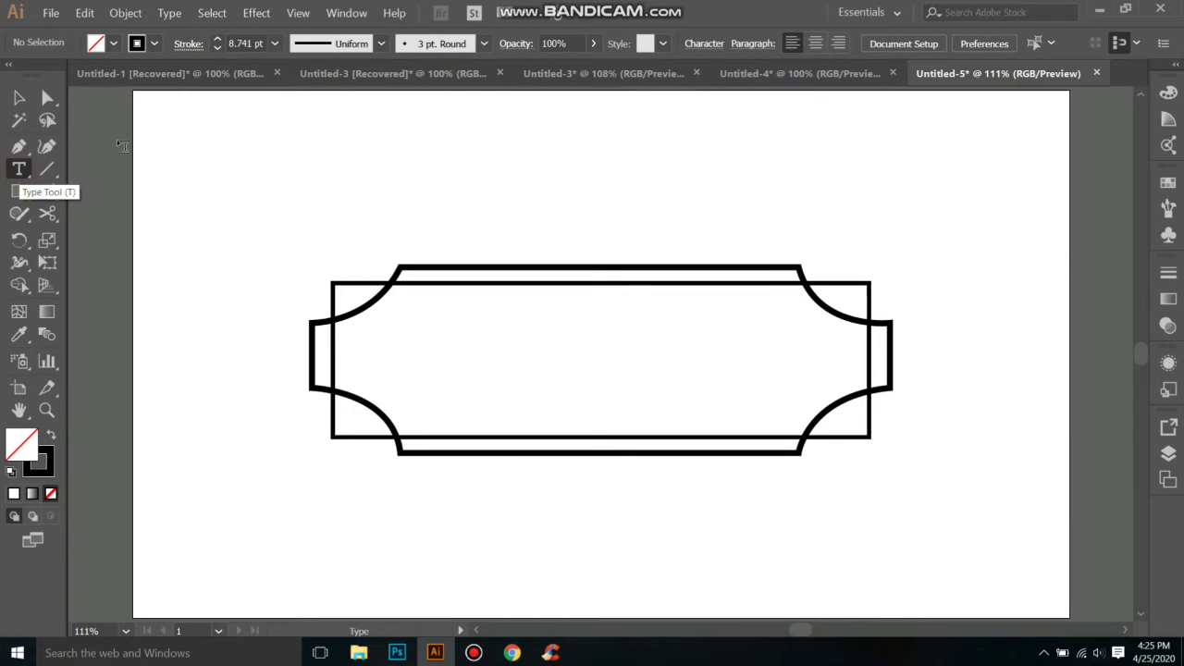
{"action": "left_click", "coordinate": [384, 353]}
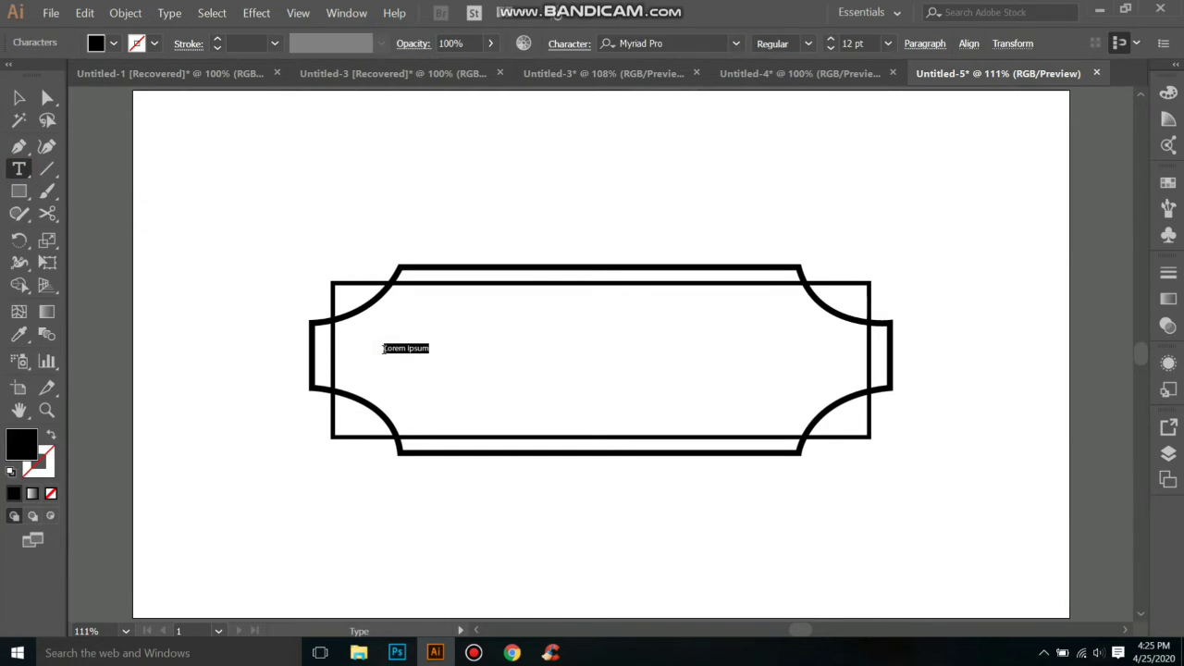
{"action": "type", "text": "P"}
{"action": "left_click", "coordinate": [17, 97]}
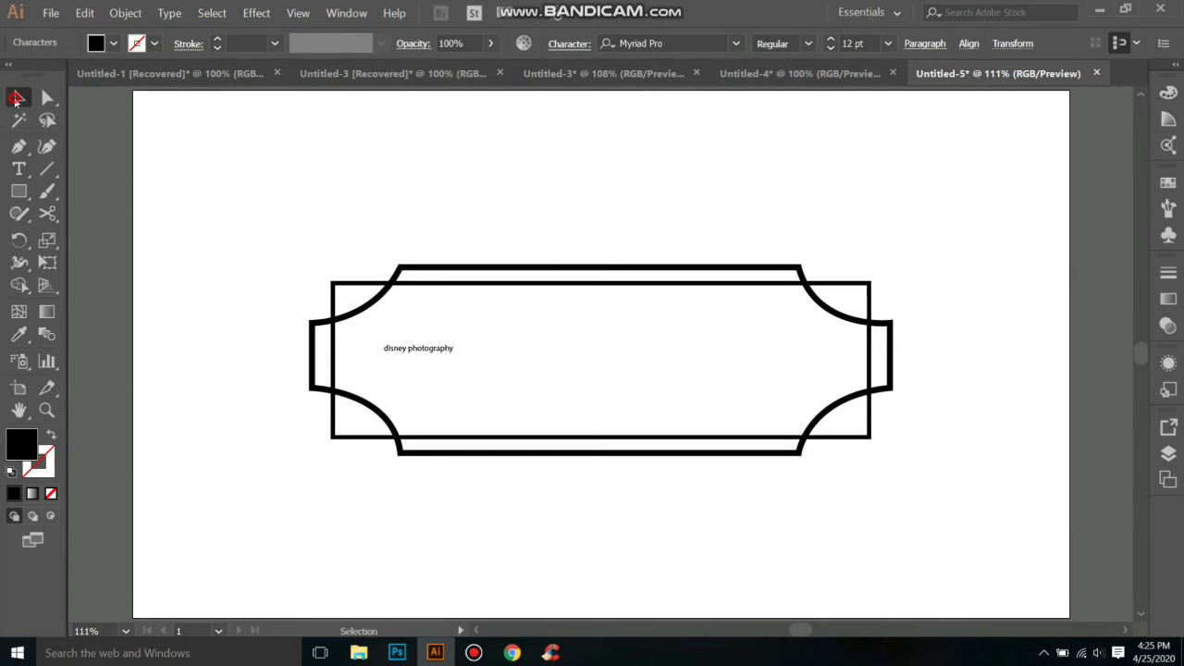
{"action": "left_click", "coordinate": [832, 43]}
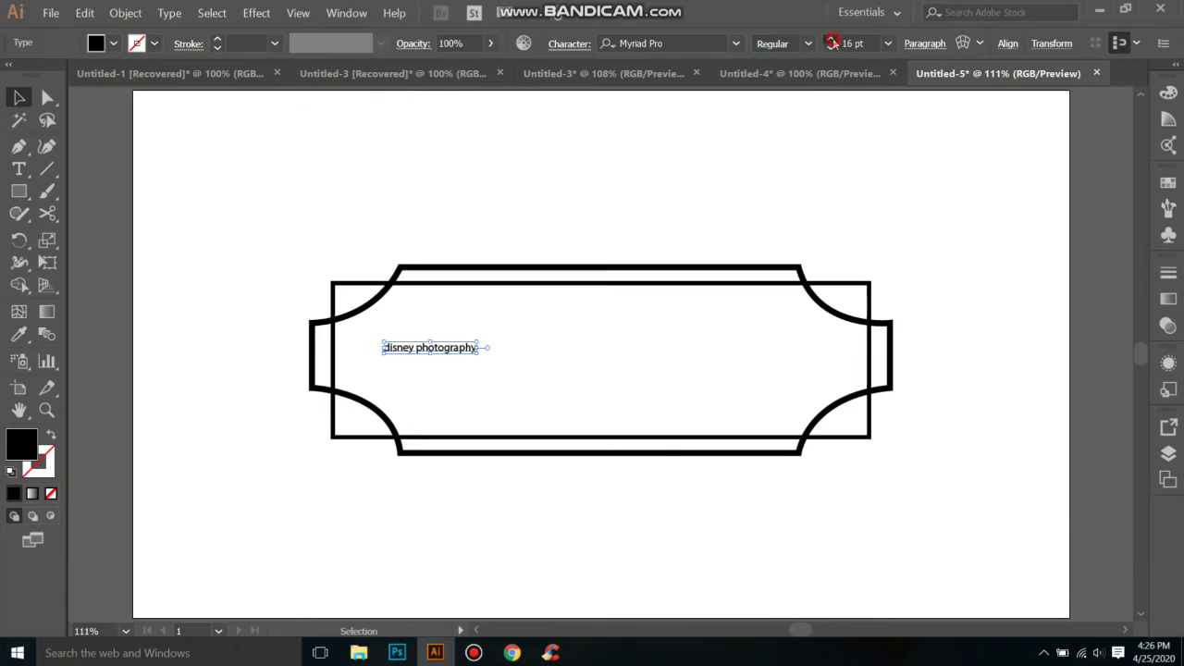
{"action": "left_click", "coordinate": [832, 43]}
{"action": "left_click", "coordinate": [832, 43]}
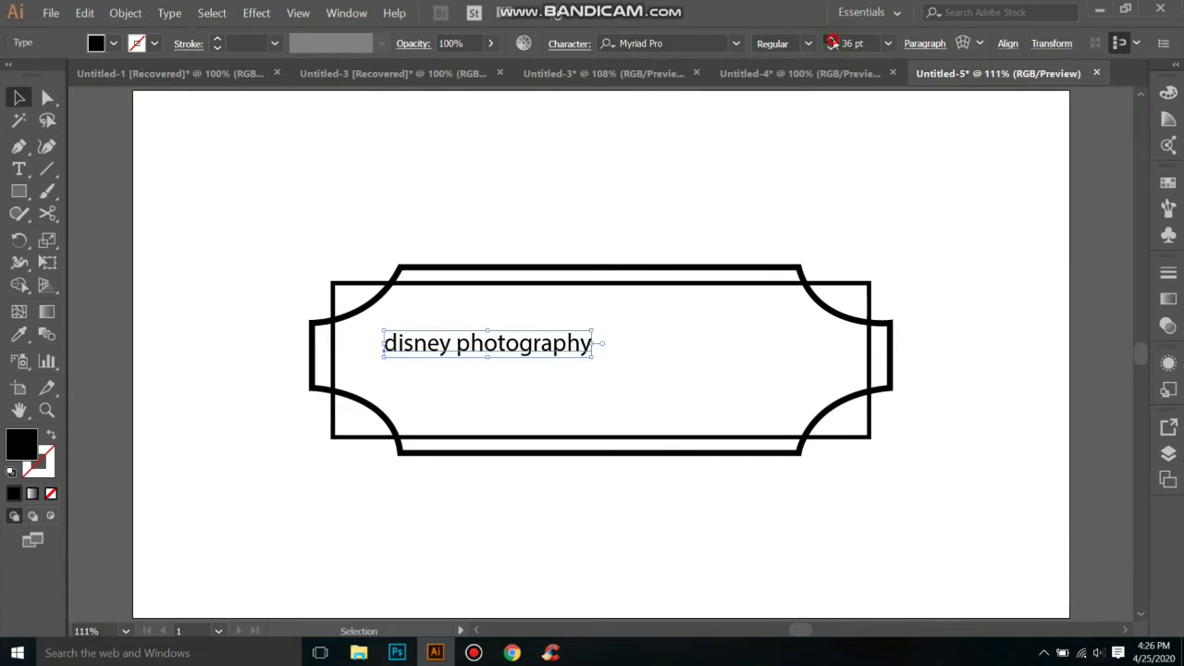
{"action": "left_click", "coordinate": [831, 42]}
Step: Change the text to Poppins ExtraBold and raise its size to 55 pt
{"action": "left_click", "coordinate": [737, 43]}
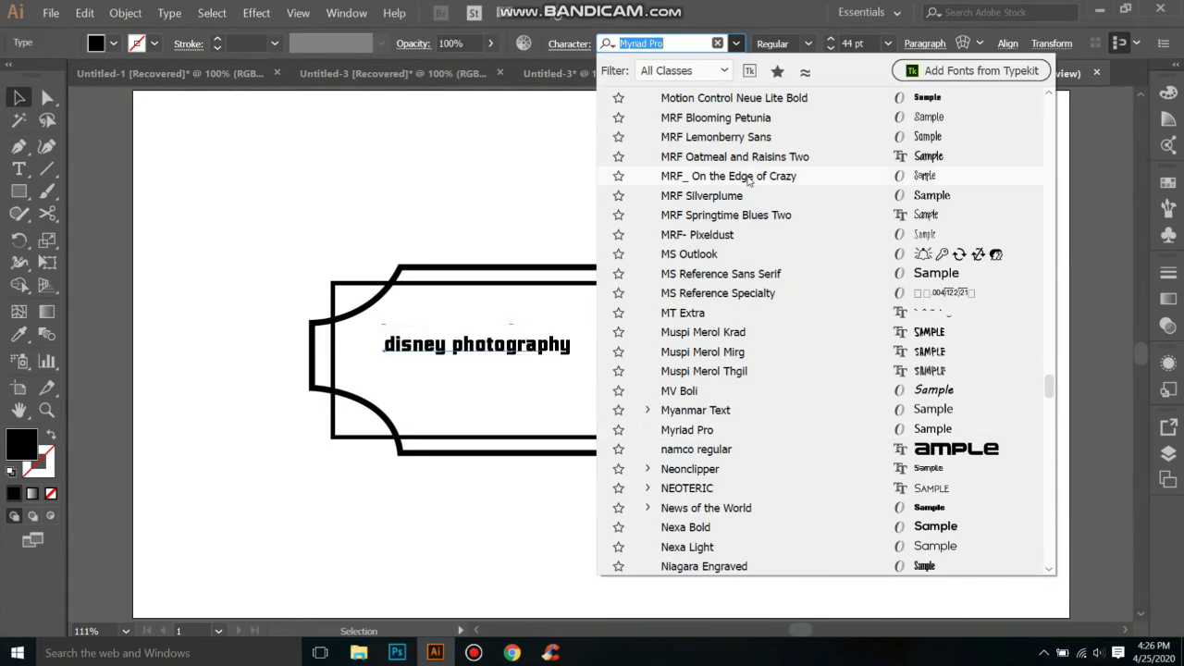
{"action": "type", "text": "popp"}
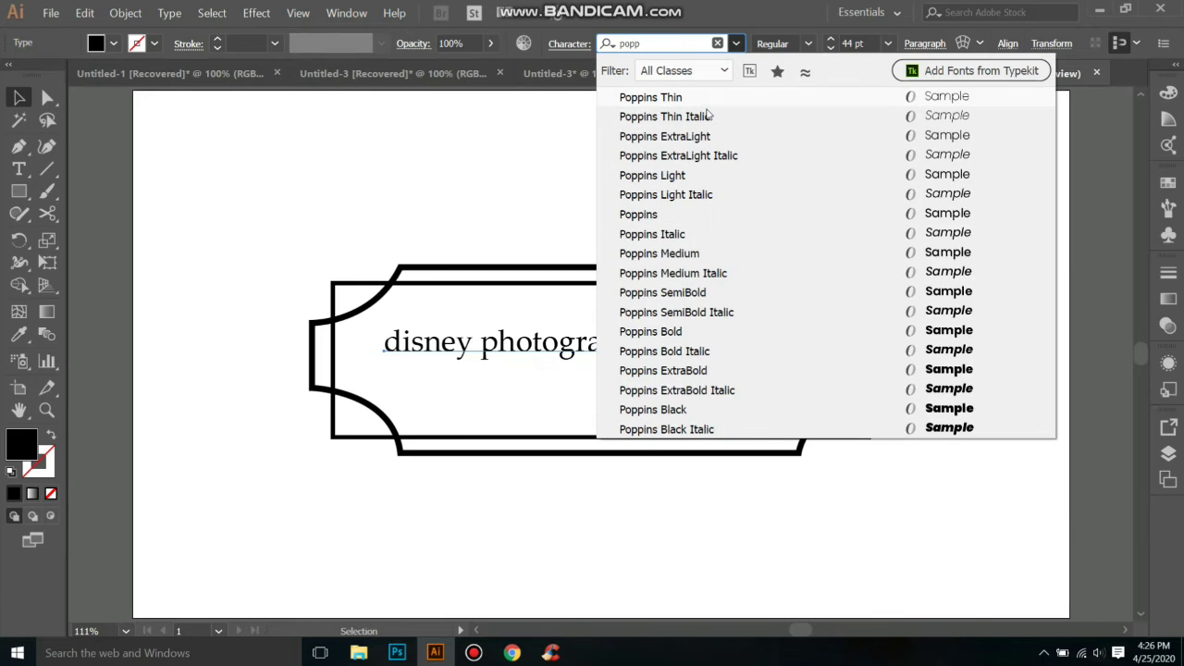
{"action": "left_click", "coordinate": [708, 364]}
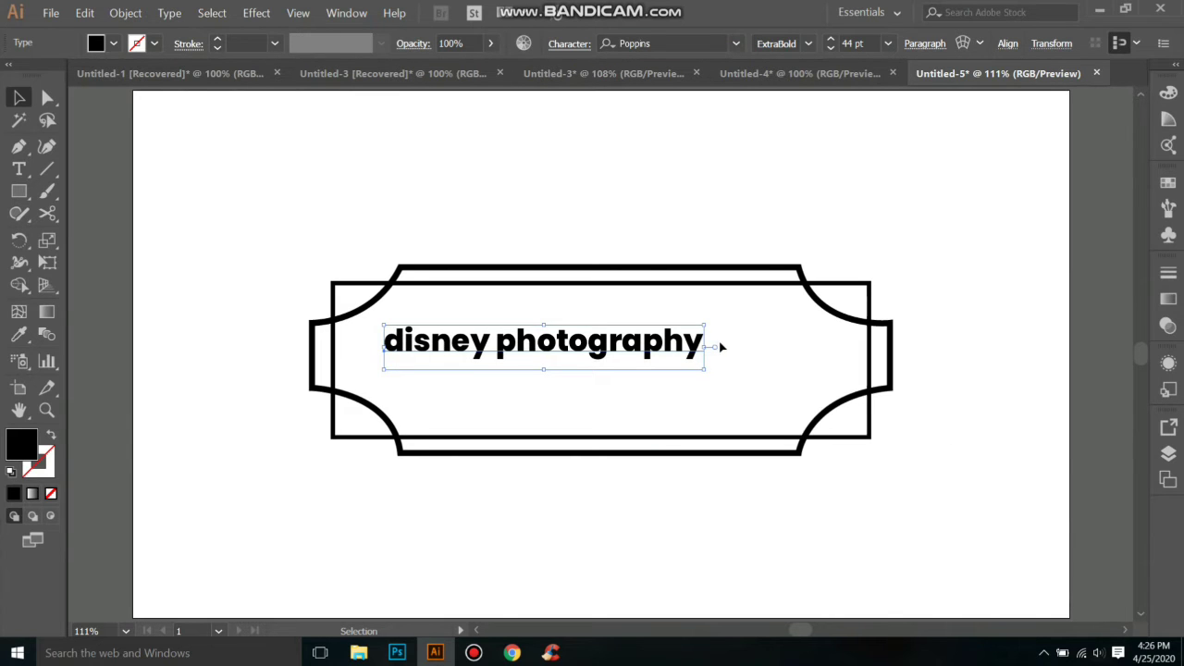
{"action": "left_click", "coordinate": [831, 42]}
{"action": "left_click", "coordinate": [831, 43]}
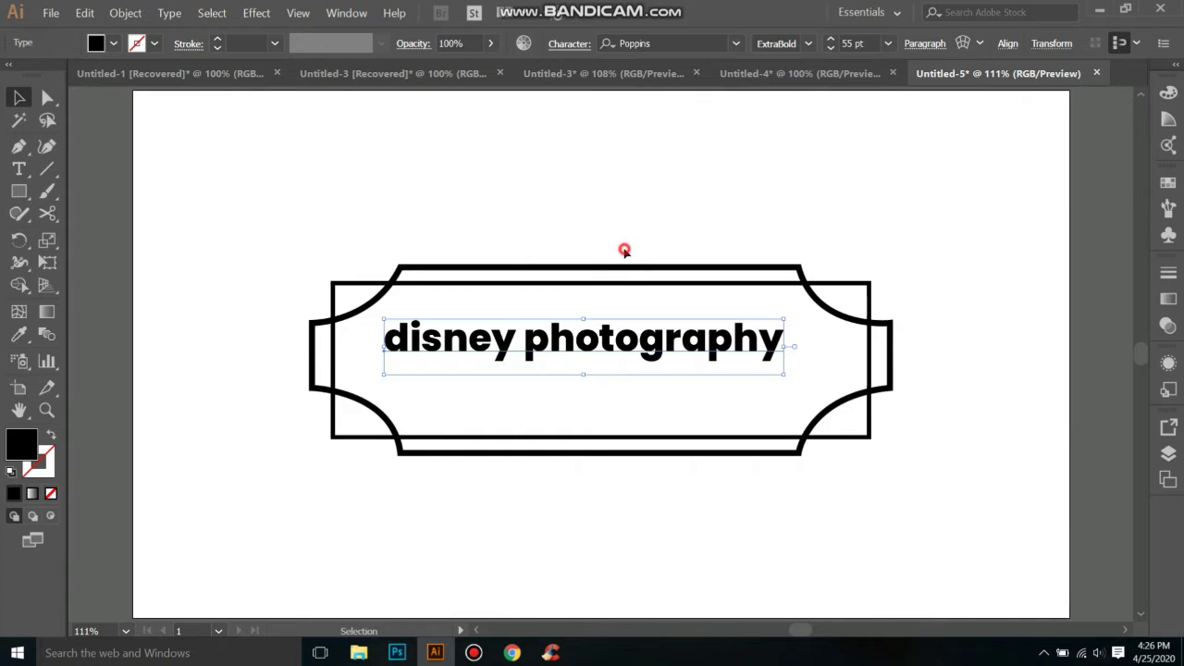
{"action": "left_click", "coordinate": [670, 290]}
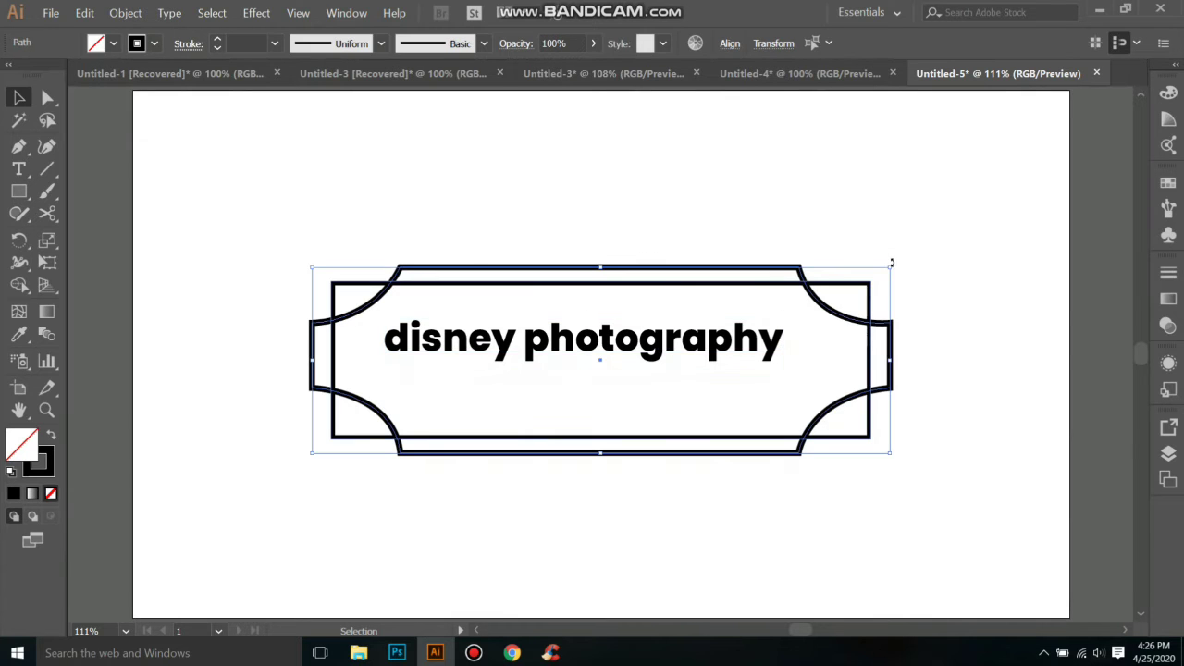
Step: Shrink the frame to about 631 × 202 px and center the text horizontally and vertically
{"action": "mouse_move", "coordinate": [888, 268]}
{"action": "left_mouse_down"}
{"action": "mouse_move", "coordinate": [854, 297]}
{"action": "mouse_move", "coordinate": [872, 292]}
{"action": "left_mouse_up"}
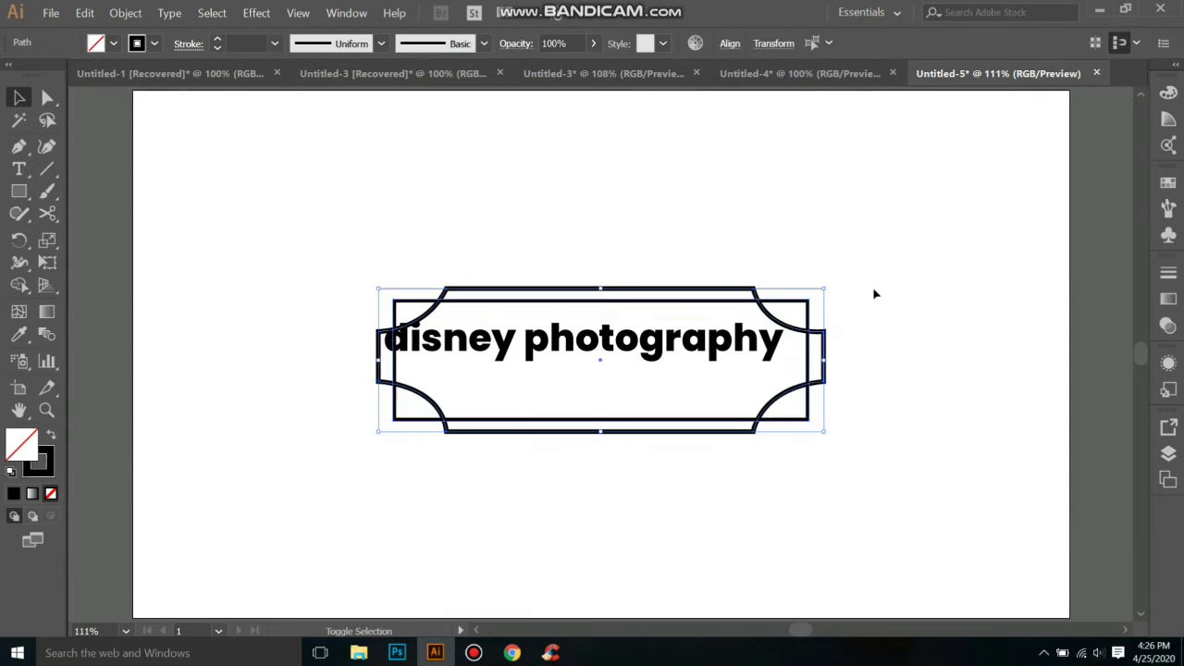
{"action": "left_click", "coordinate": [699, 344]}
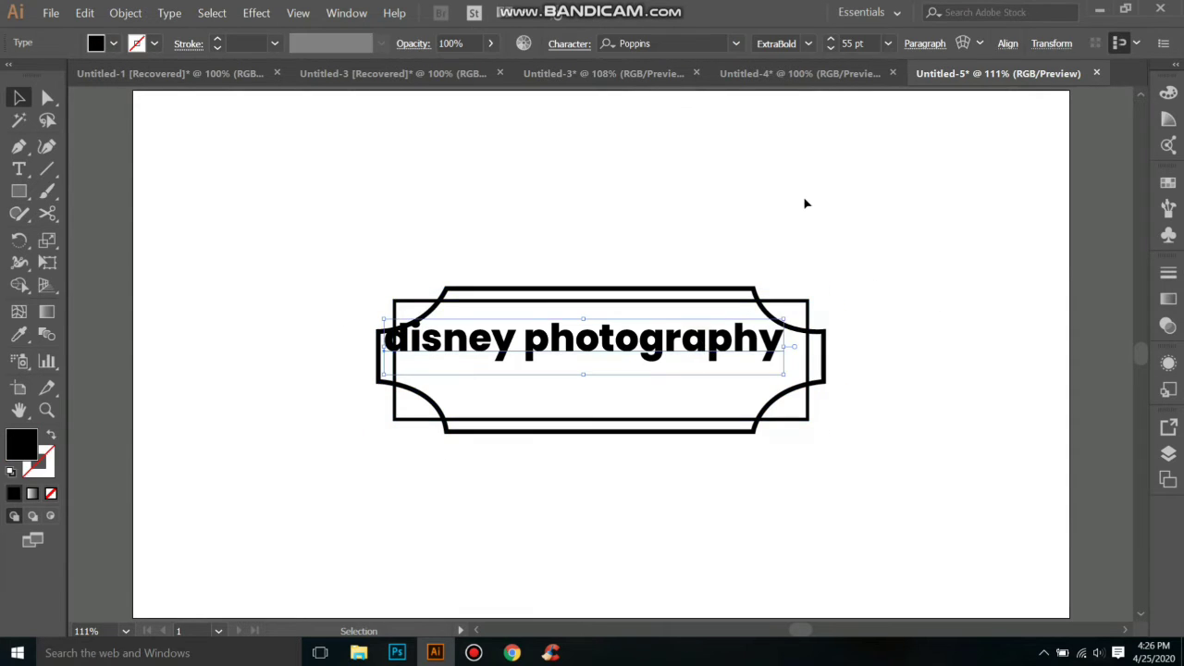
{"action": "left_click", "coordinate": [1006, 46]}
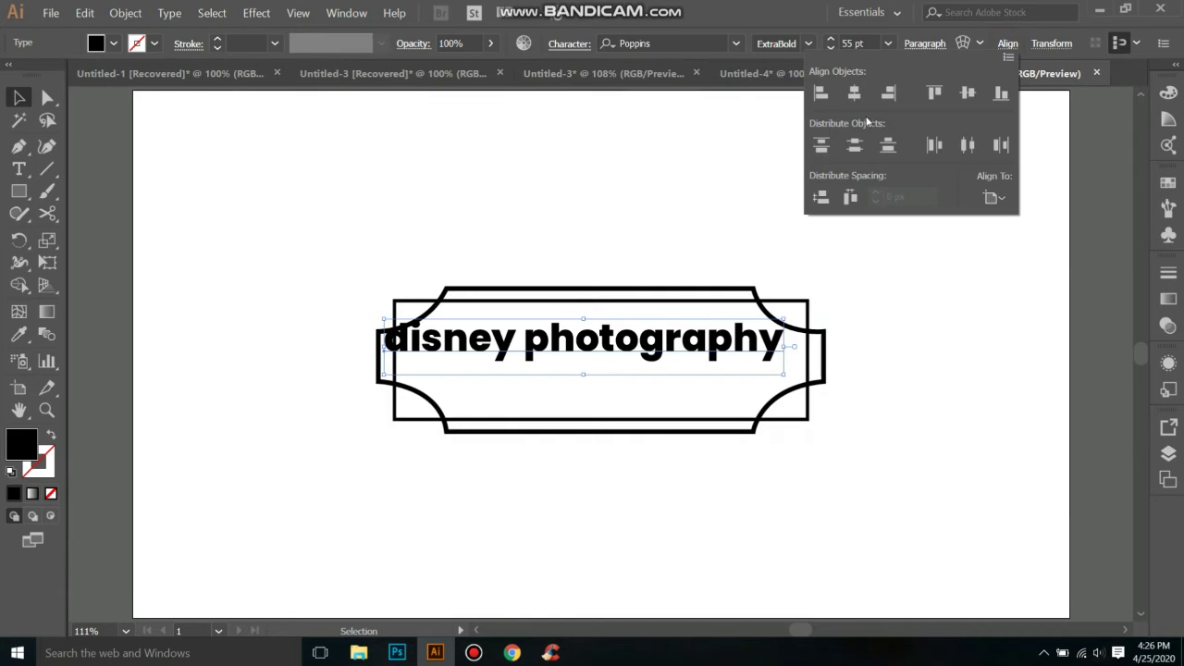
{"action": "left_click", "coordinate": [853, 92]}
{"action": "left_click", "coordinate": [965, 96]}
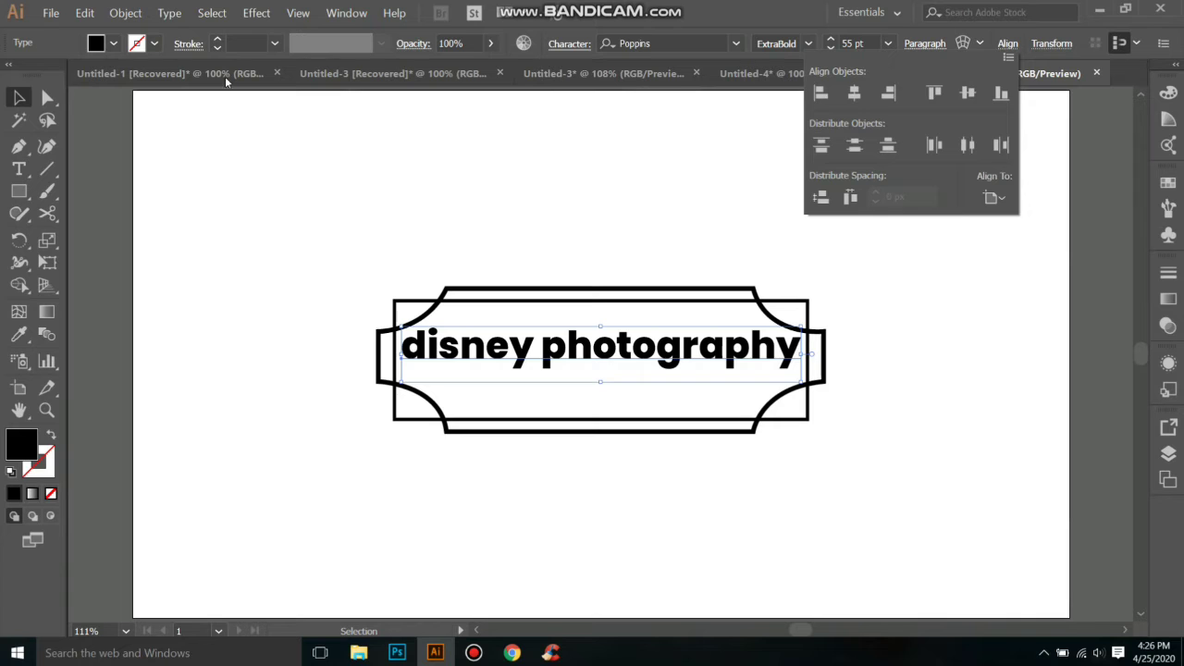
{"action": "left_click", "coordinate": [169, 15]}
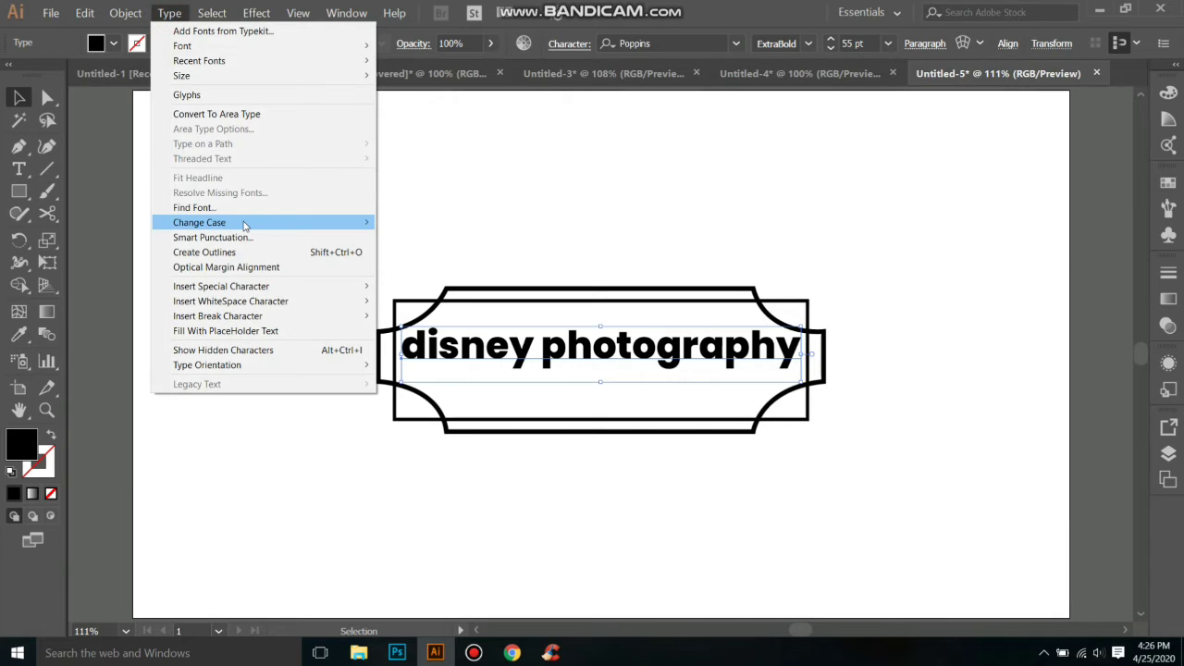
{"action": "mouse_move", "coordinate": [199, 222]}
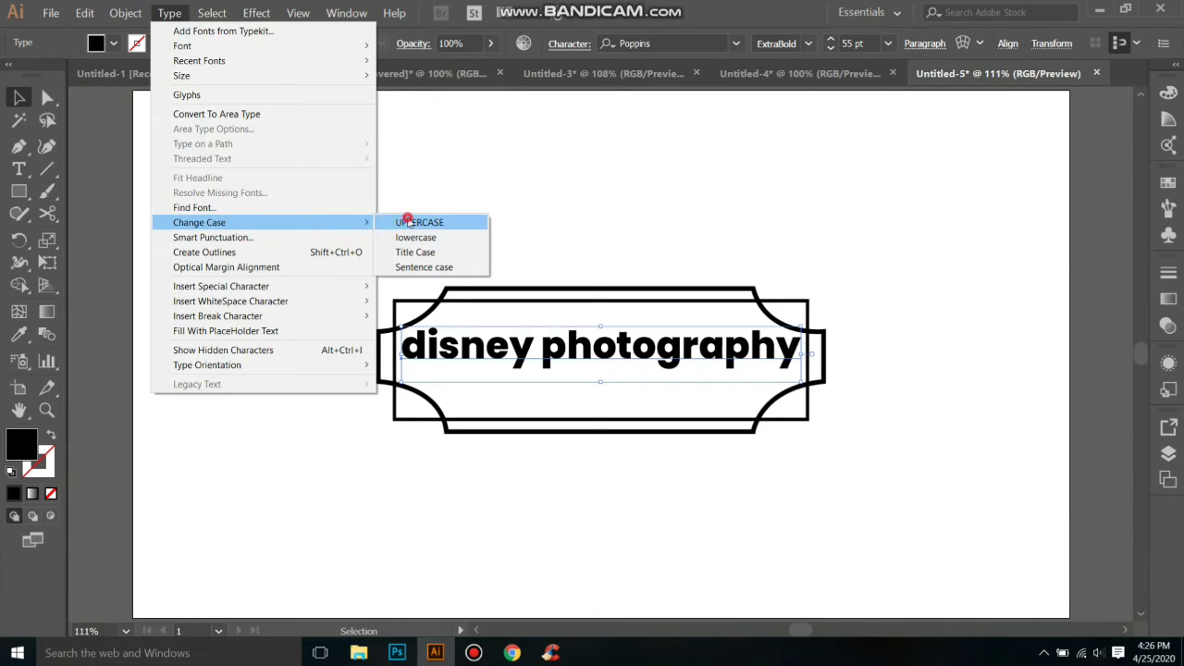
Step: Set the label to Title Case 'Disney Photography' at 50 pt with tracking 50
{"action": "left_click", "coordinate": [407, 222]}
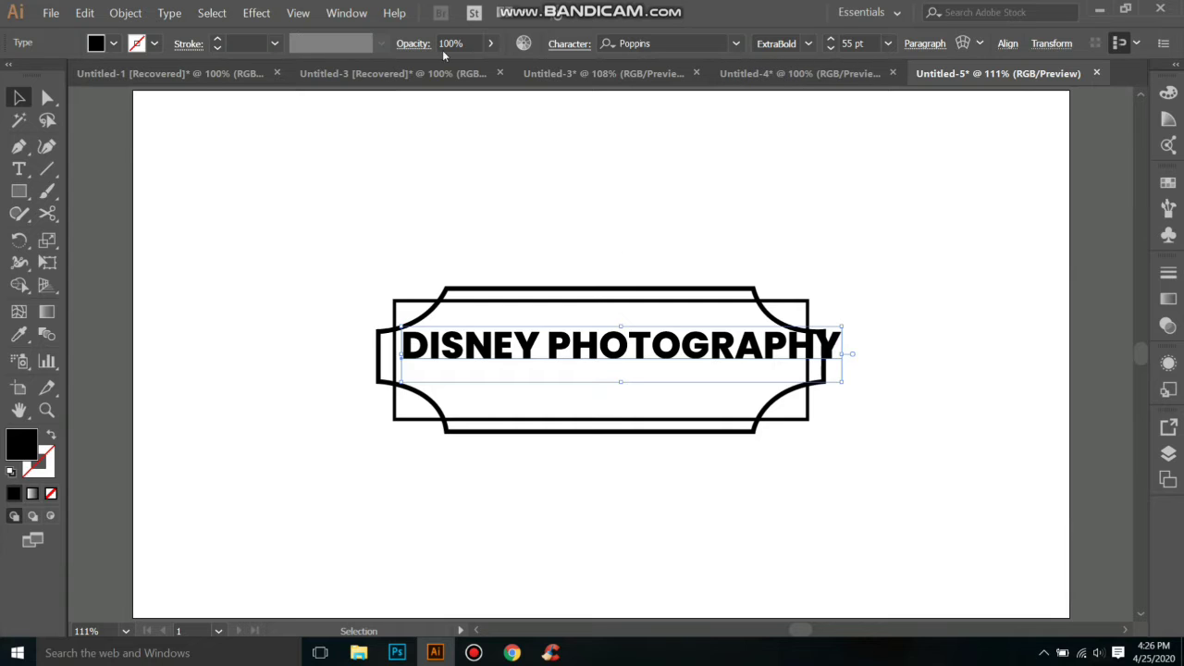
{"action": "left_click", "coordinate": [176, 11]}
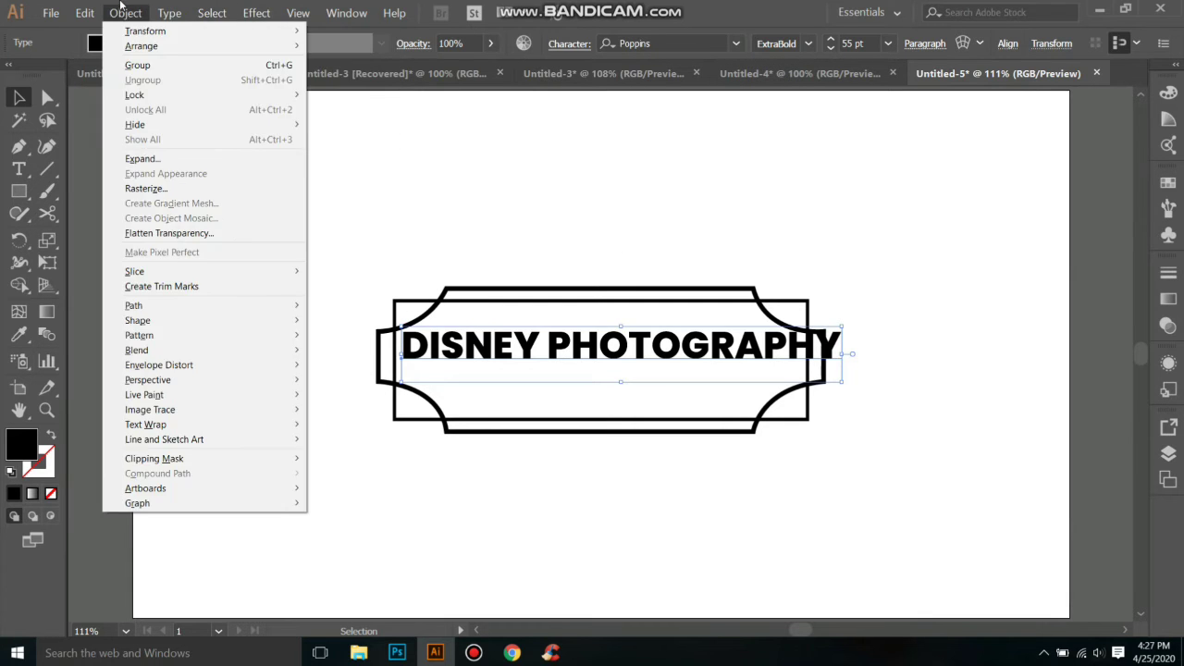
{"action": "mouse_move", "coordinate": [268, 222]}
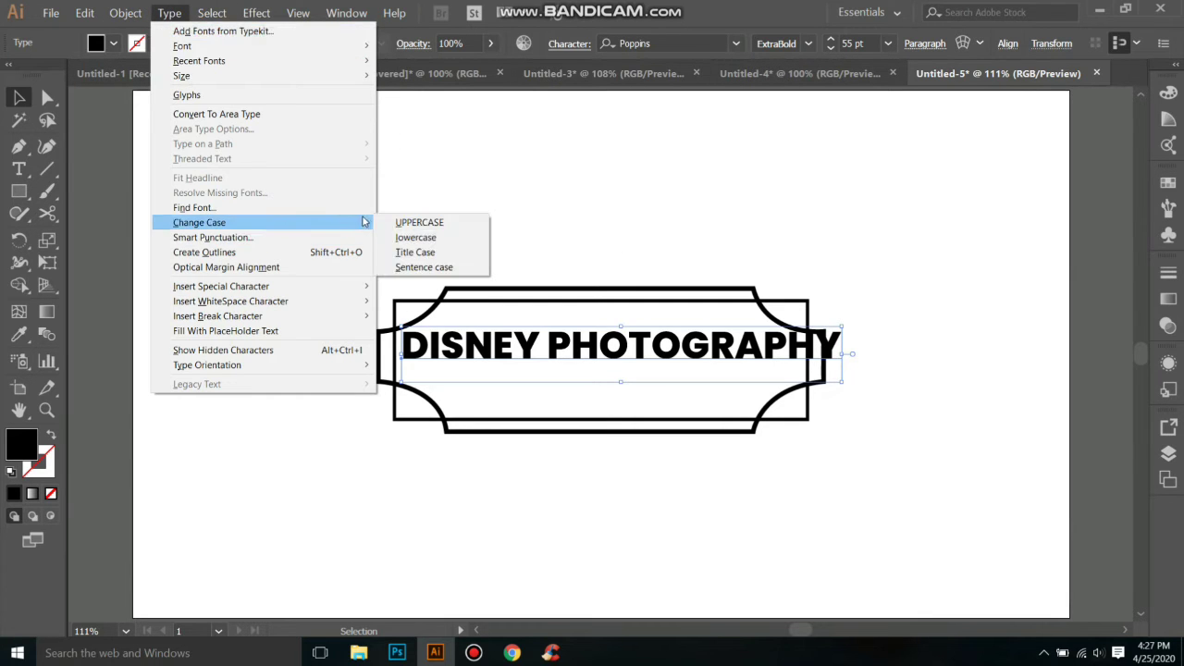
{"action": "left_click", "coordinate": [412, 252]}
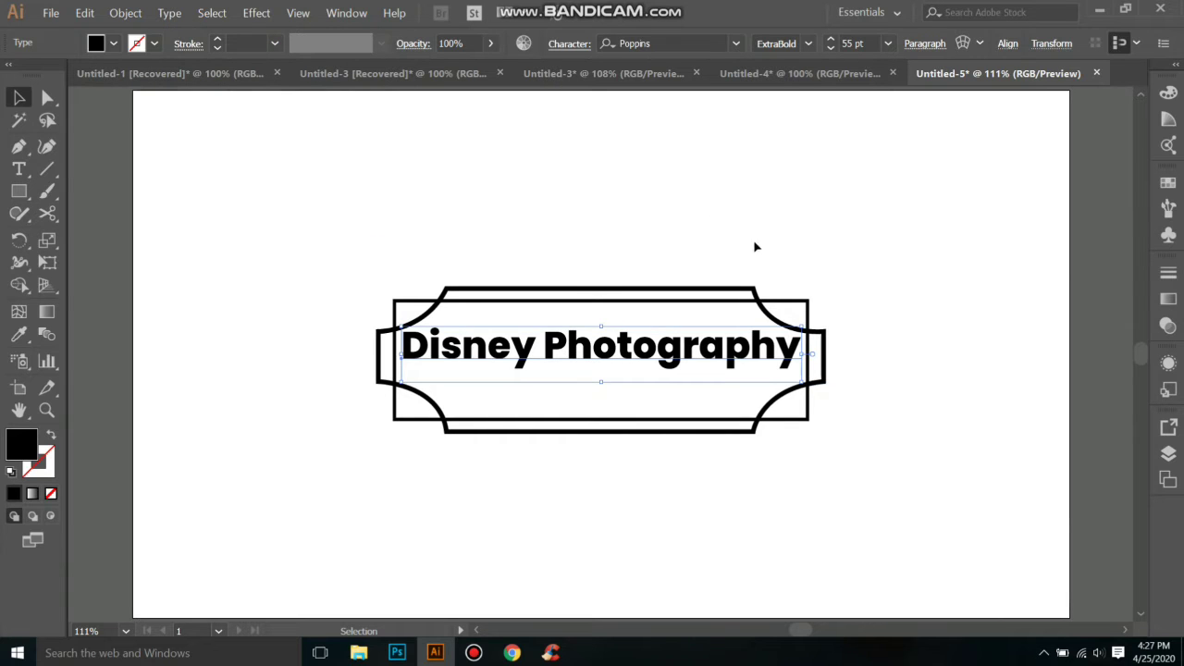
{"action": "left_click", "coordinate": [830, 48]}
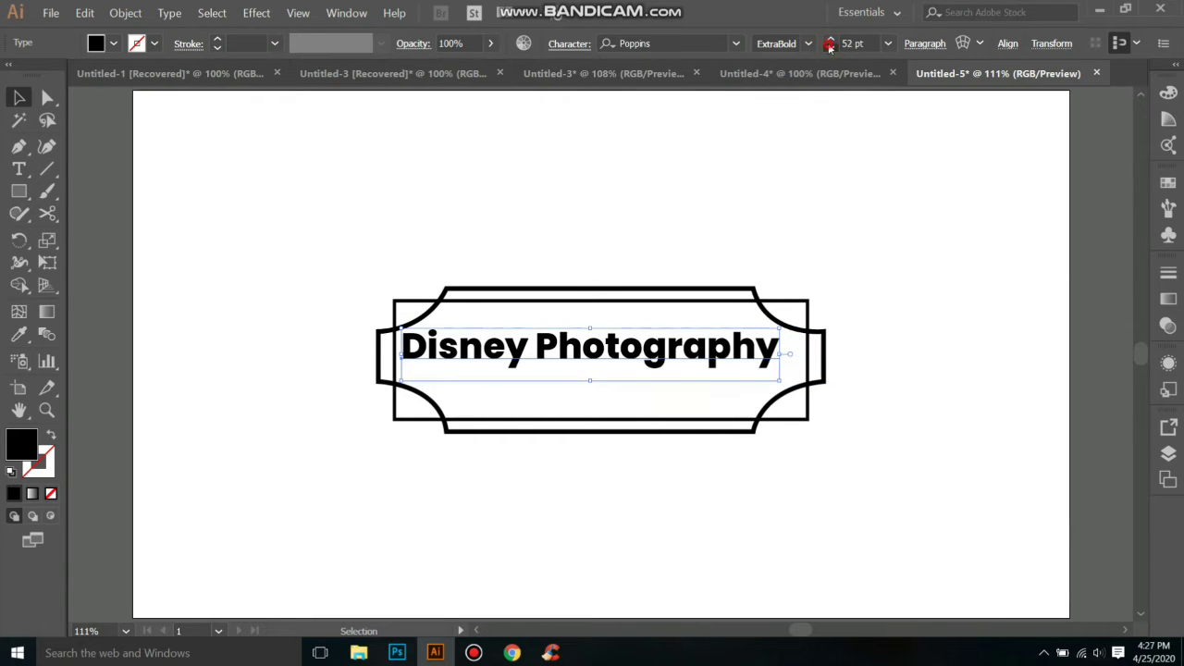
{"action": "left_click", "coordinate": [829, 48]}
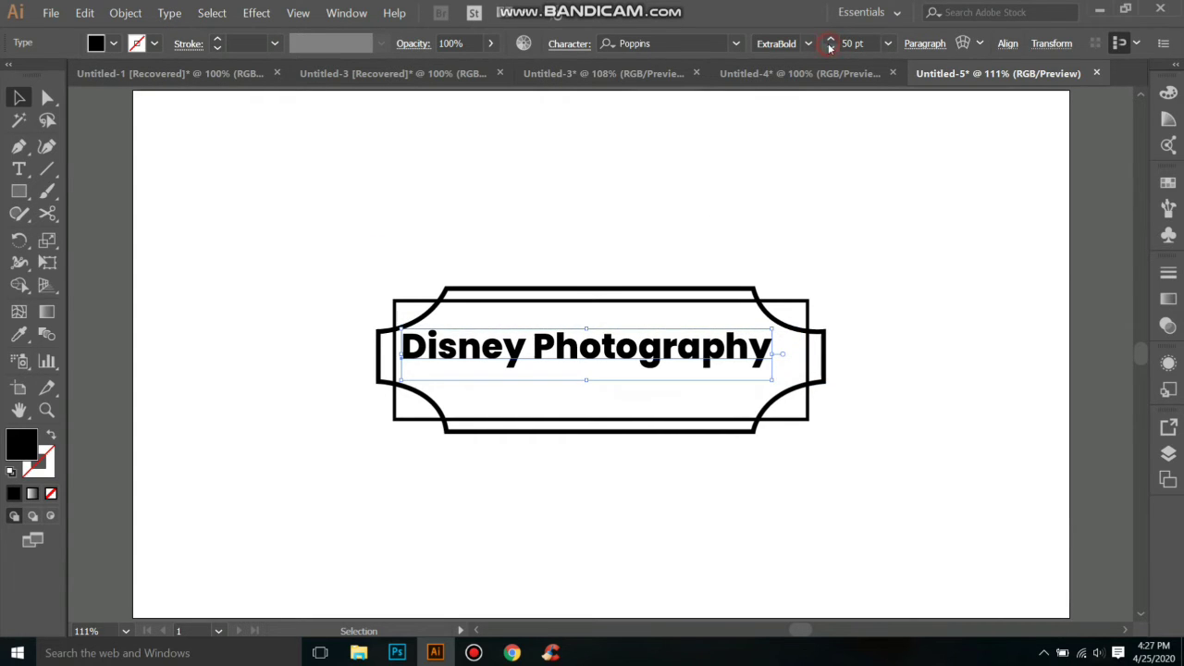
{"action": "left_click", "coordinate": [567, 44]}
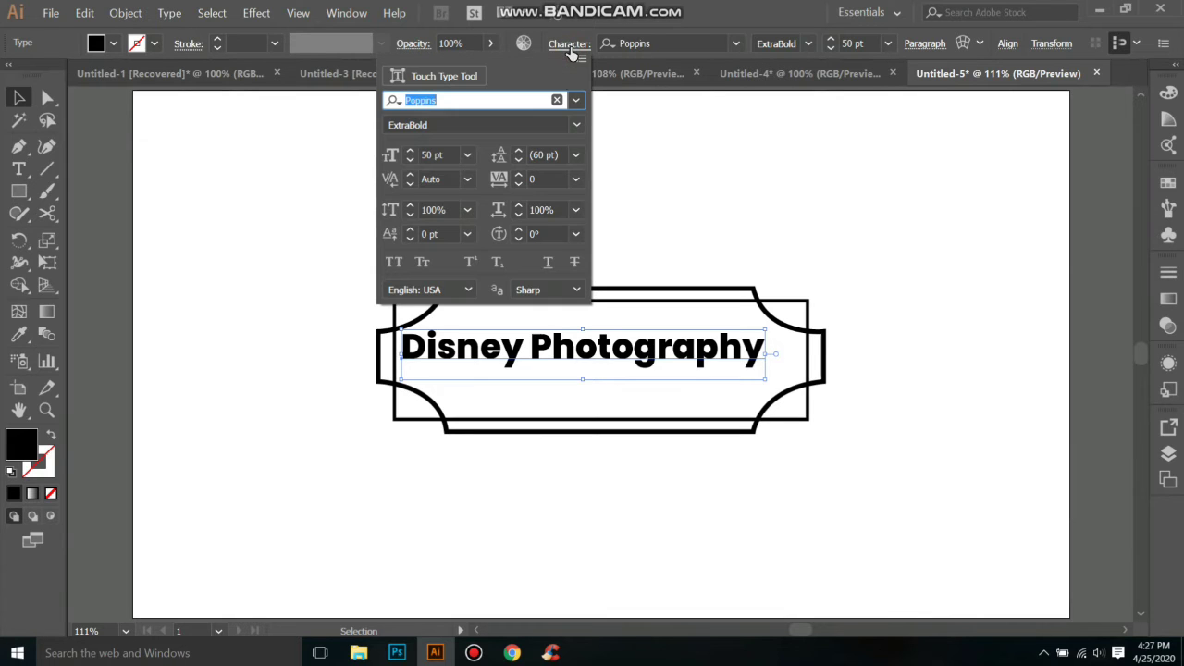
{"action": "left_click", "coordinate": [543, 180]}
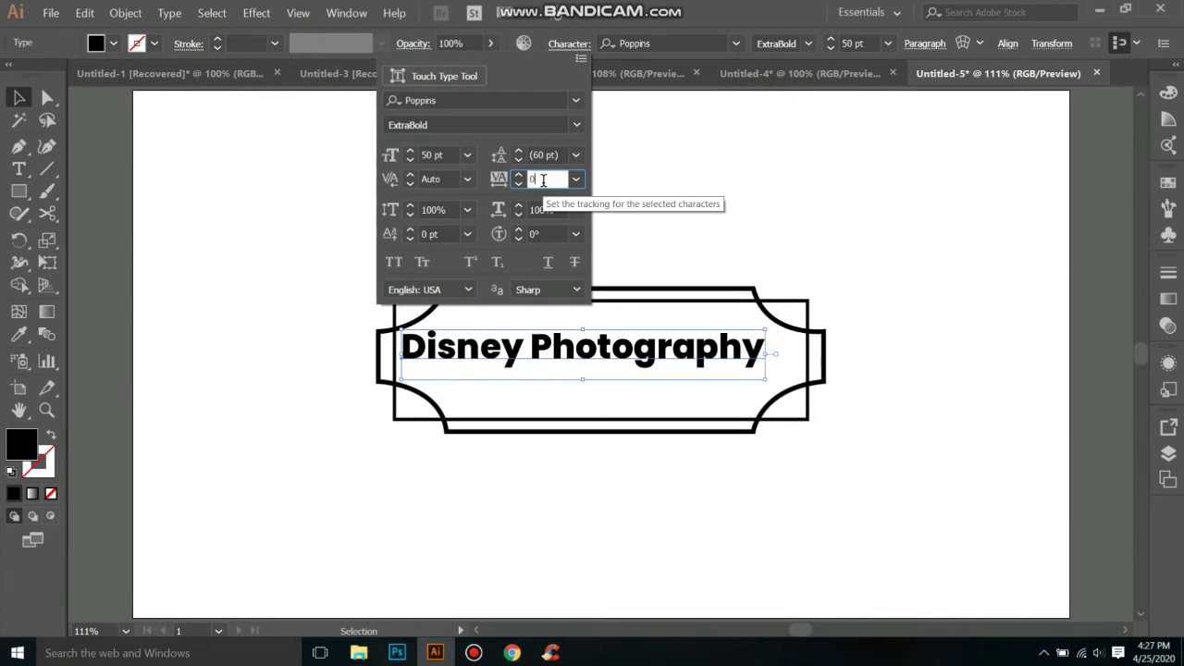
{"action": "type", "text": "50"}
{"action": "key", "text": "Return"}
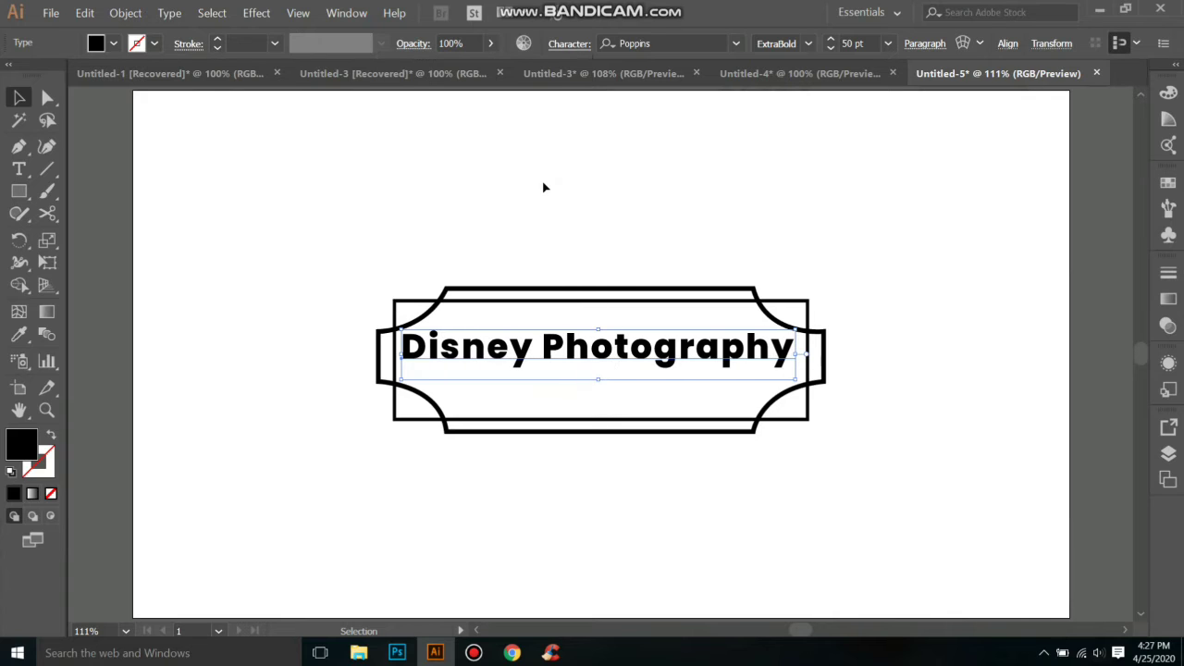
Step: Re-center the label horizontally and vertically in the frame, then nudge it slightly down
{"action": "left_click", "coordinate": [1003, 46]}
{"action": "left_click", "coordinate": [854, 92]}
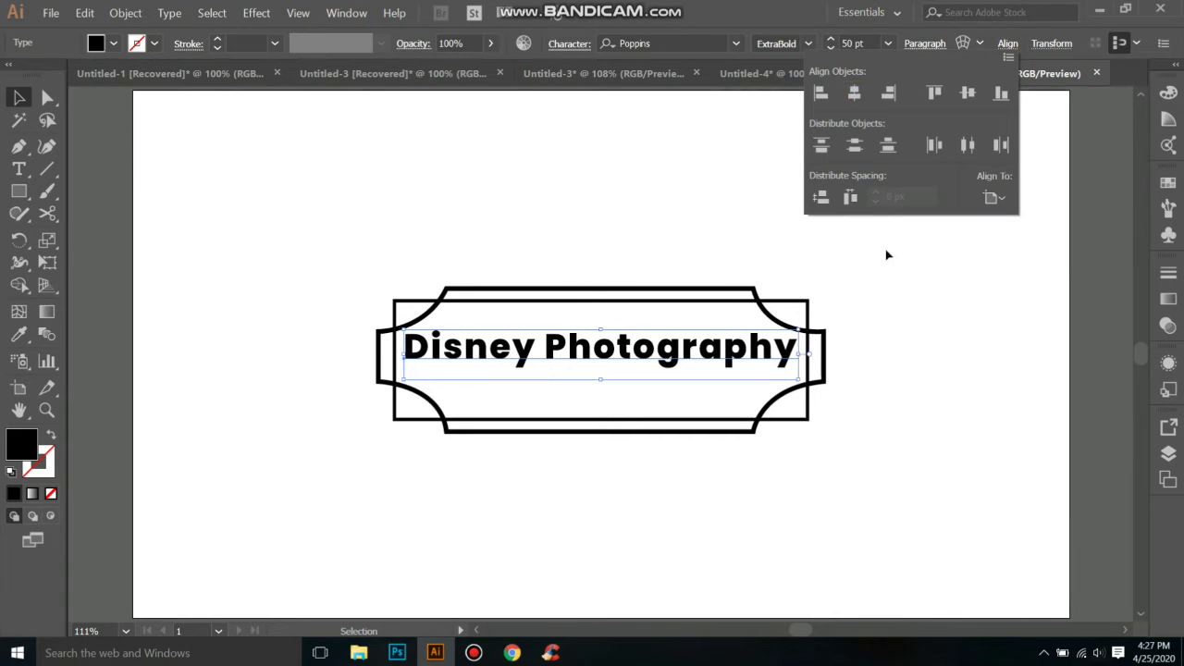
{"action": "left_click", "coordinate": [972, 99]}
{"action": "left_click", "coordinate": [962, 386]}
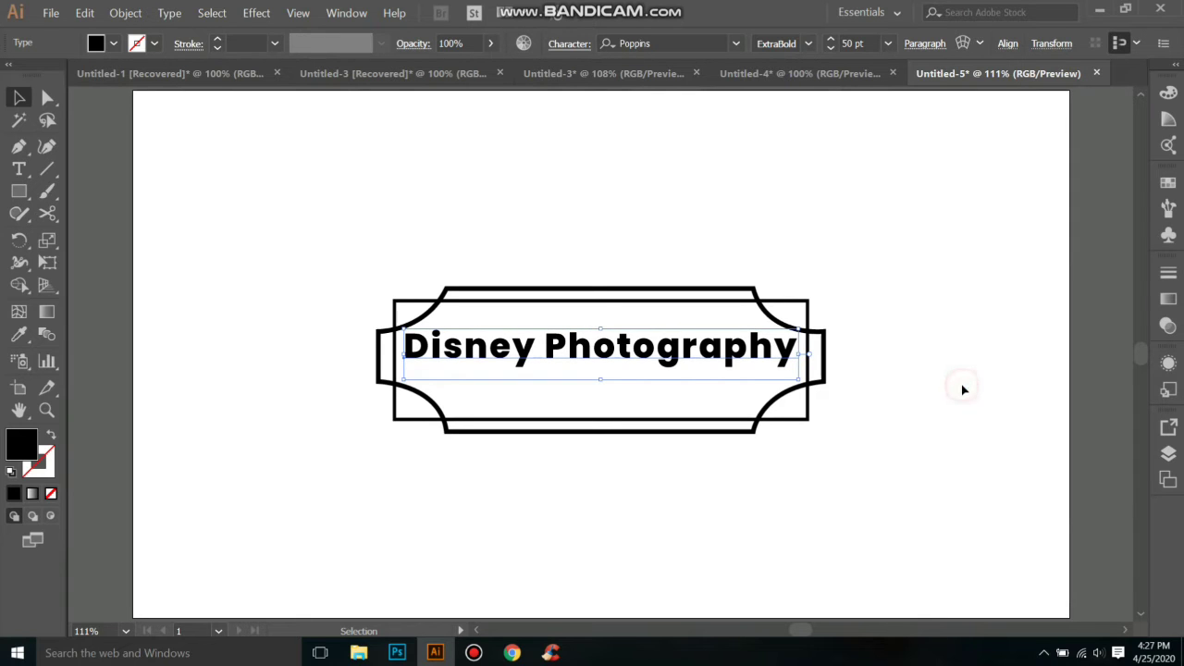
{"action": "key", "text": "Down"}
{"action": "key", "text": "Down"}
{"action": "key", "text": "Down"}
{"action": "key", "text": "Down"}
{"action": "key", "text": "Down"}
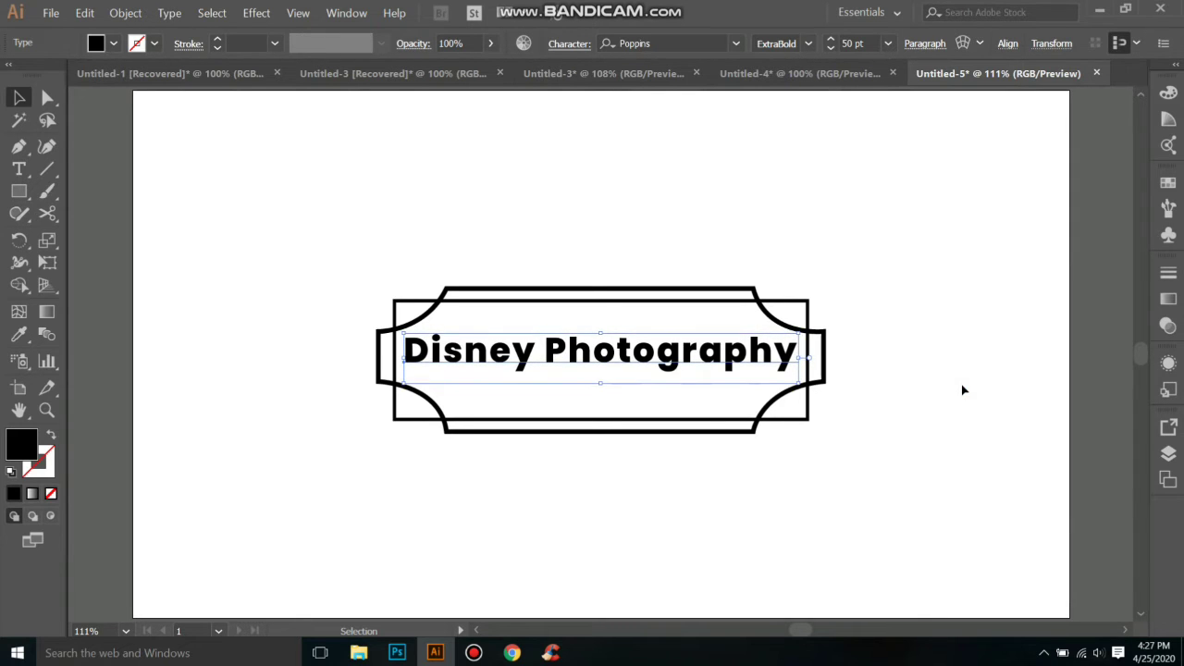
{"action": "key", "text": "Down"}
{"action": "left_click", "coordinate": [877, 307]}
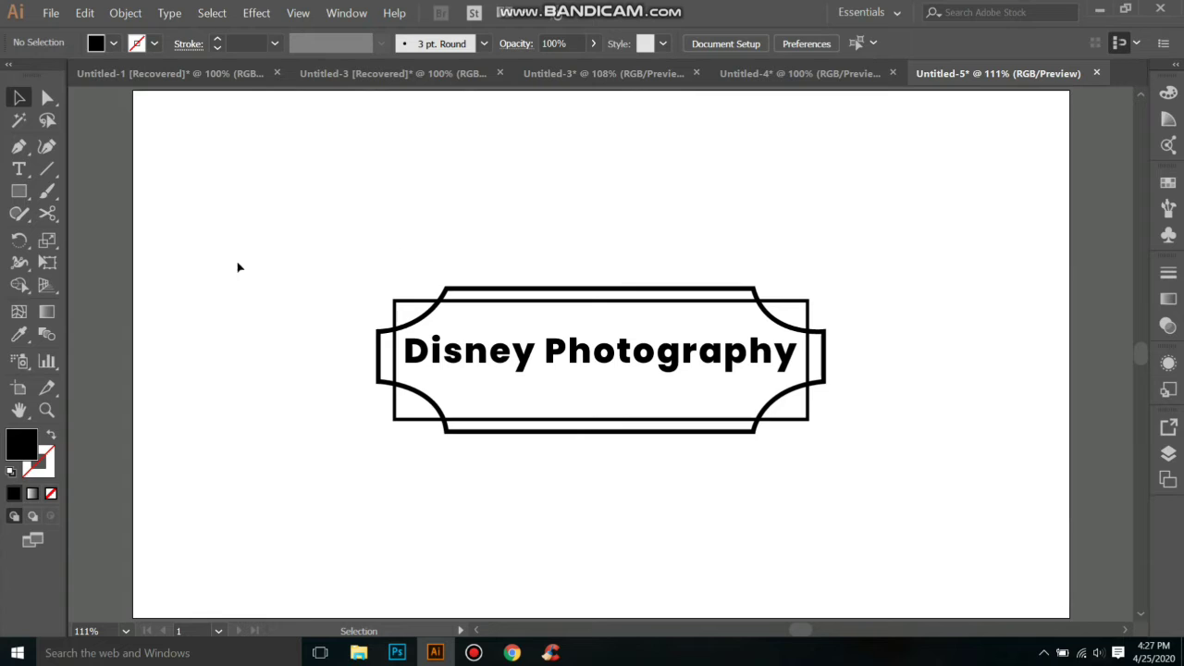
Step: Draw a small solid black circle above the label frame with the Ellipse Tool
{"action": "left_click_drag", "start_coordinate": [18, 191], "coordinate": [169, 241]}
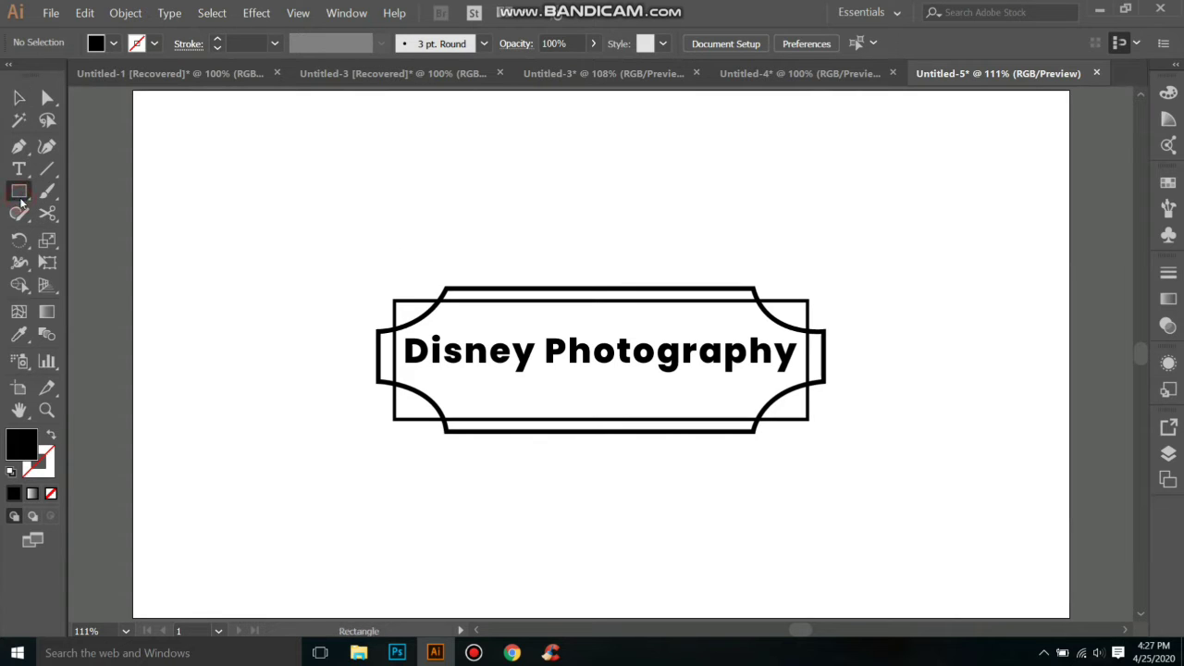
{"action": "left_click", "coordinate": [168, 236]}
{"action": "mouse_move", "coordinate": [584, 176]}
{"action": "left_mouse_down"}
{"action": "mouse_move", "coordinate": [645, 224]}
{"action": "mouse_move", "coordinate": [611, 200]}
{"action": "left_mouse_up"}
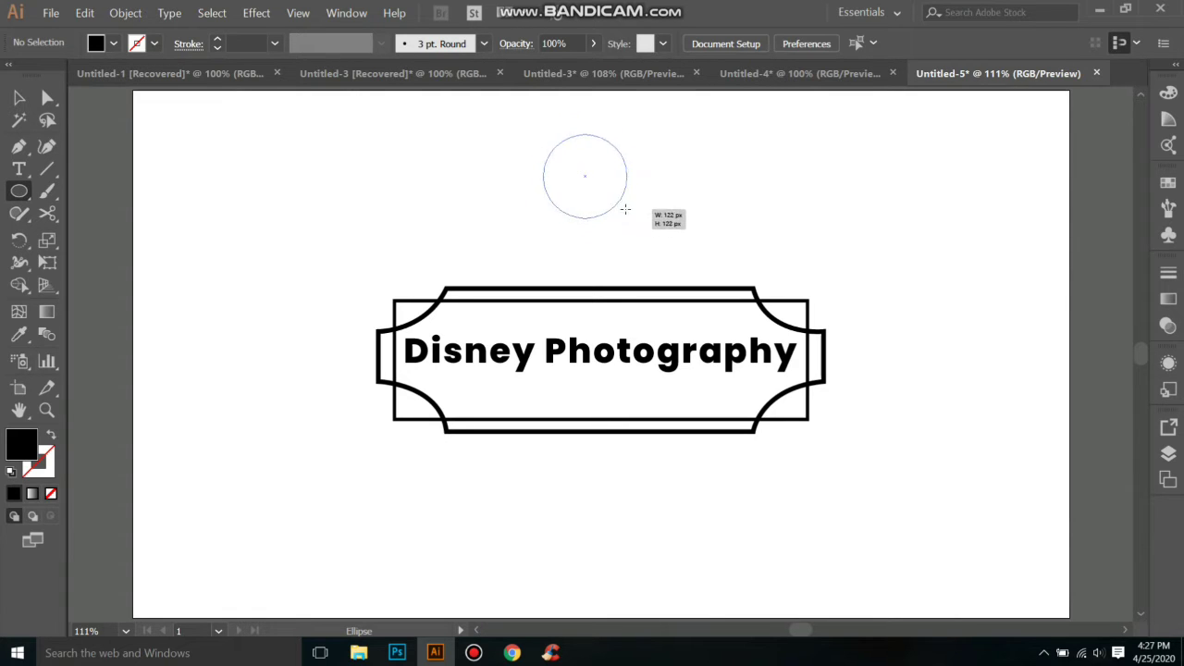
{"action": "left_click_drag", "start_coordinate": [610, 200], "coordinate": [608, 200]}
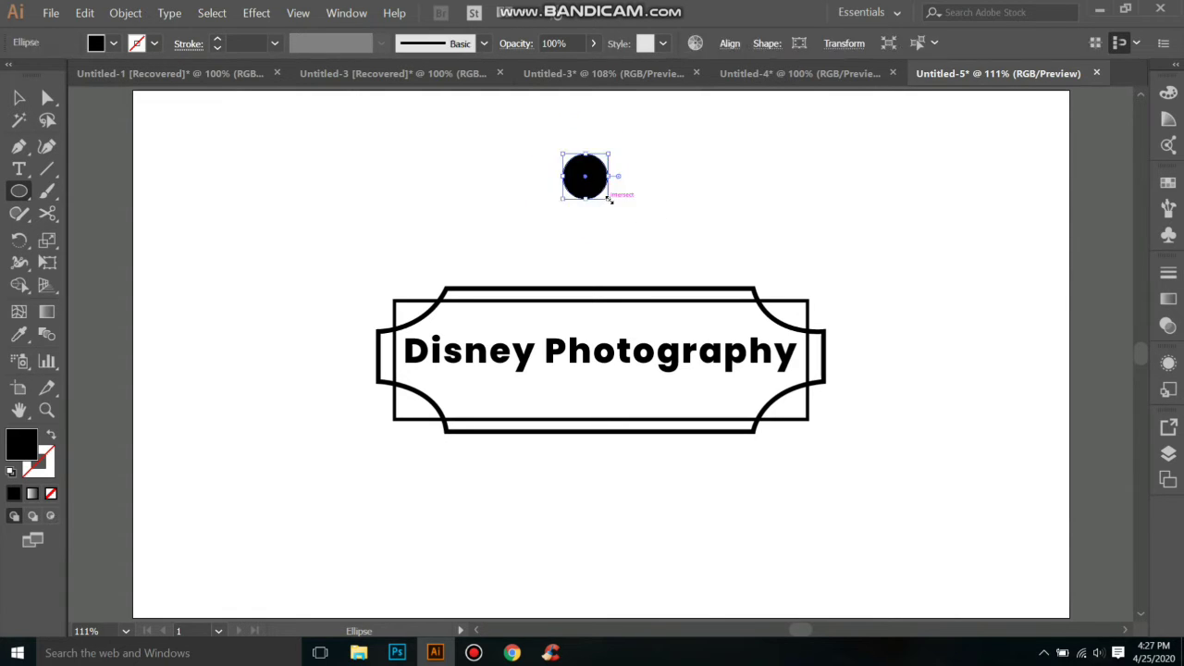
{"action": "key", "text": "ctrl+plus"}
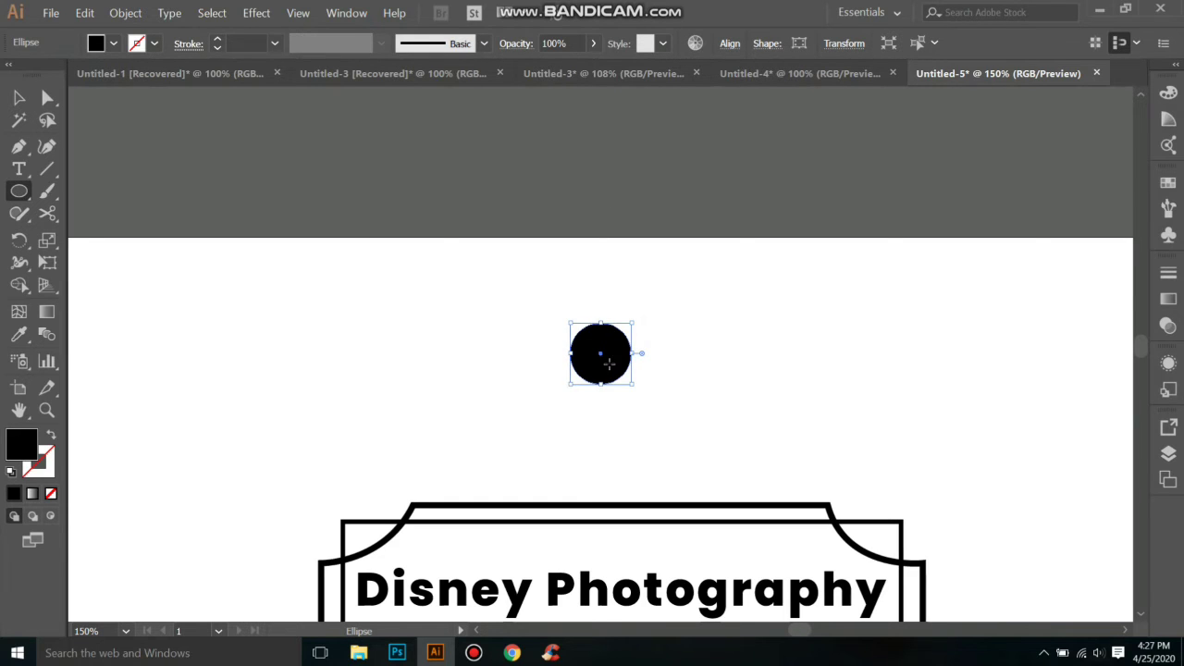
Step: Move the label frame down two nudges and drag the circle down toward it
{"action": "left_click", "coordinate": [19, 97]}
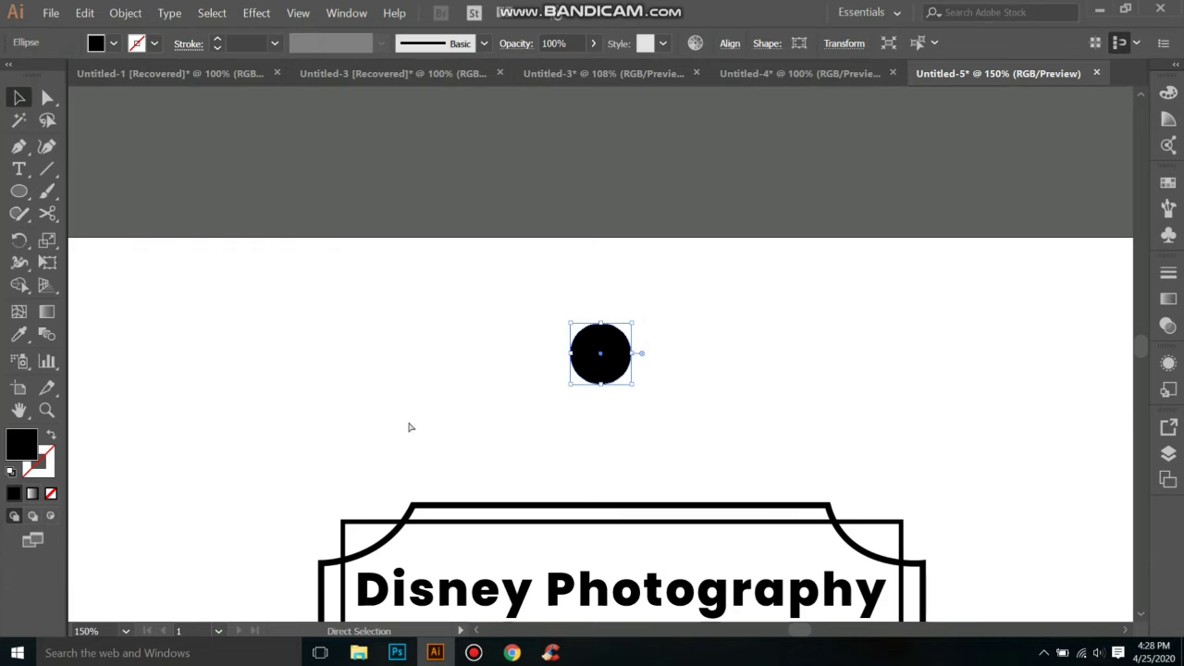
{"action": "key", "text": "ctrl+0"}
{"action": "left_click_drag", "start_coordinate": [479, 270], "coordinate": [592, 410]}
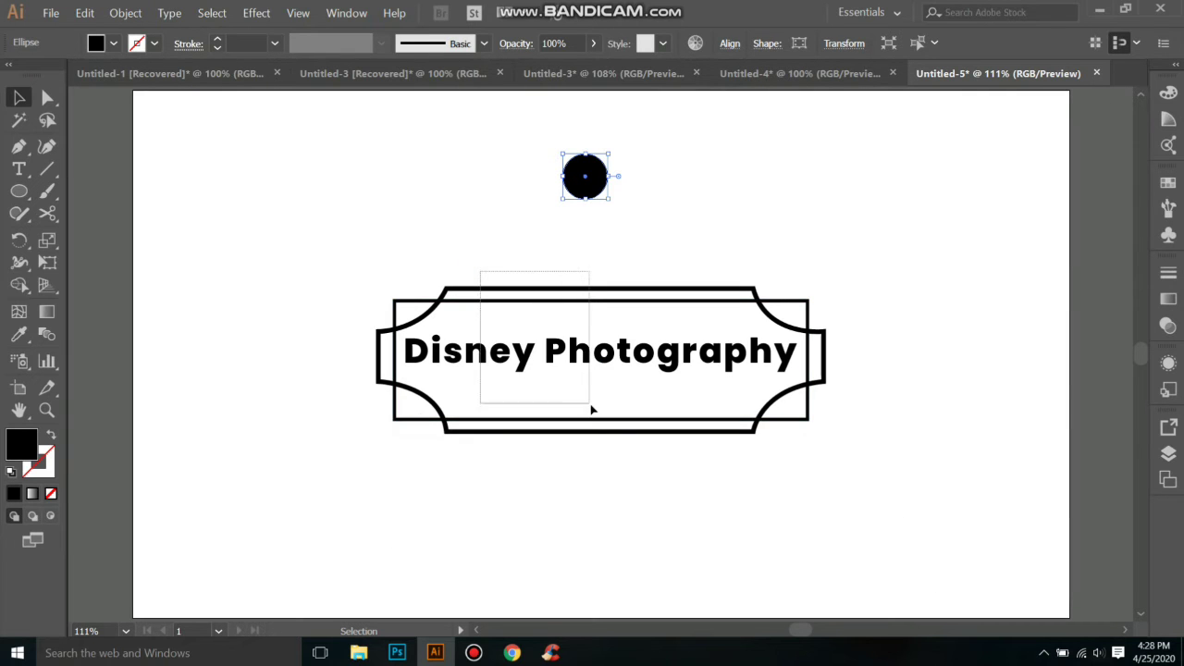
{"action": "key", "text": "Down"}
{"action": "key", "text": "Down"}
{"action": "key", "text": "Down"}
{"action": "key", "text": "Down"}
{"action": "key", "text": "Down"}
{"action": "key", "text": "Down"}
{"action": "key", "text": "Down"}
{"action": "key", "text": "Down"}
{"action": "key", "text": "Down"}
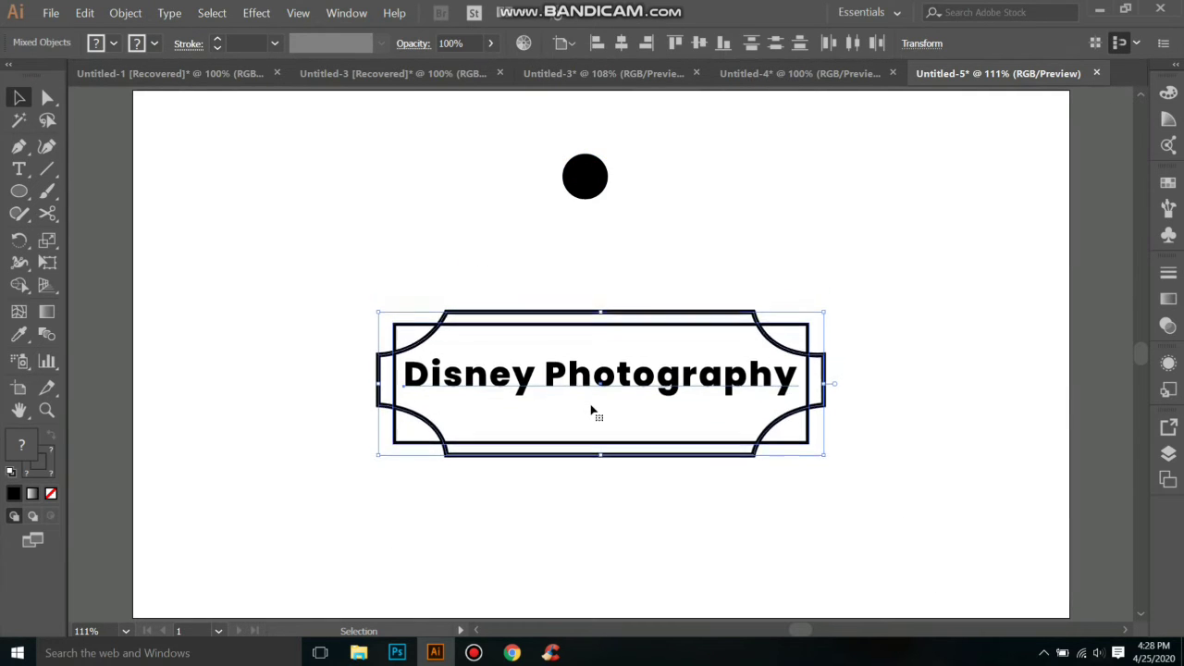
{"action": "key", "text": "Down"}
{"action": "key", "text": "Down"}
{"action": "key", "text": "Down"}
{"action": "key", "text": "Down"}
{"action": "key", "text": "Down"}
{"action": "key", "text": "Down"}
{"action": "key", "text": "Down"}
{"action": "key", "text": "Down"}
{"action": "key", "text": "Down"}
{"action": "key", "text": "Down"}
{"action": "key", "text": "Down"}
{"action": "key", "text": "Down"}
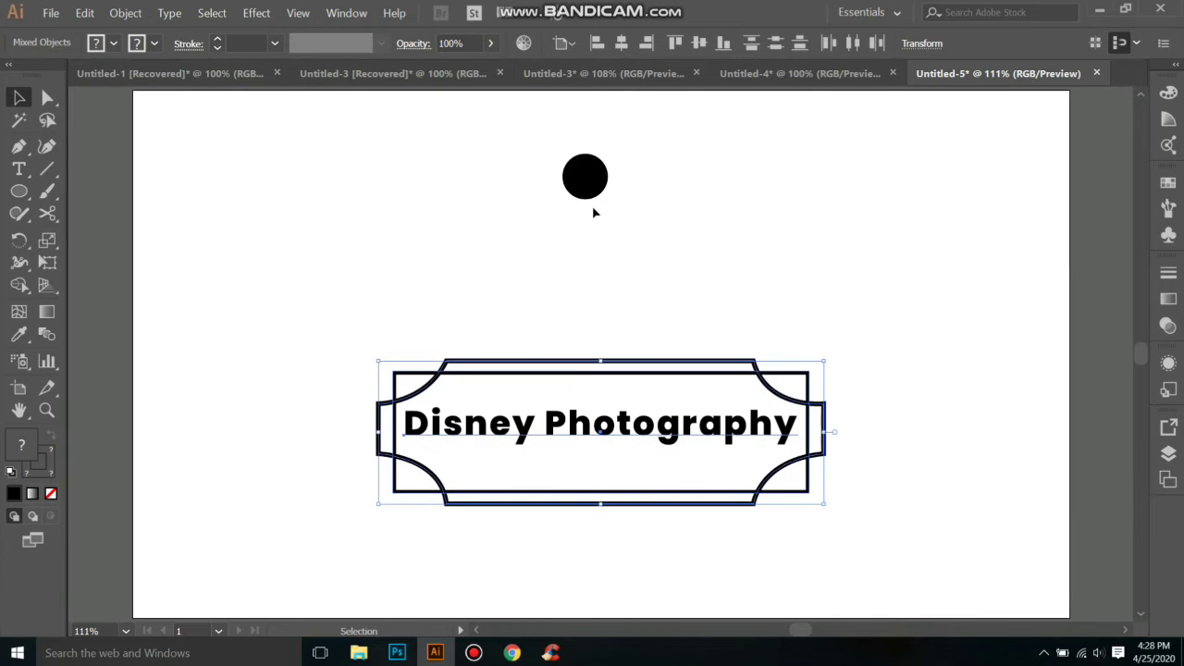
{"action": "left_click", "coordinate": [590, 186]}
{"action": "left_click_drag", "start_coordinate": [590, 186], "coordinate": [592, 284]}
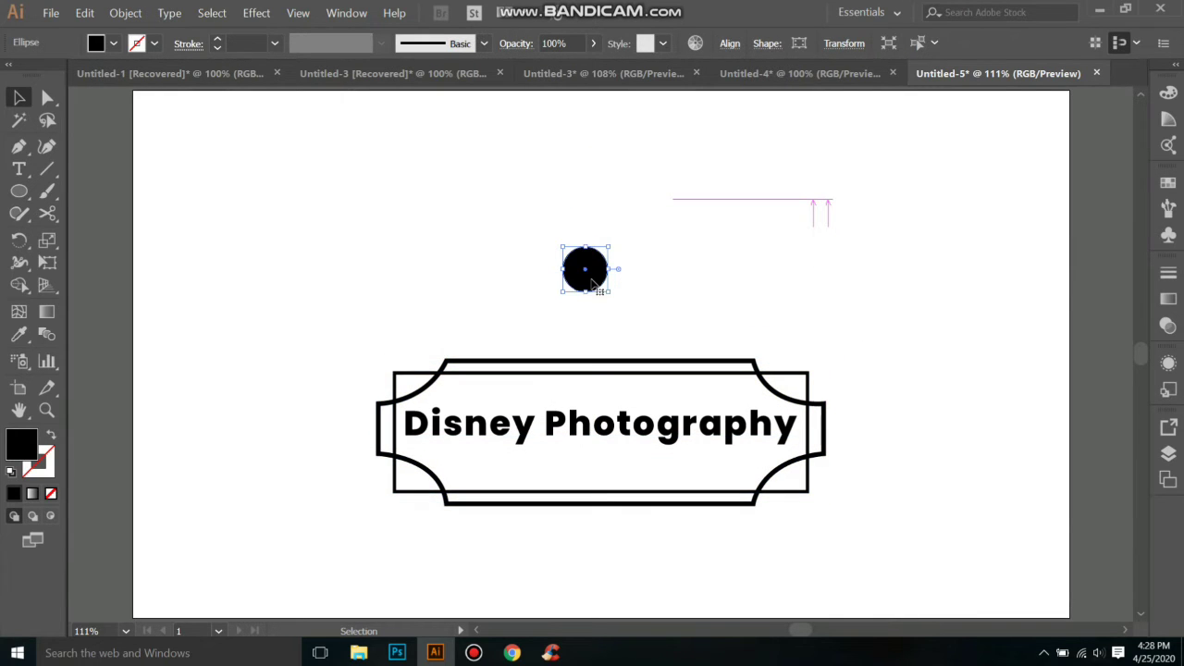
Step: Turn the circle into a black 6 pt outline with no fill
{"action": "left_click", "coordinate": [51, 493]}
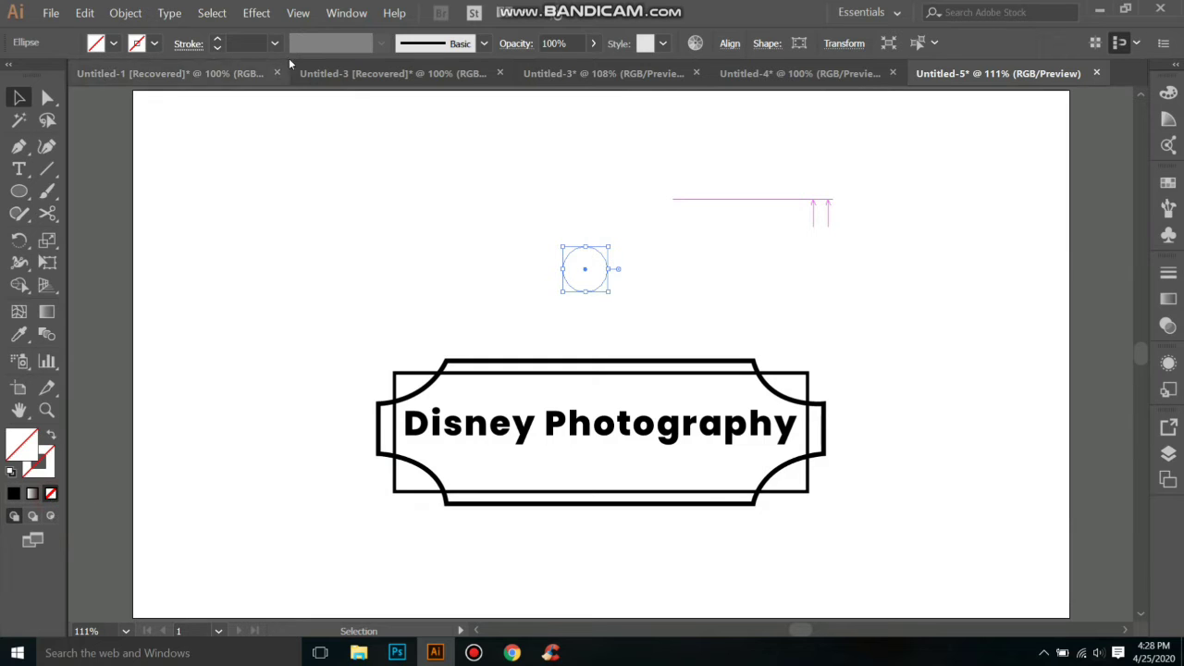
{"action": "left_click", "coordinate": [216, 44]}
{"action": "left_click", "coordinate": [215, 44]}
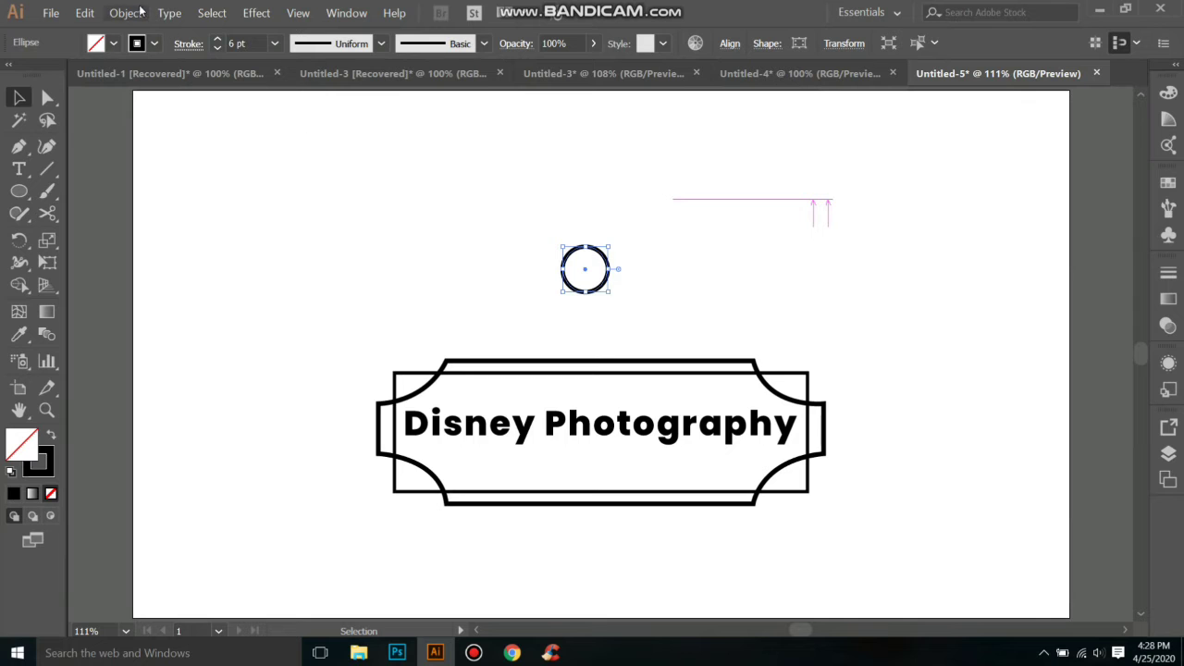
Step: Paste a copy in front and enlarge it into an outer concentric ring with a 3 pt stroke
{"action": "left_click", "coordinate": [84, 13]}
{"action": "left_click", "coordinate": [125, 81]}
{"action": "left_click", "coordinate": [84, 13]}
{"action": "left_click", "coordinate": [146, 109]}
{"action": "left_click_drag", "start_coordinate": [608, 245], "coordinate": [622, 230]}
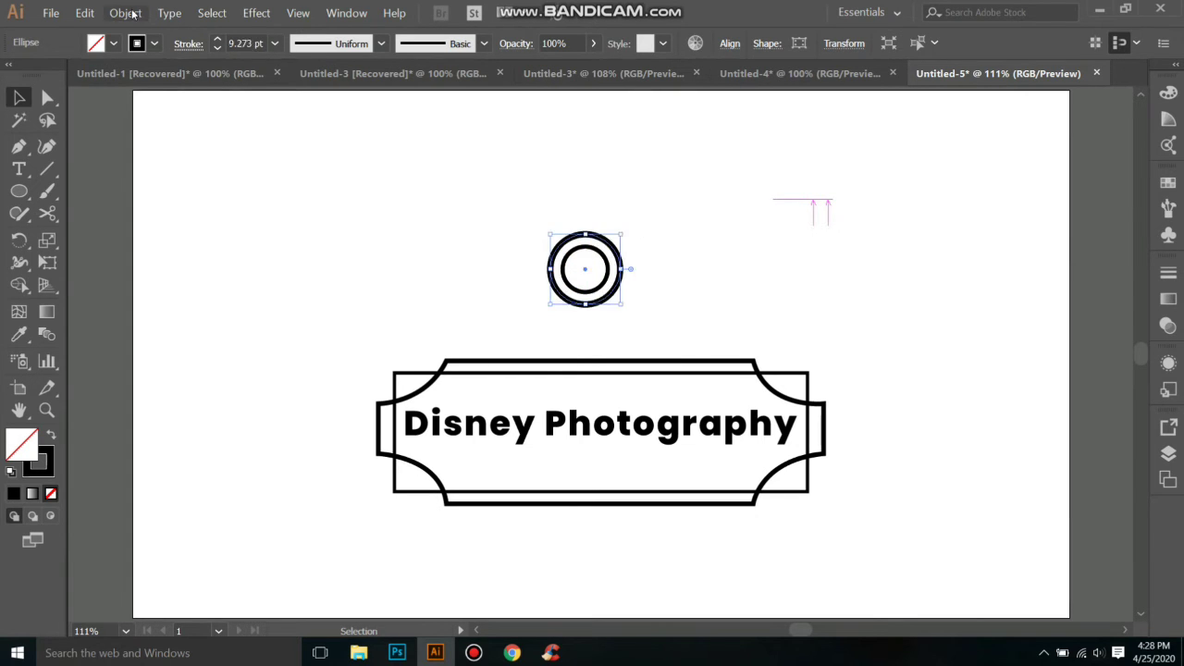
{"action": "left_click", "coordinate": [218, 47]}
{"action": "left_click", "coordinate": [219, 47]}
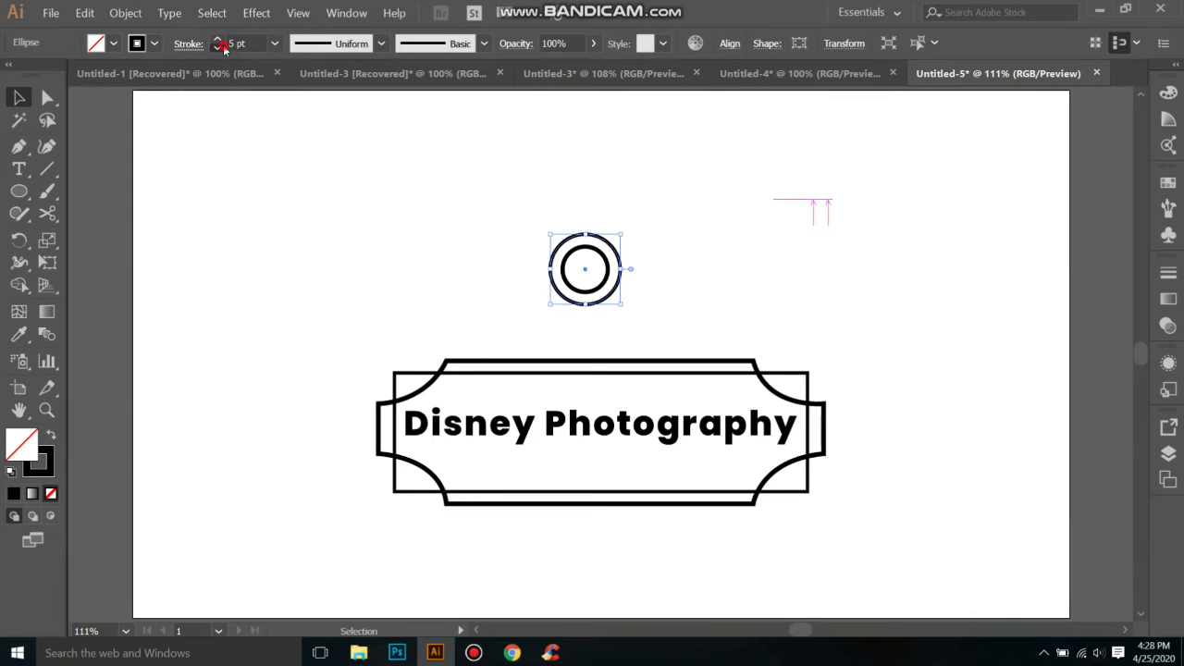
{"action": "left_click", "coordinate": [218, 48]}
{"action": "left_click", "coordinate": [219, 47]}
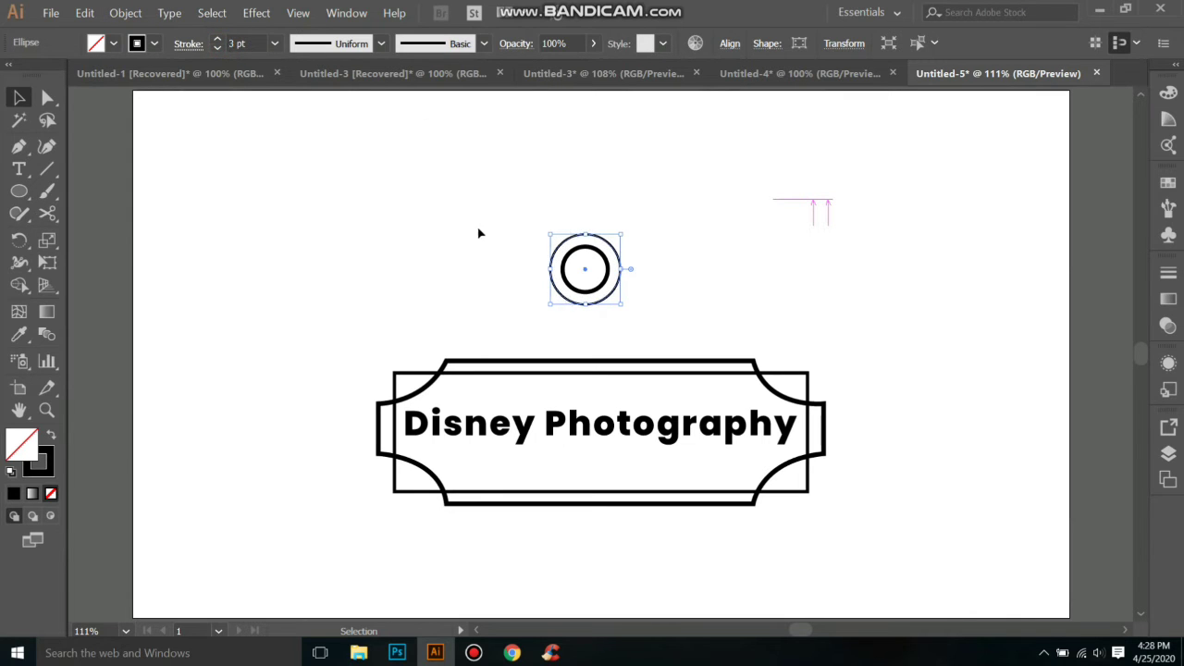
Step: Copy the outer ring again for another paste
{"action": "left_click", "coordinate": [84, 13]}
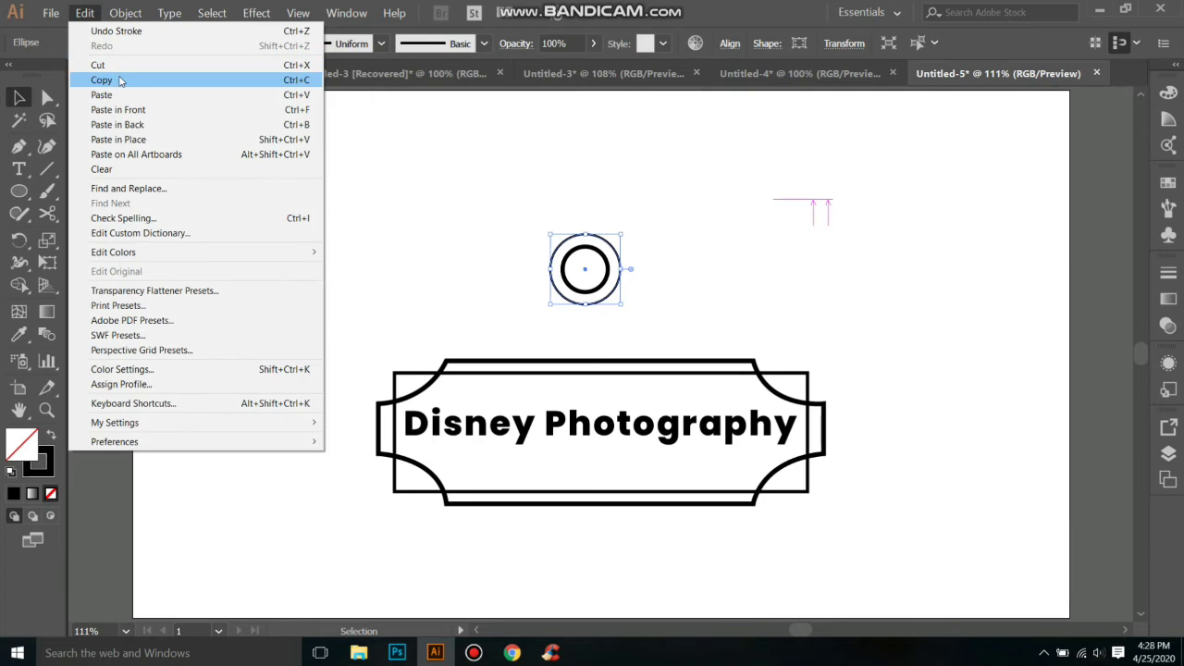
{"action": "left_click", "coordinate": [120, 81]}
{"action": "left_click", "coordinate": [84, 13]}
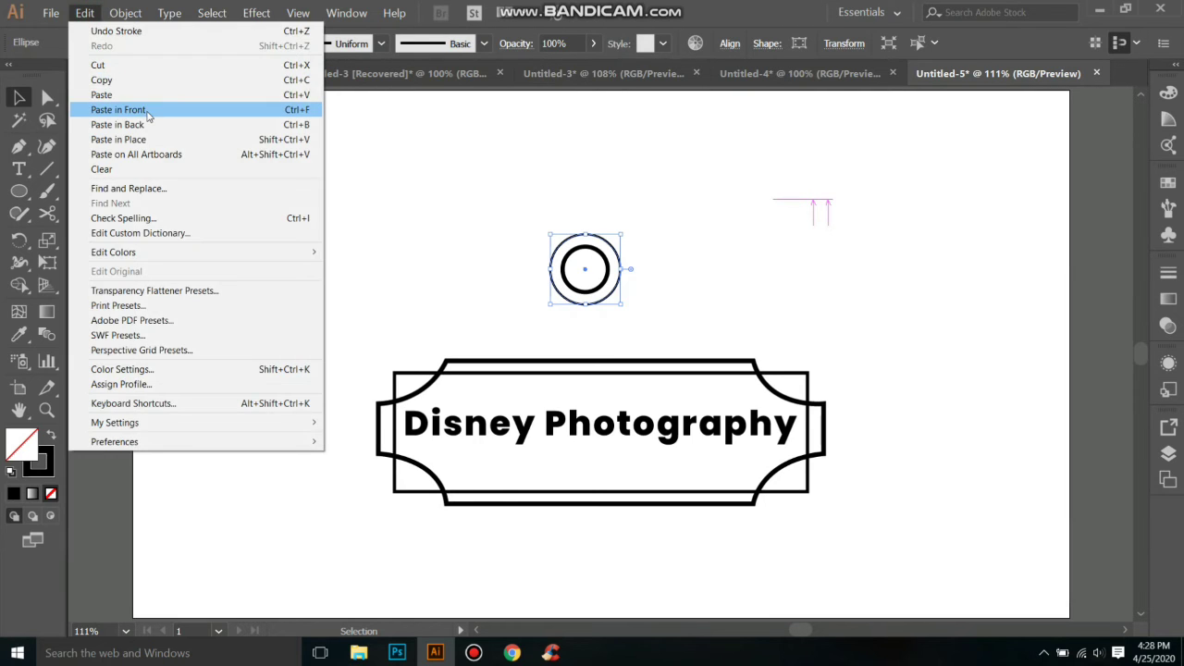
Step: Paste the ring in front, scale it to about 147 px, and set its stroke to 9 pt
{"action": "left_click", "coordinate": [118, 109]}
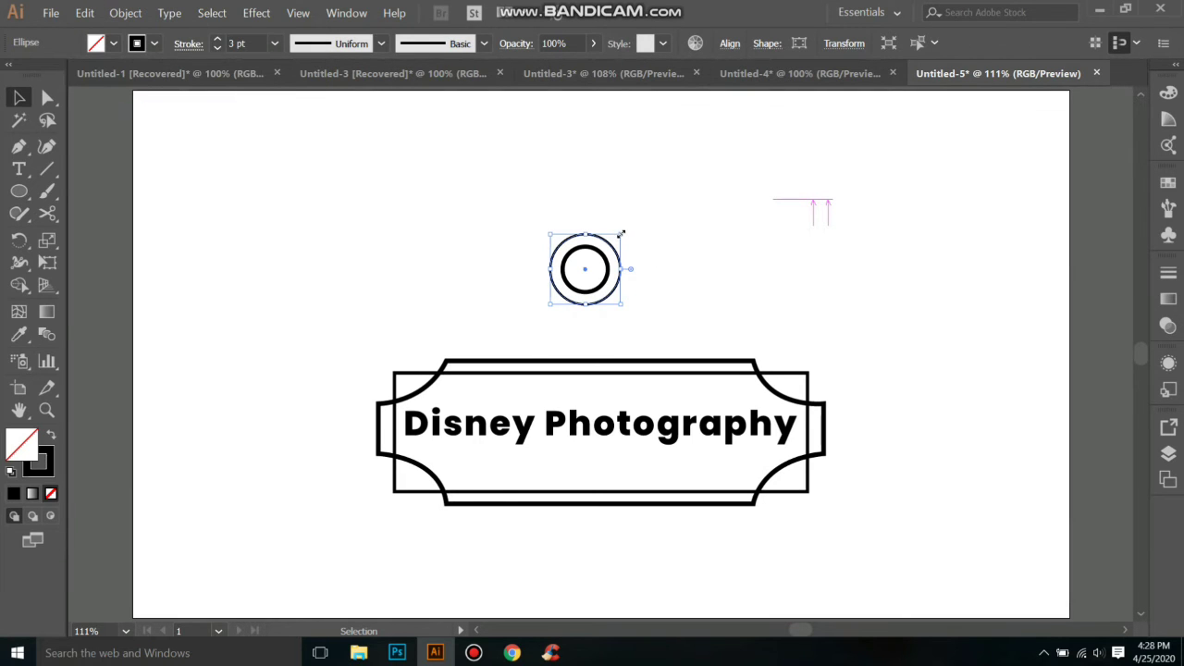
{"action": "left_click_drag", "start_coordinate": [621, 234], "coordinate": [636, 215]}
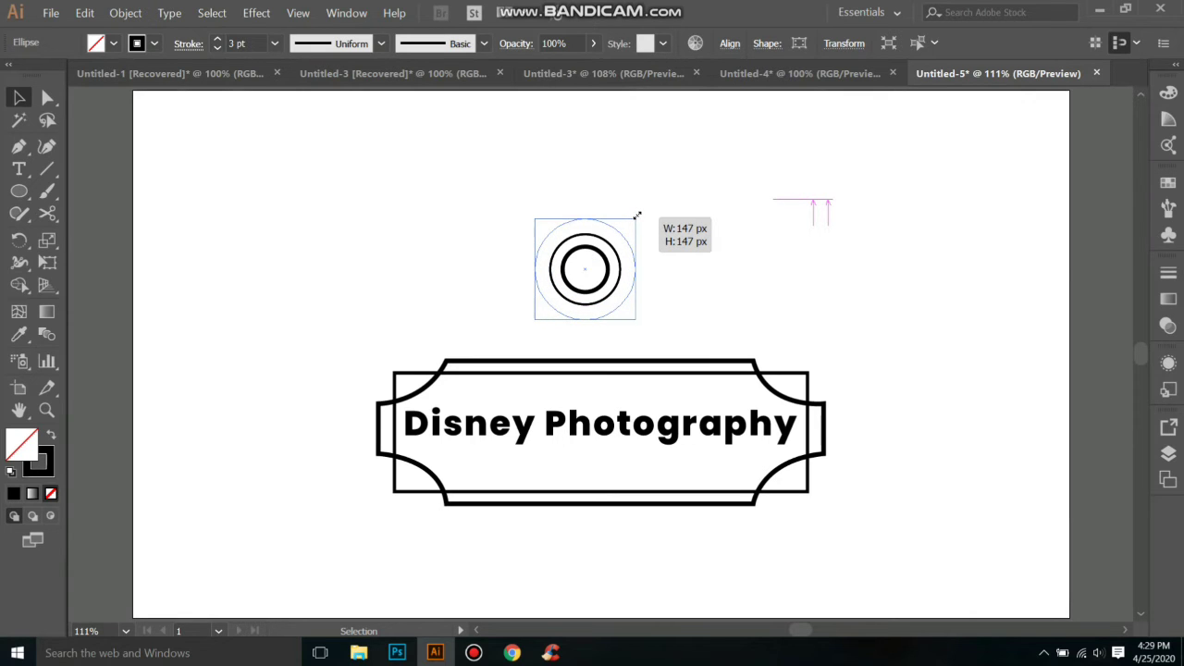
{"action": "left_click", "coordinate": [218, 40]}
{"action": "left_click", "coordinate": [217, 41]}
{"action": "left_click", "coordinate": [217, 40]}
{"action": "left_click", "coordinate": [217, 41]}
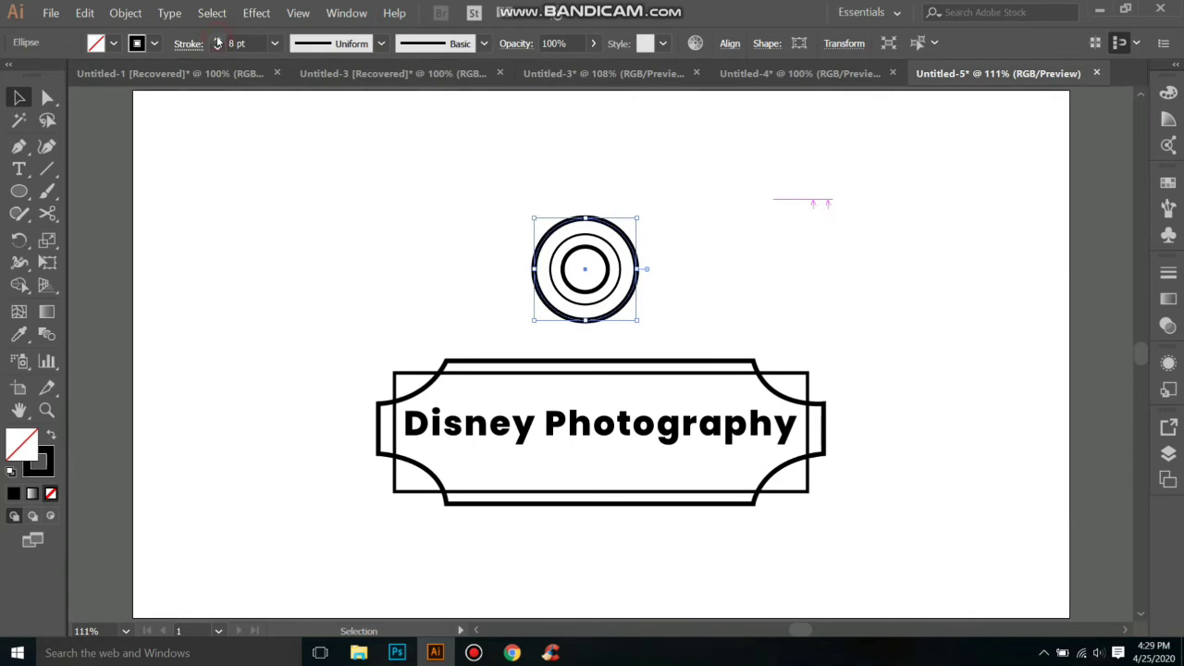
{"action": "left_click", "coordinate": [217, 41]}
{"action": "left_click", "coordinate": [315, 164]}
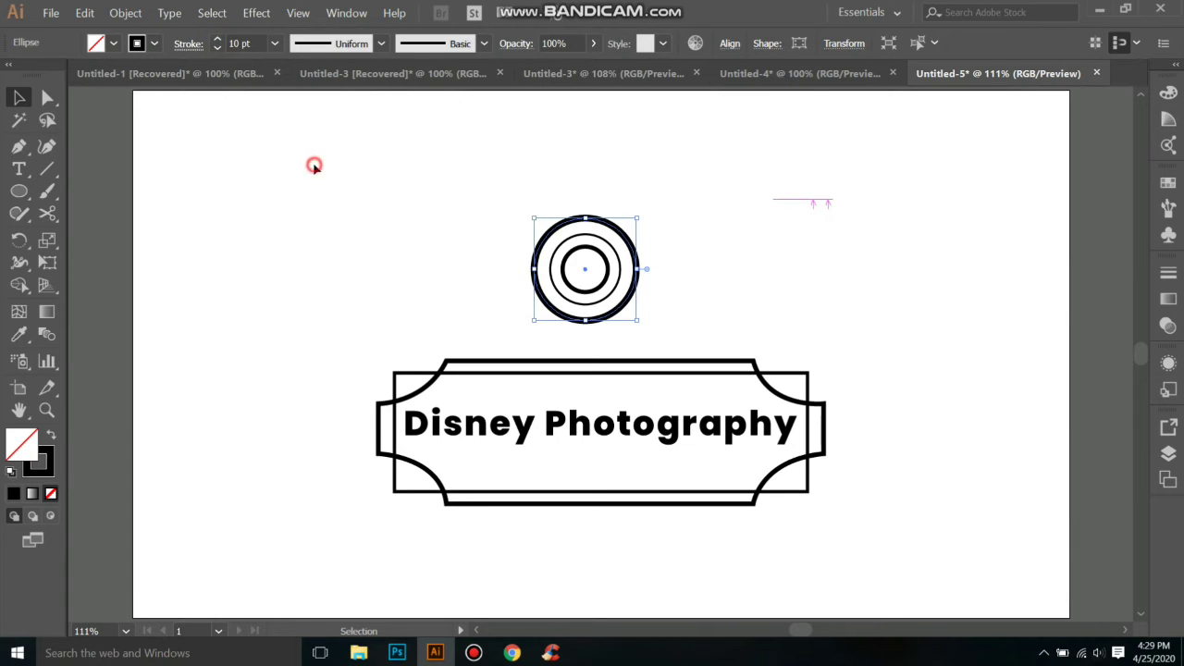
{"action": "left_click", "coordinate": [555, 312]}
{"action": "left_click", "coordinate": [216, 49]}
{"action": "left_click", "coordinate": [377, 229]}
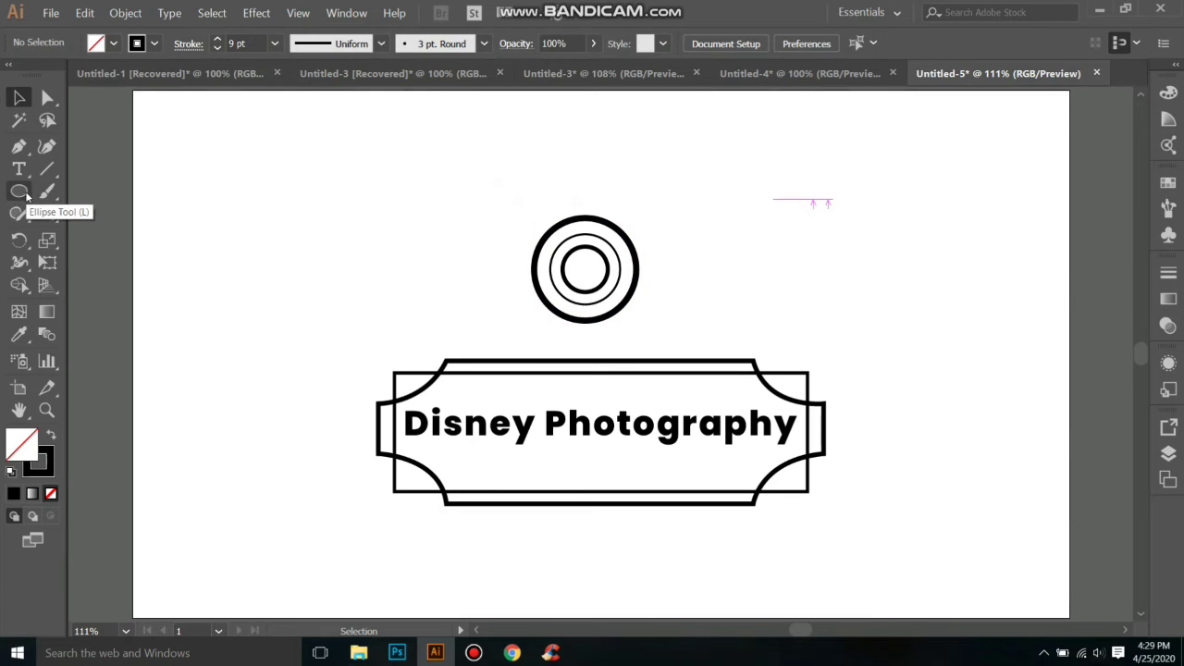
Step: Draw a 214 px outlined square around the lens rings, then show rulers and zoom to 200%
{"action": "left_click_drag", "start_coordinate": [26, 194], "coordinate": [159, 192]}
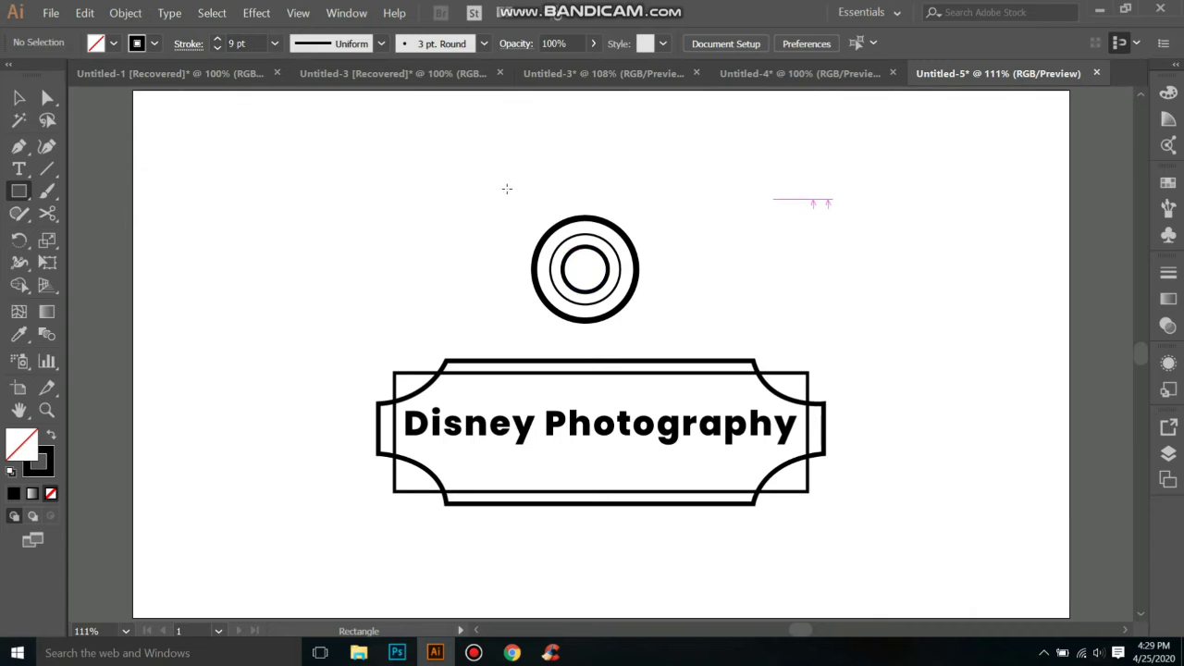
{"action": "left_click_drag", "start_coordinate": [507, 189], "coordinate": [651, 344]}
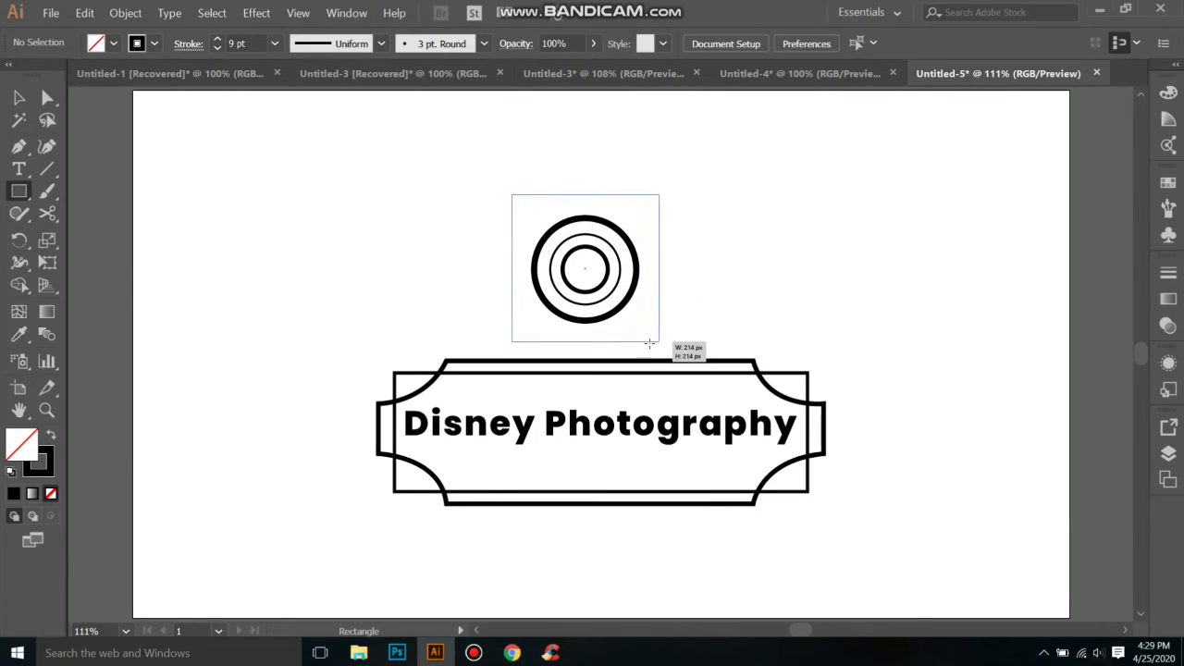
{"action": "left_click_drag", "start_coordinate": [650, 344], "coordinate": [649, 341]}
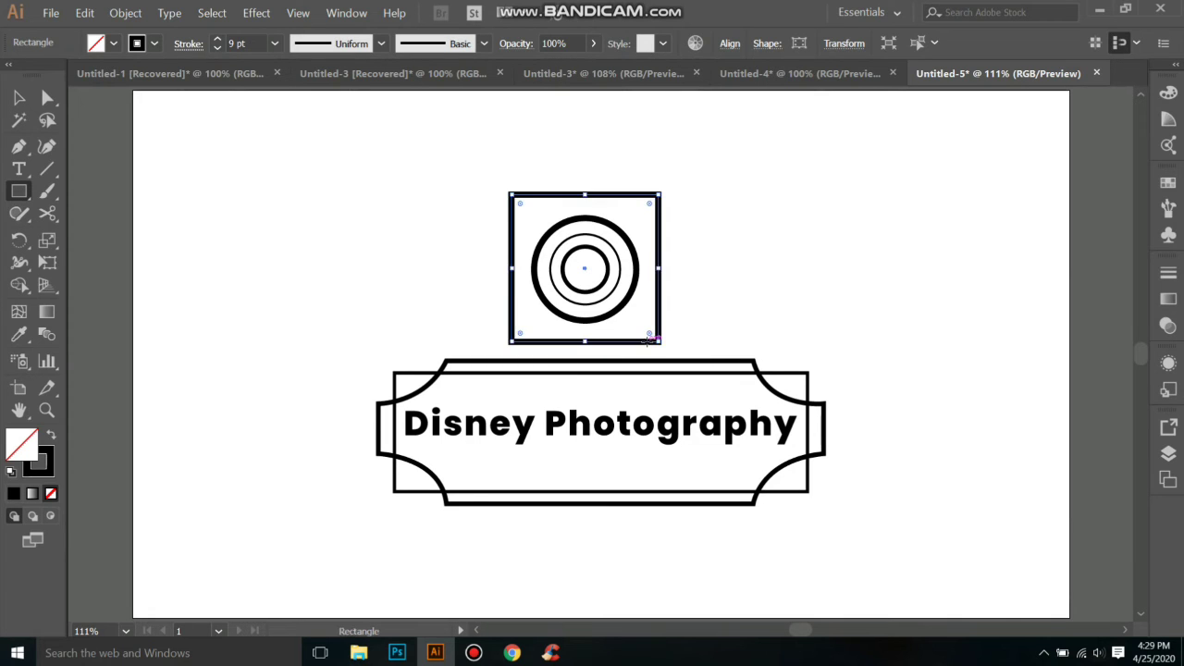
{"action": "left_click", "coordinate": [18, 97]}
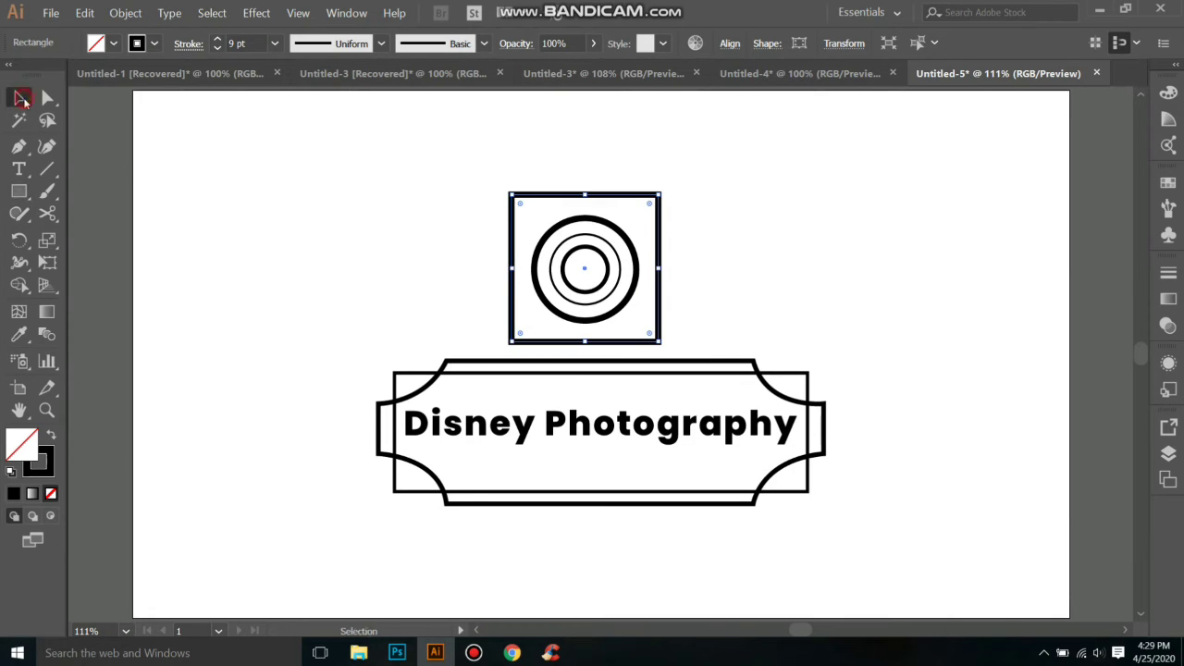
{"action": "left_click", "coordinate": [391, 284]}
{"action": "left_click", "coordinate": [571, 288]}
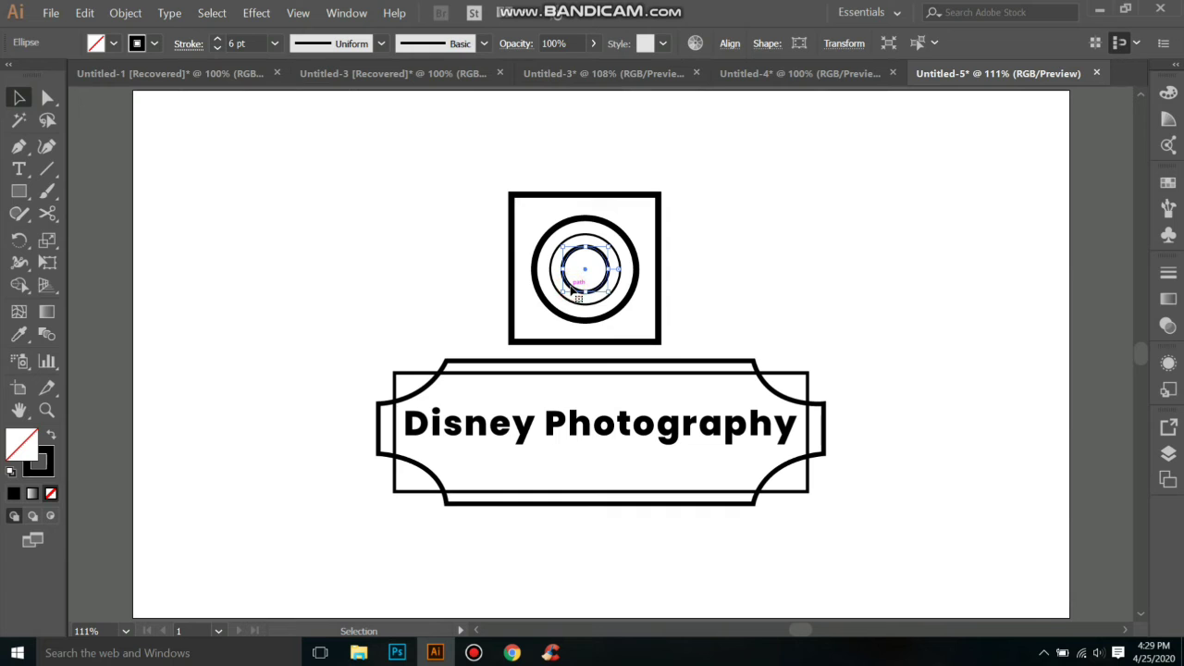
{"action": "key", "text": "ctrl+r"}
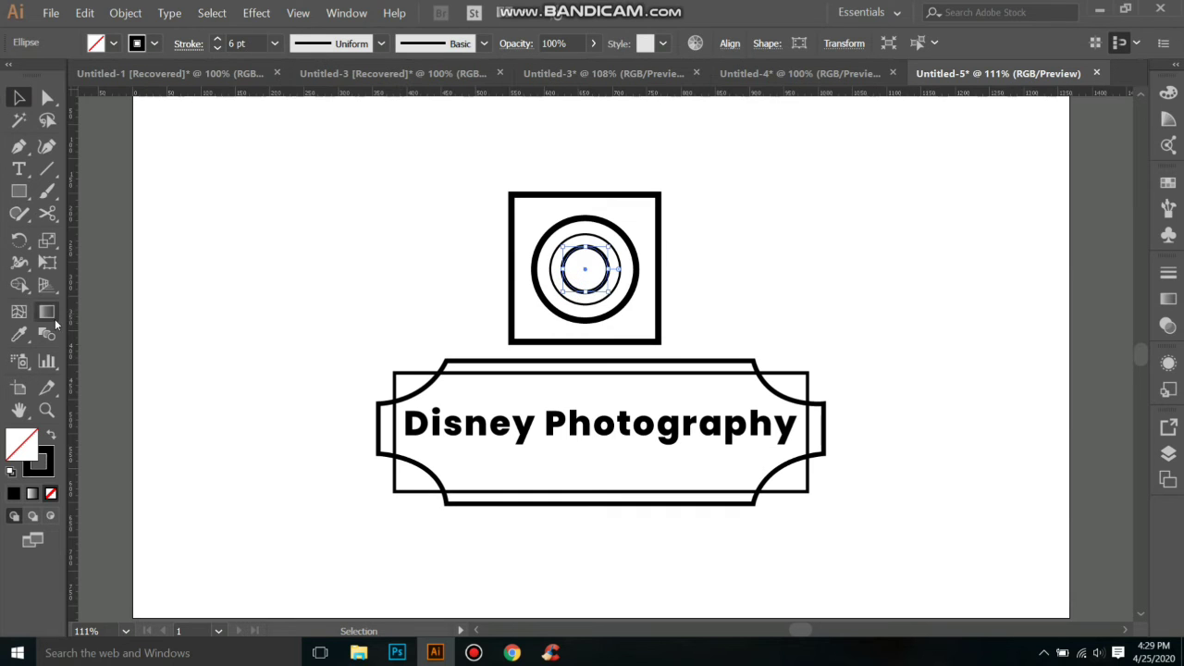
{"action": "key", "text": "ctrl+equal"}
{"action": "key", "text": "ctrl+equal"}
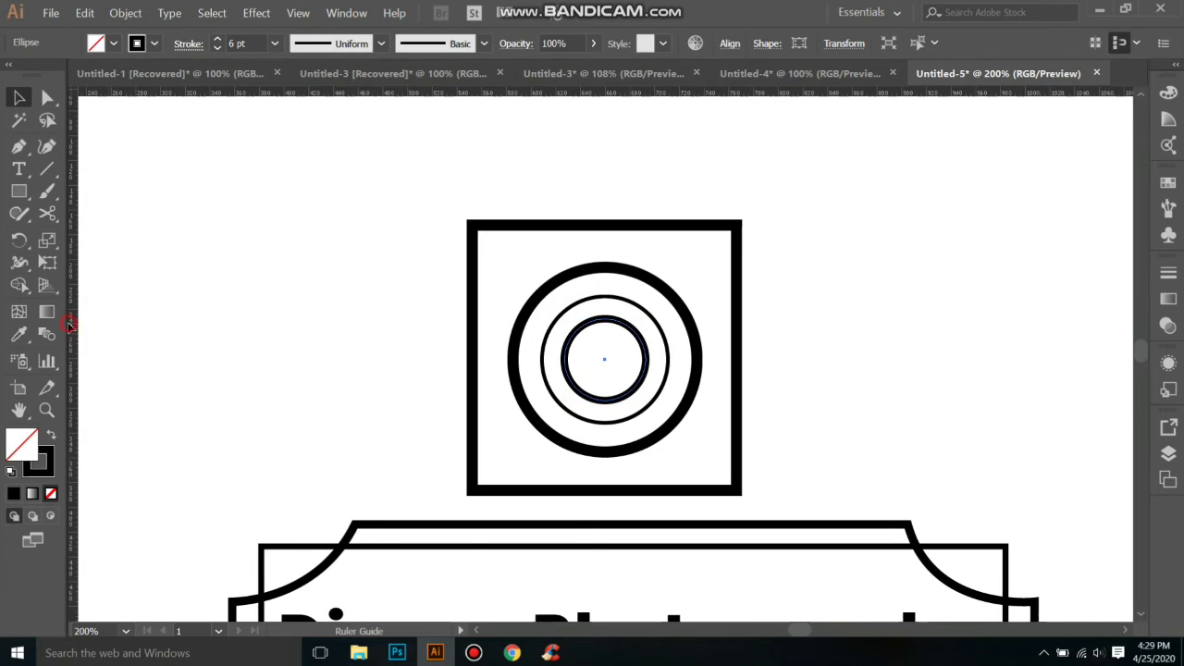
Step: Drag vertical and horizontal guides to the lens centre and nudge the square into alignment
{"action": "left_click_drag", "start_coordinate": [71, 329], "coordinate": [603, 442]}
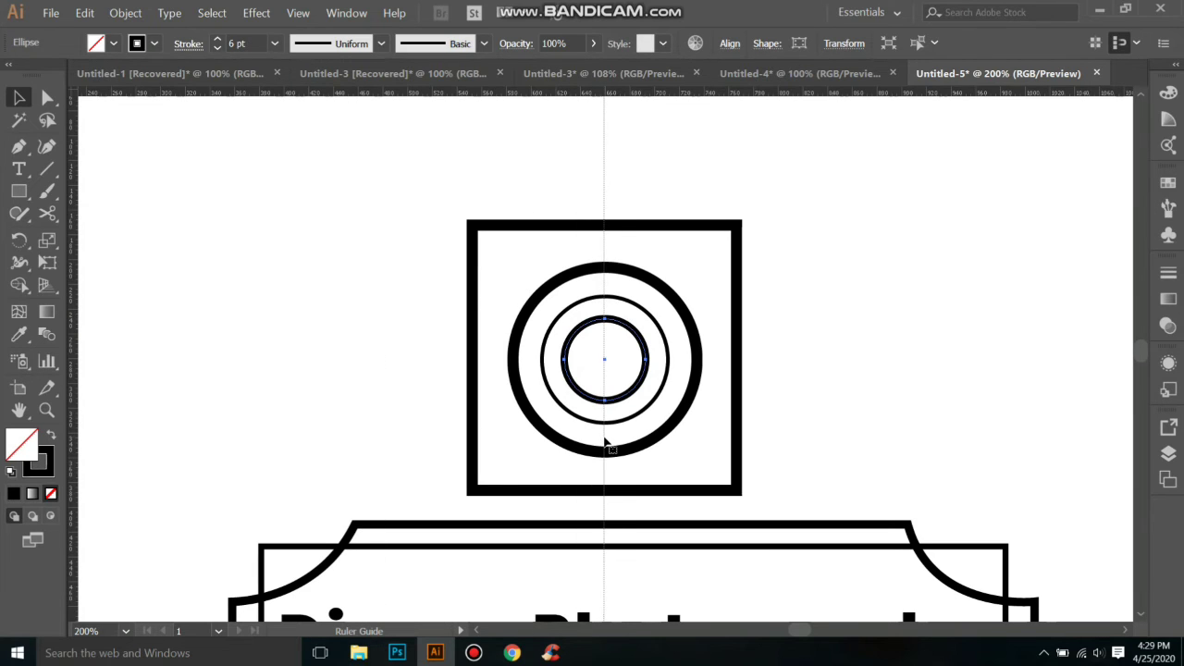
{"action": "left_click_drag", "start_coordinate": [669, 93], "coordinate": [652, 359]}
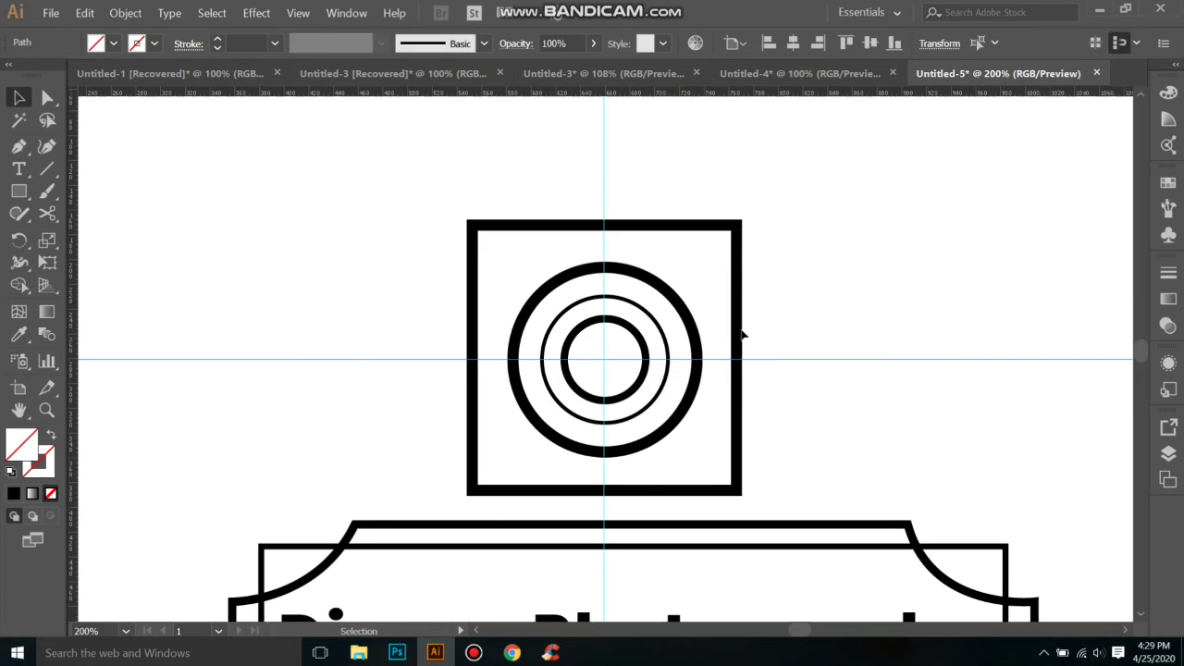
{"action": "left_click", "coordinate": [740, 333]}
{"action": "key", "text": "Down"}
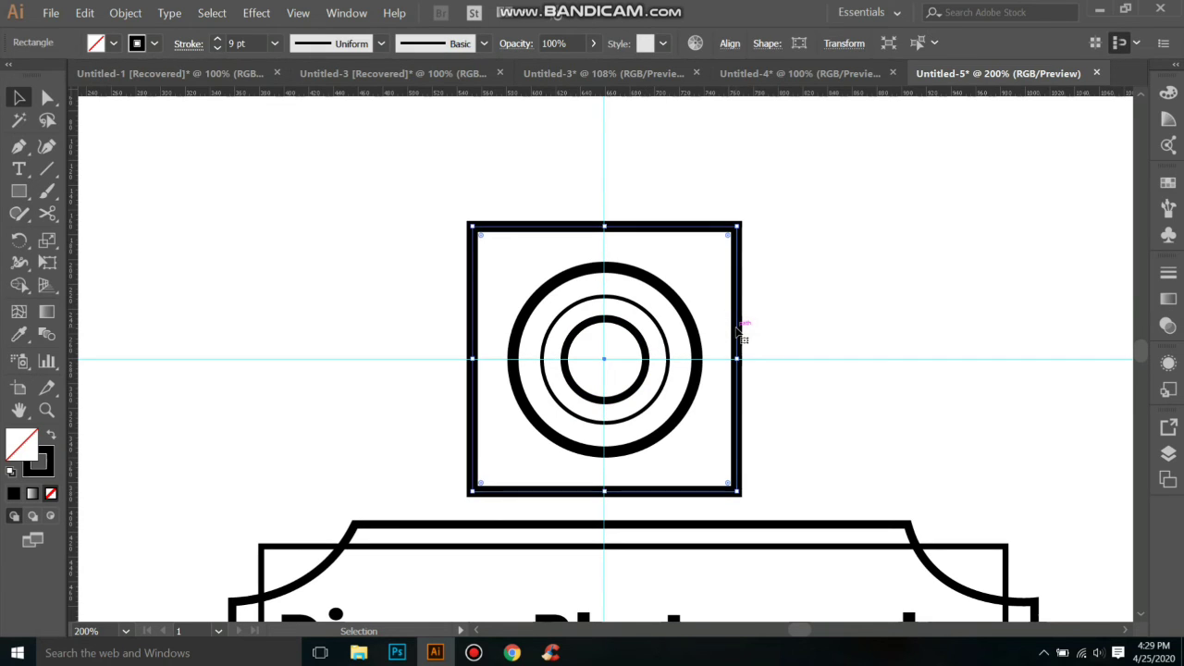
{"action": "key", "text": "Right"}
{"action": "key", "text": "Left"}
{"action": "left_click", "coordinate": [848, 256]}
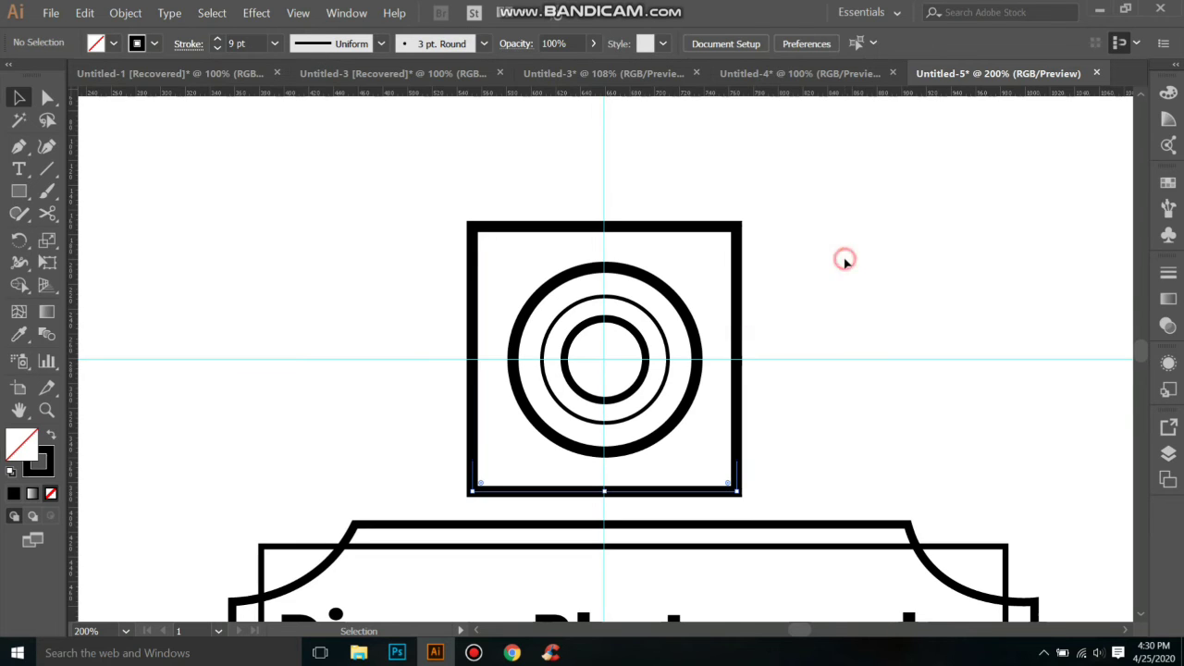
{"action": "left_click", "coordinate": [739, 326]}
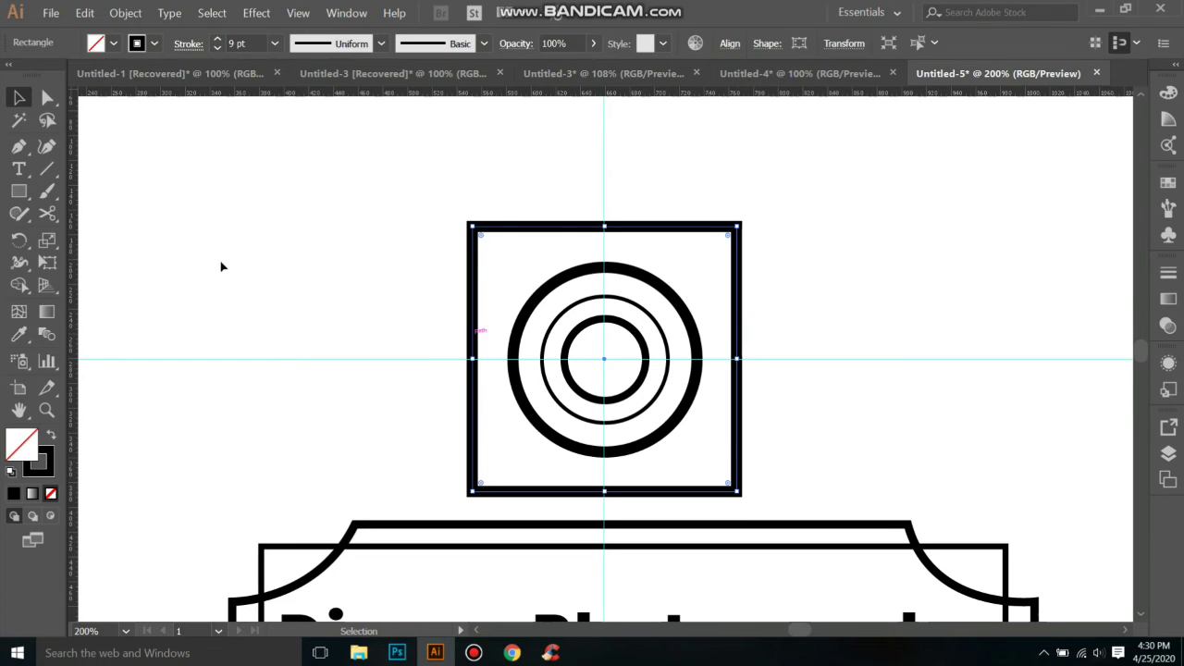
{"action": "left_click", "coordinate": [47, 214]}
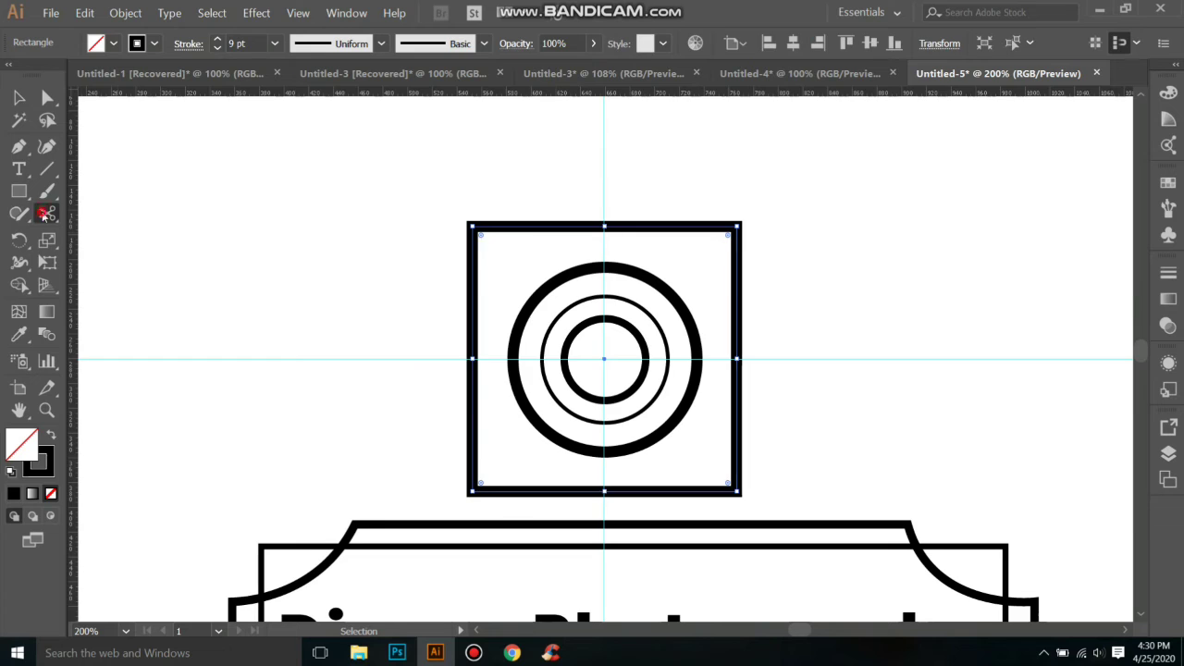
Step: Cut the square's outline at two points along each of its four sides
{"action": "left_click", "coordinate": [472, 296]}
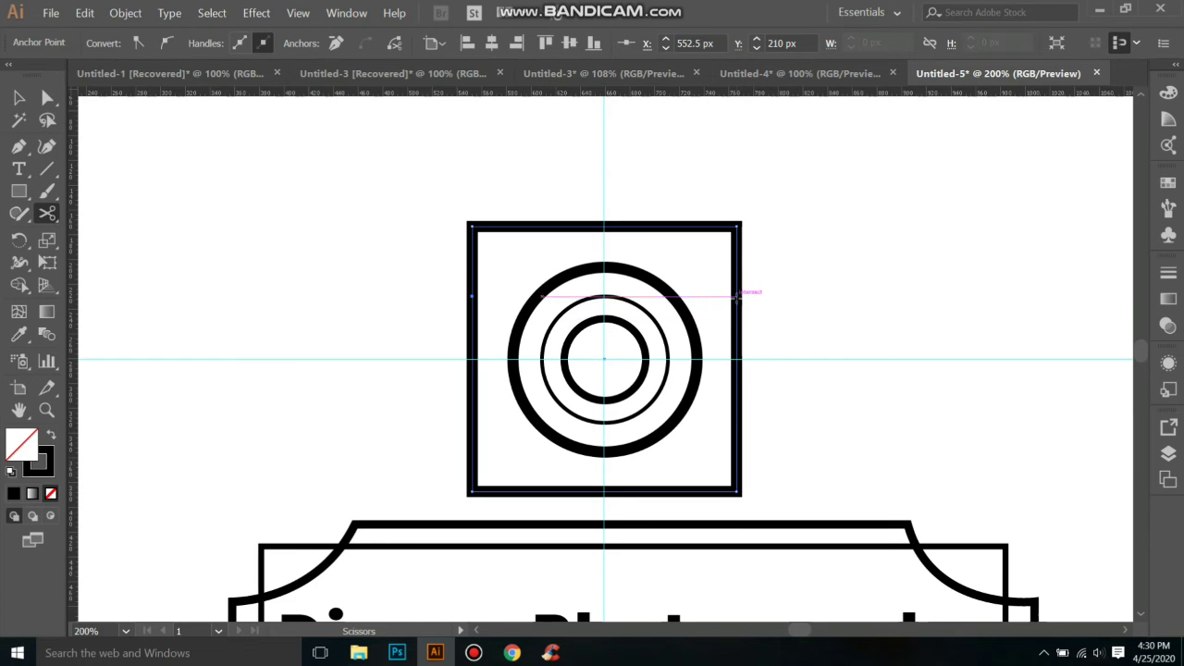
{"action": "left_click", "coordinate": [737, 296]}
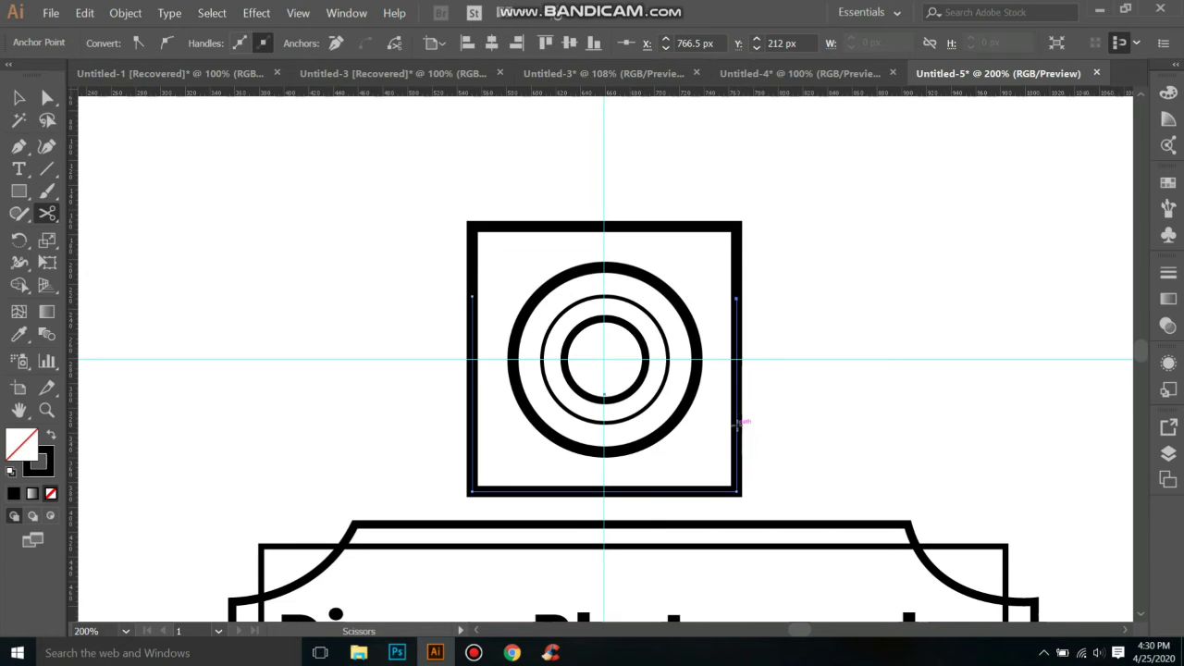
{"action": "left_click", "coordinate": [737, 421]}
{"action": "left_click", "coordinate": [474, 424]}
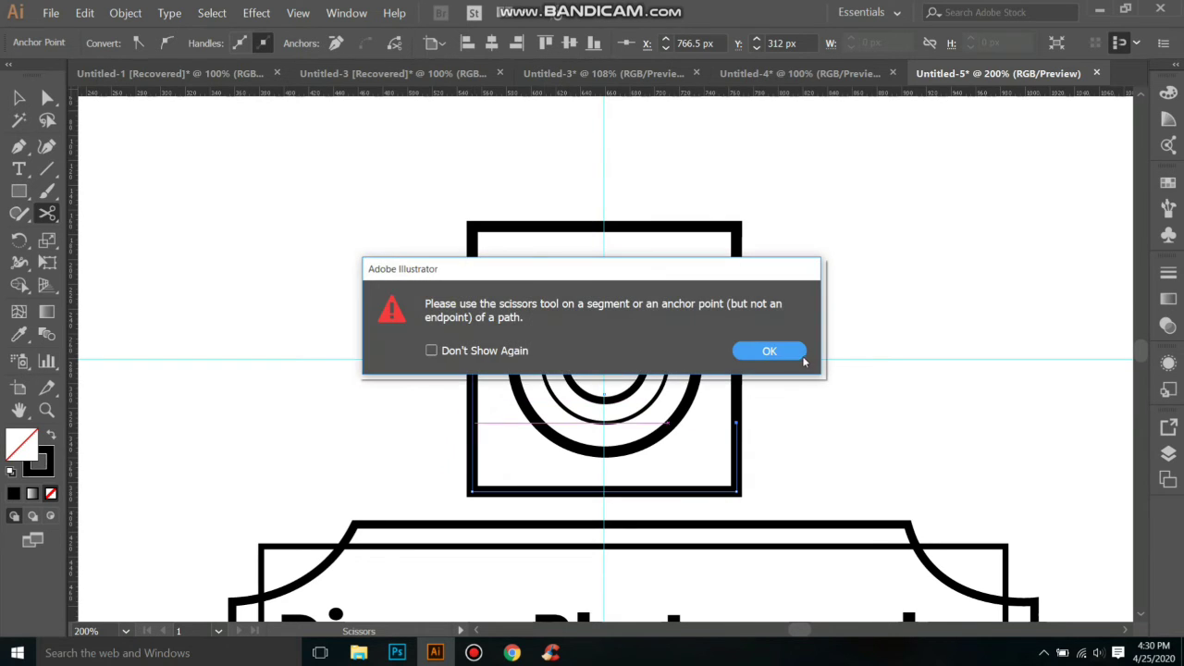
{"action": "left_click", "coordinate": [769, 352]}
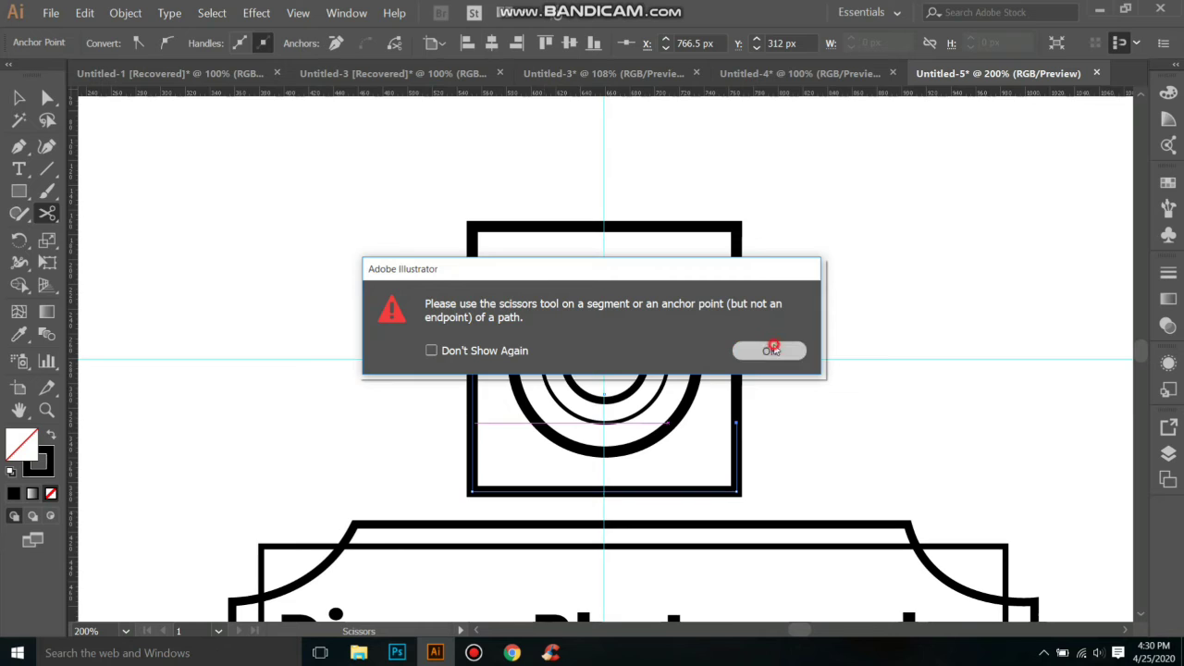
{"action": "left_click", "coordinate": [472, 422]}
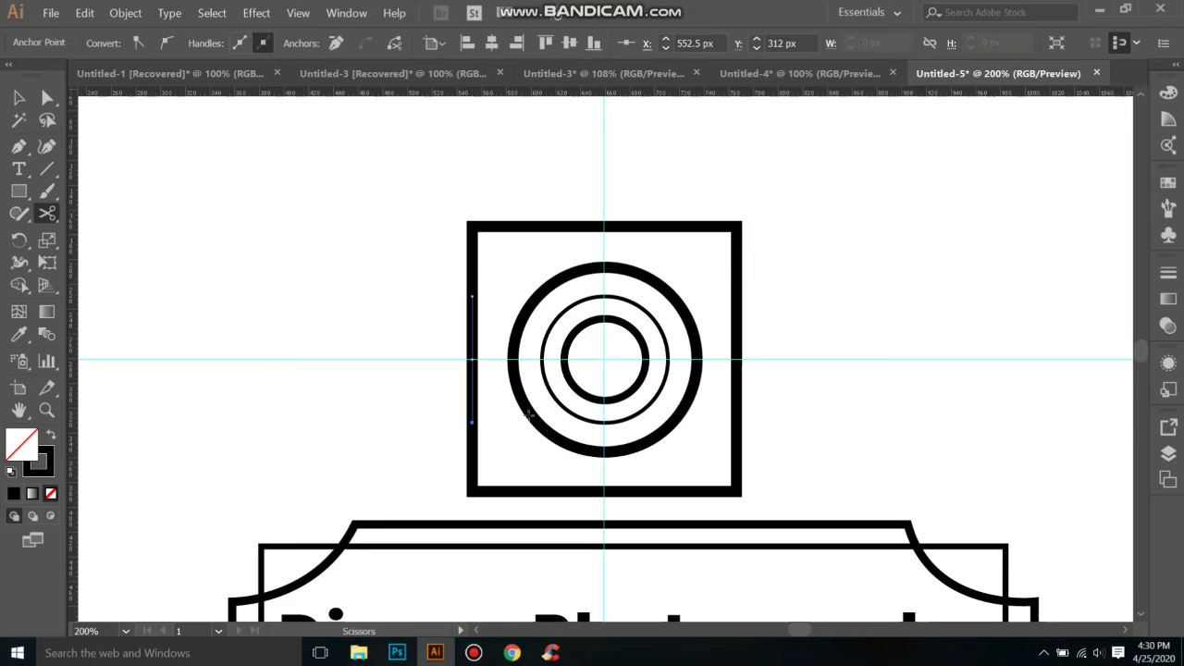
{"action": "left_click", "coordinate": [541, 490]}
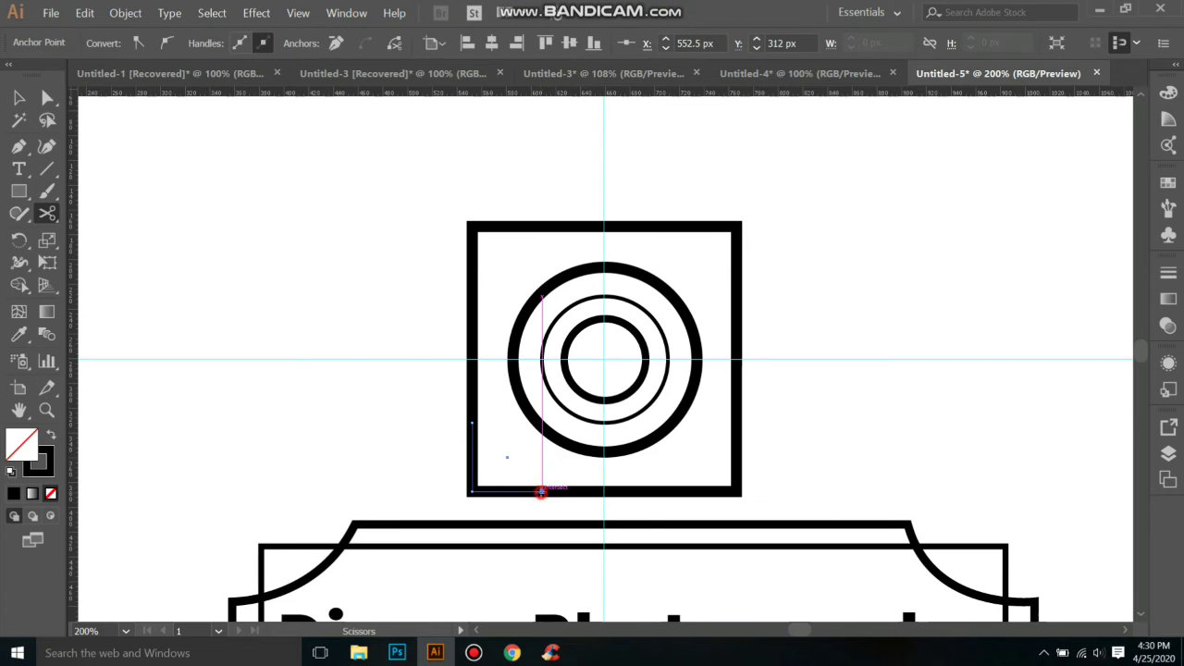
{"action": "left_click", "coordinate": [666, 490]}
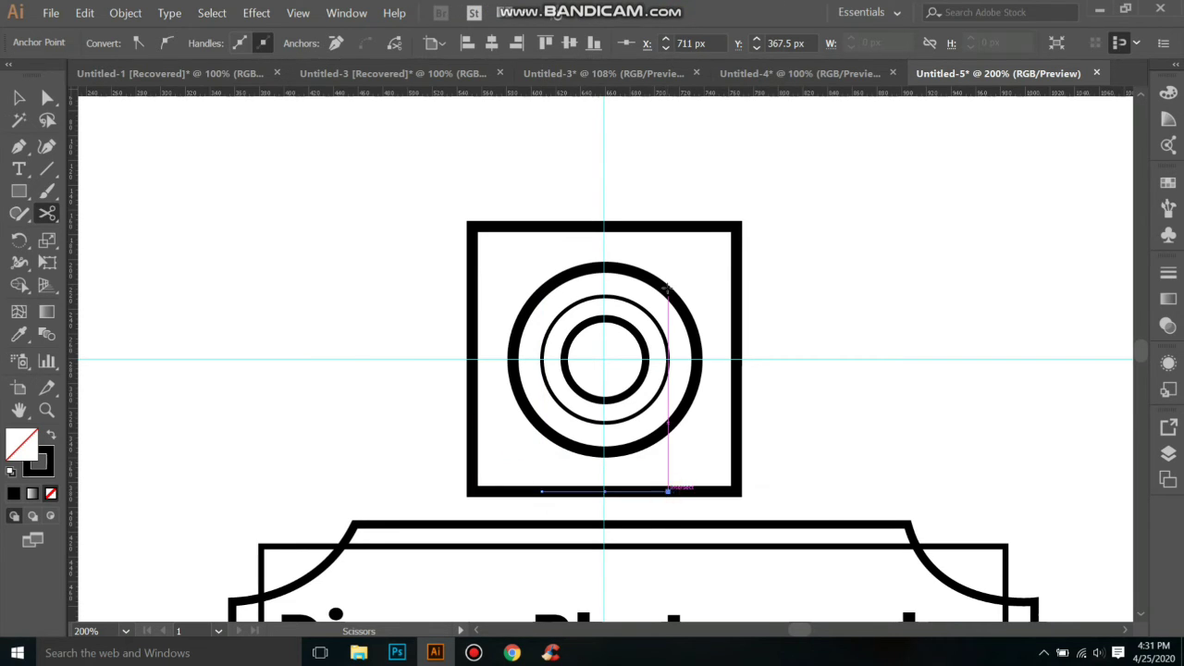
{"action": "left_click", "coordinate": [666, 226]}
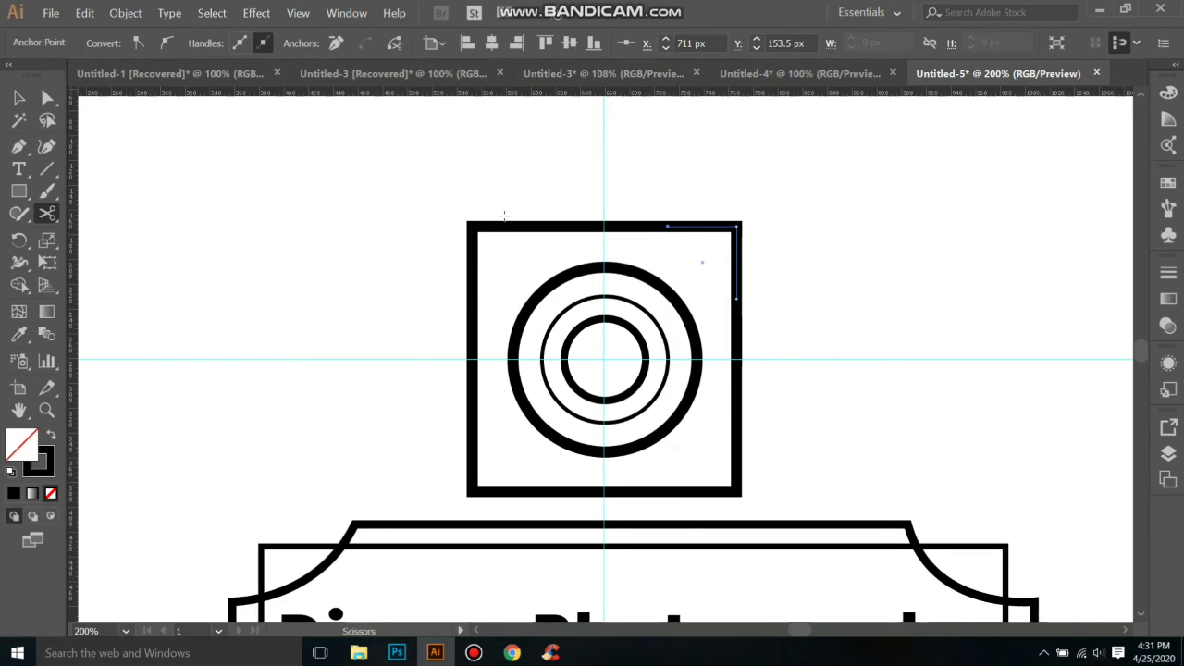
{"action": "left_click", "coordinate": [556, 225]}
{"action": "left_click", "coordinate": [542, 225]}
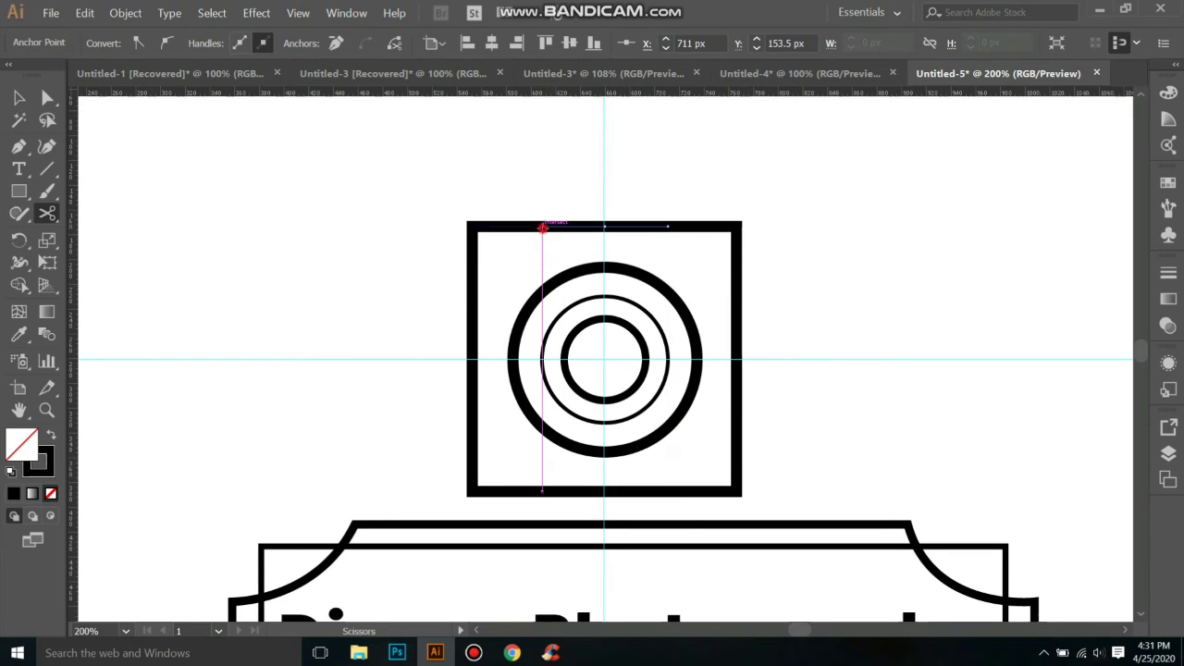
Step: Delete the middle piece of each side, leaving four corner brackets
{"action": "left_click", "coordinate": [19, 96]}
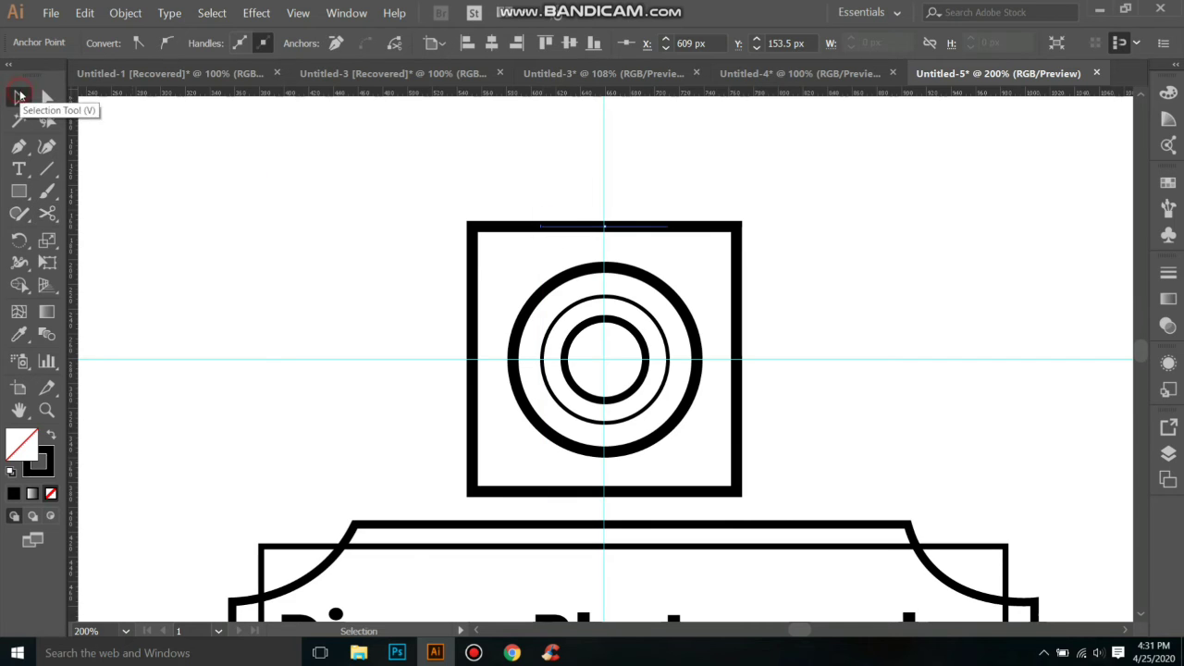
{"action": "left_click", "coordinate": [343, 265]}
{"action": "left_click", "coordinate": [472, 239]}
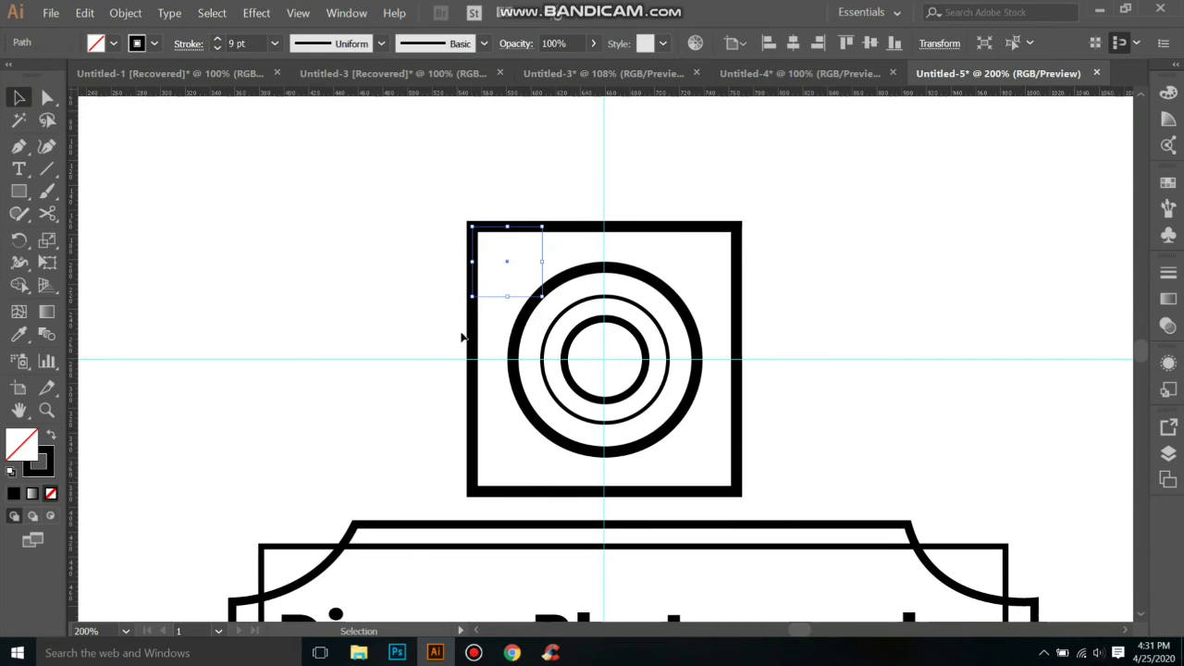
{"action": "key", "text": "Delete"}
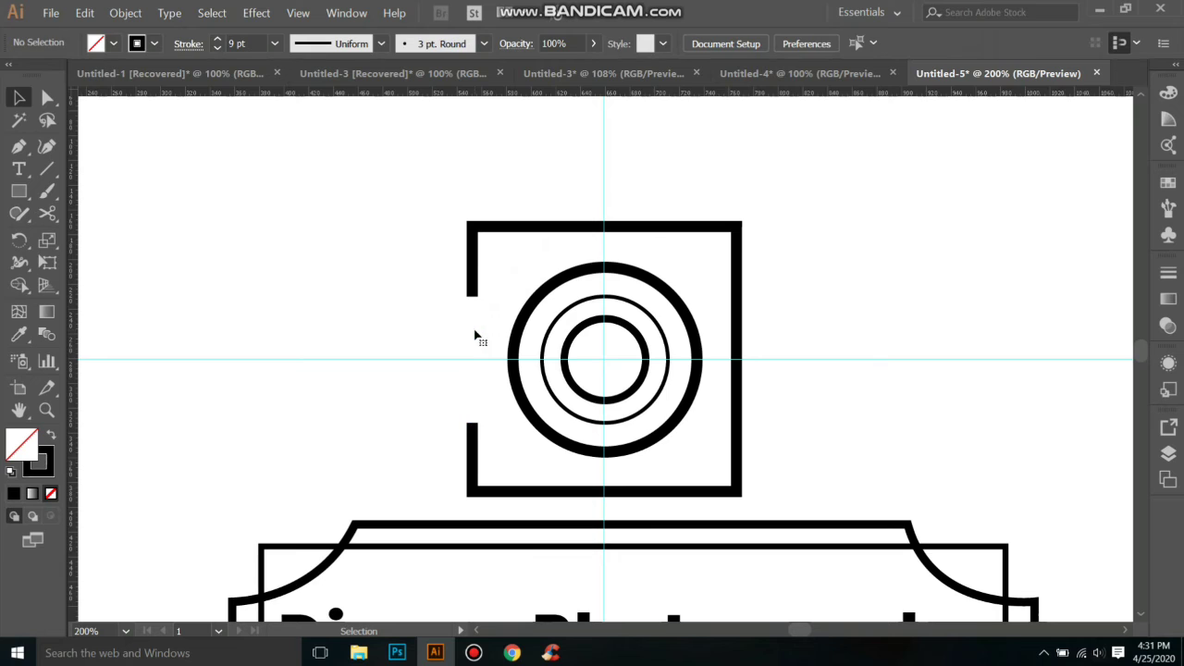
{"action": "left_click", "coordinate": [639, 226]}
{"action": "key", "text": "Delete"}
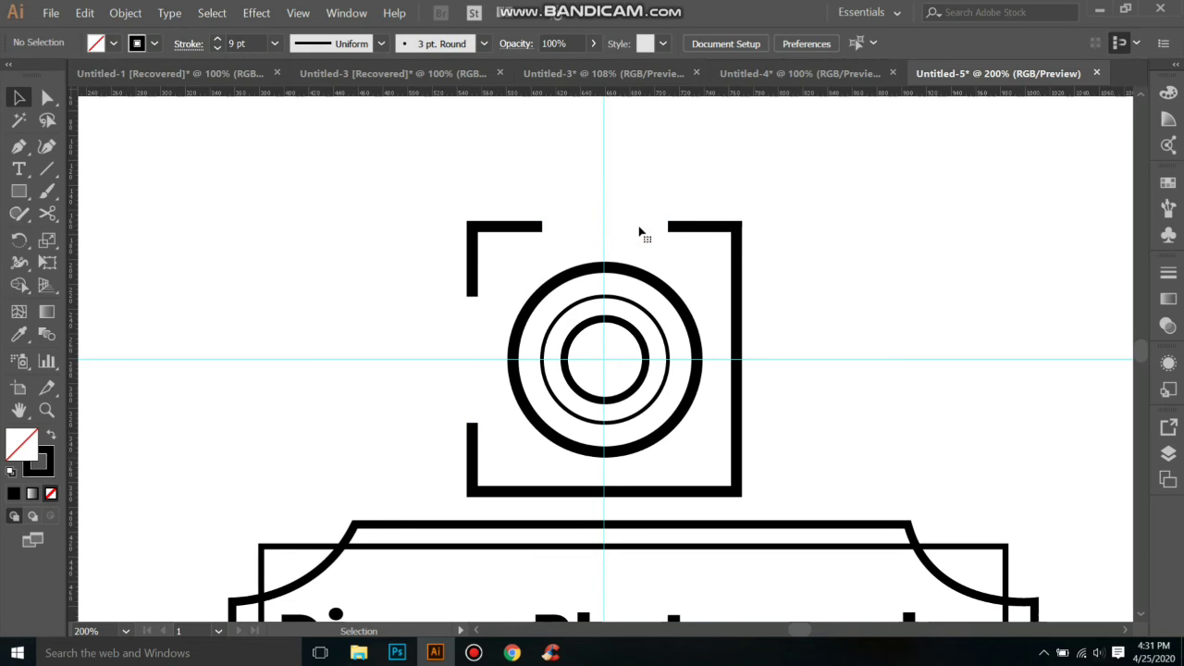
{"action": "left_click", "coordinate": [739, 370]}
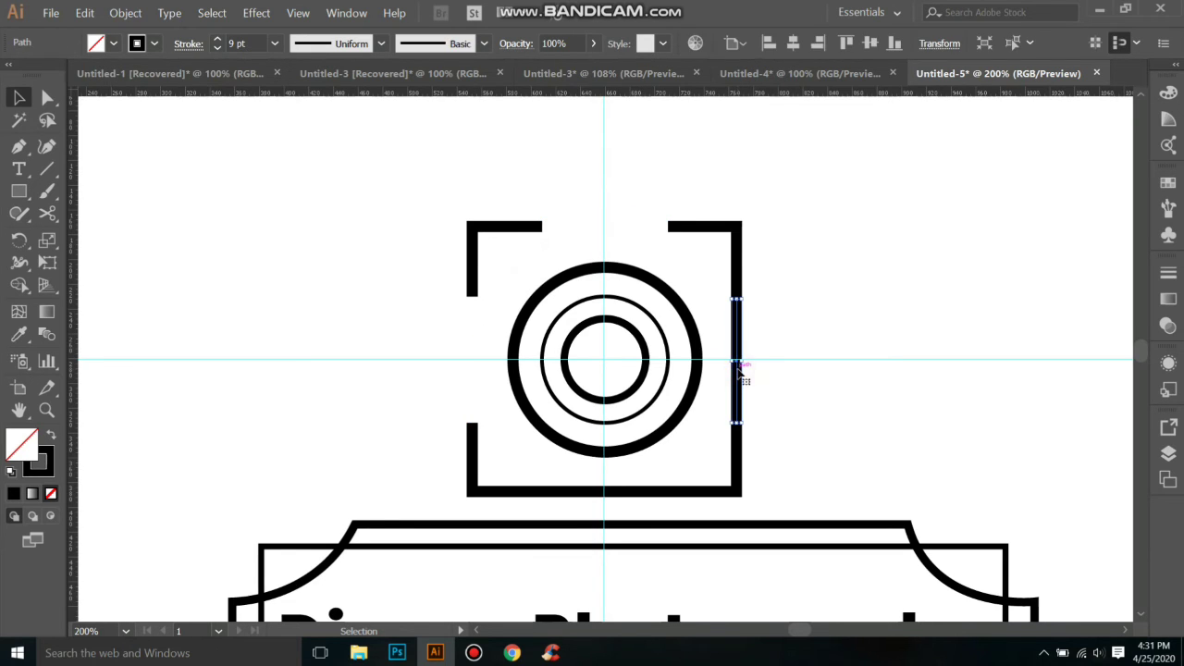
{"action": "key", "text": "Delete"}
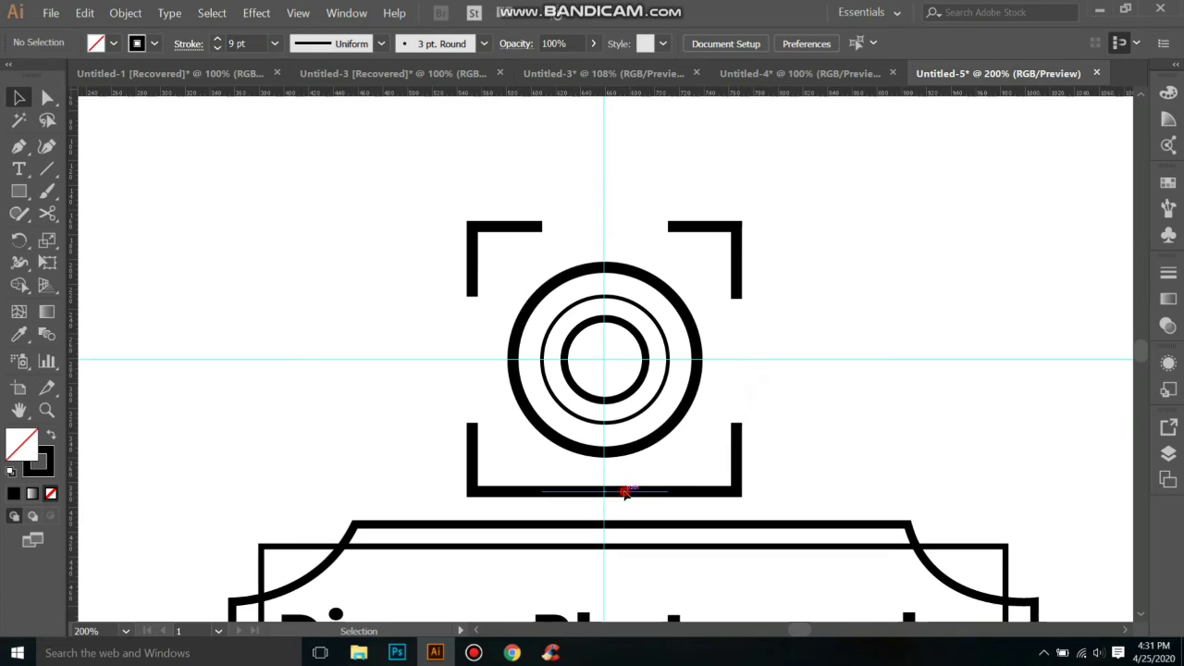
{"action": "left_click", "coordinate": [624, 491]}
{"action": "key", "text": "Delete"}
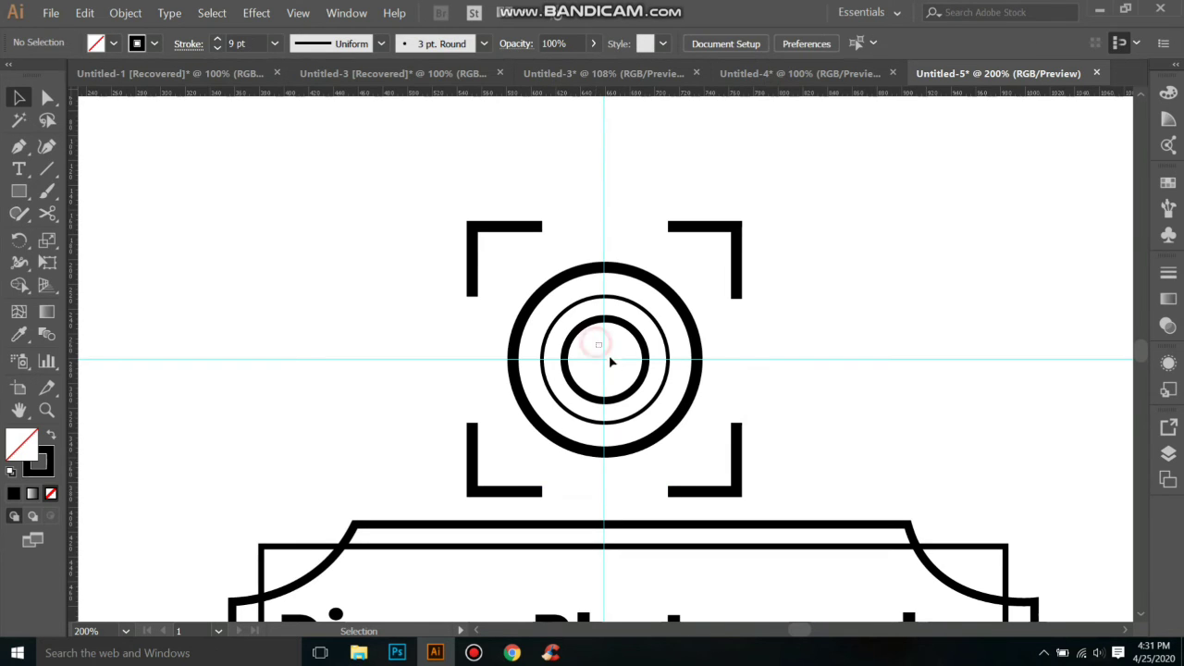
Step: Delete the horizontal and vertical guides, restoring the accidentally deleted lens circles
{"action": "left_click", "coordinate": [620, 373]}
{"action": "key", "text": "Delete"}
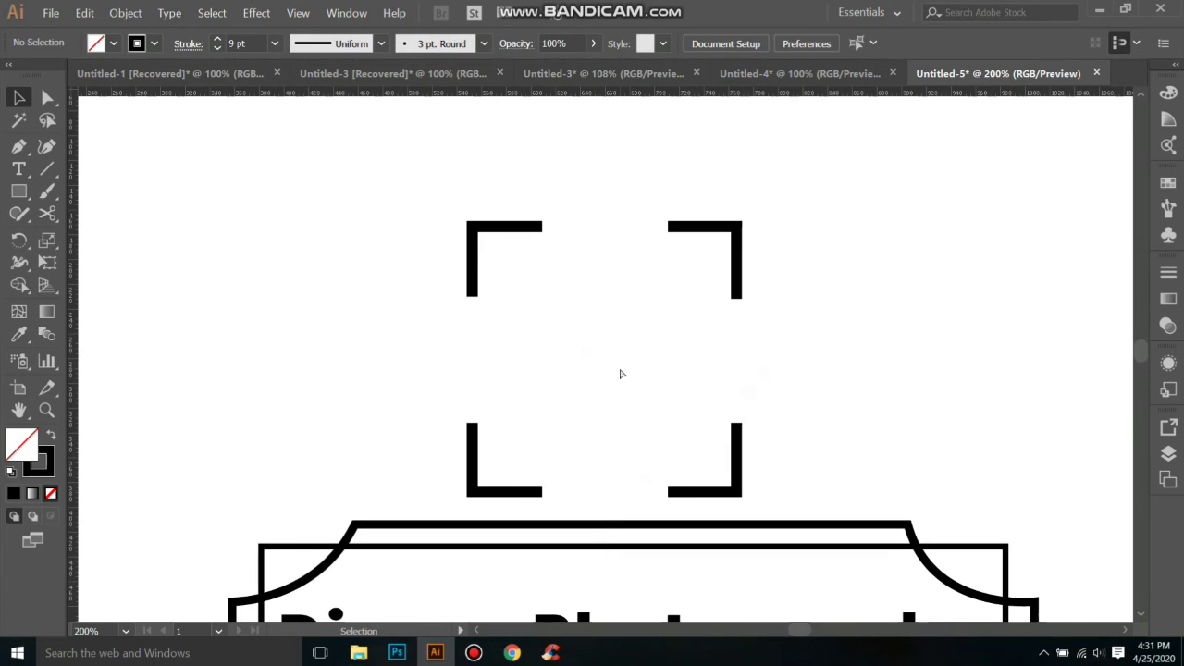
{"action": "key", "text": "ctrl+z"}
{"action": "left_click", "coordinate": [660, 343]}
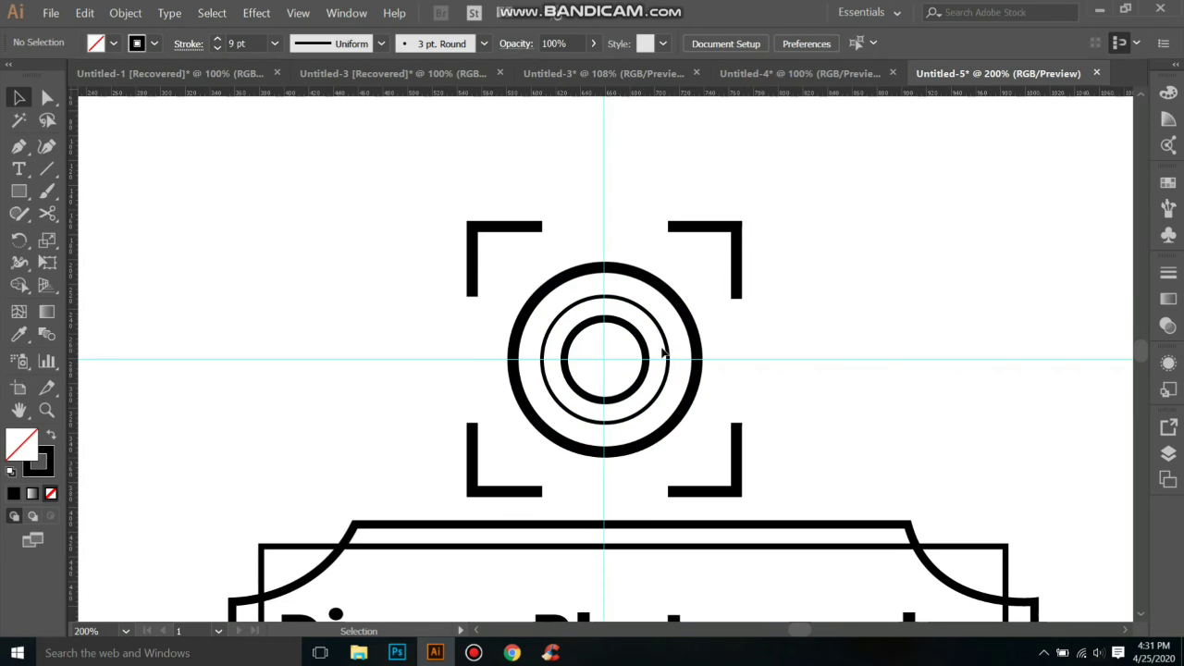
{"action": "left_click", "coordinate": [647, 356]}
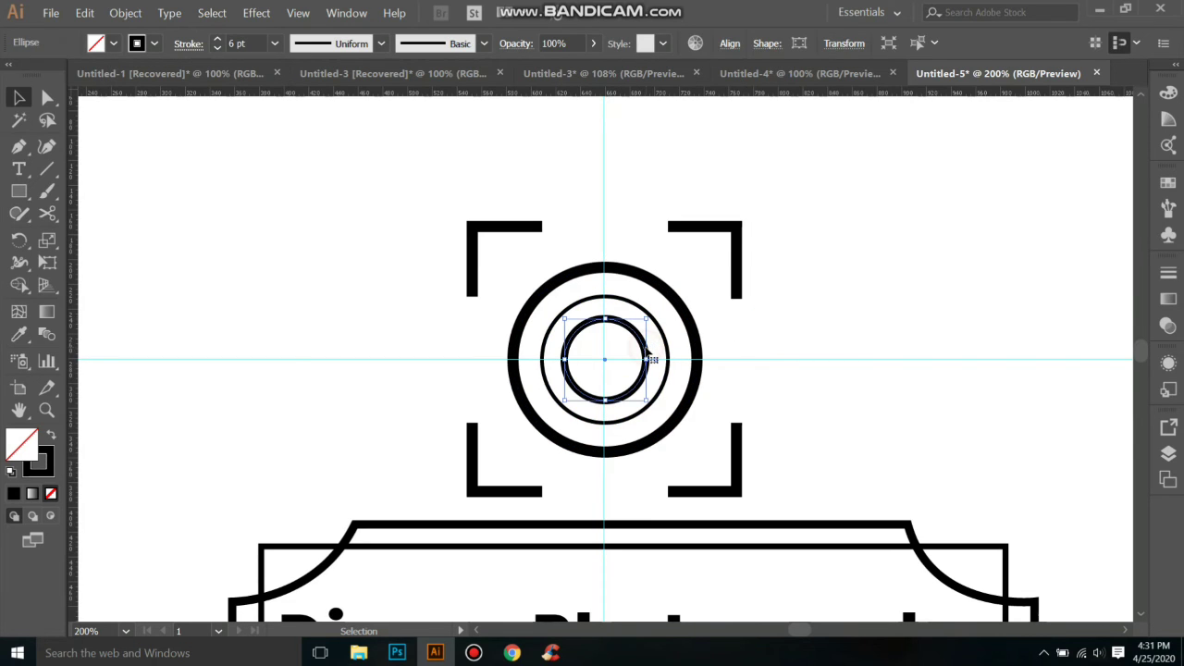
{"action": "left_click", "coordinate": [755, 326]}
{"action": "left_click", "coordinate": [793, 359]}
{"action": "key", "text": "Delete"}
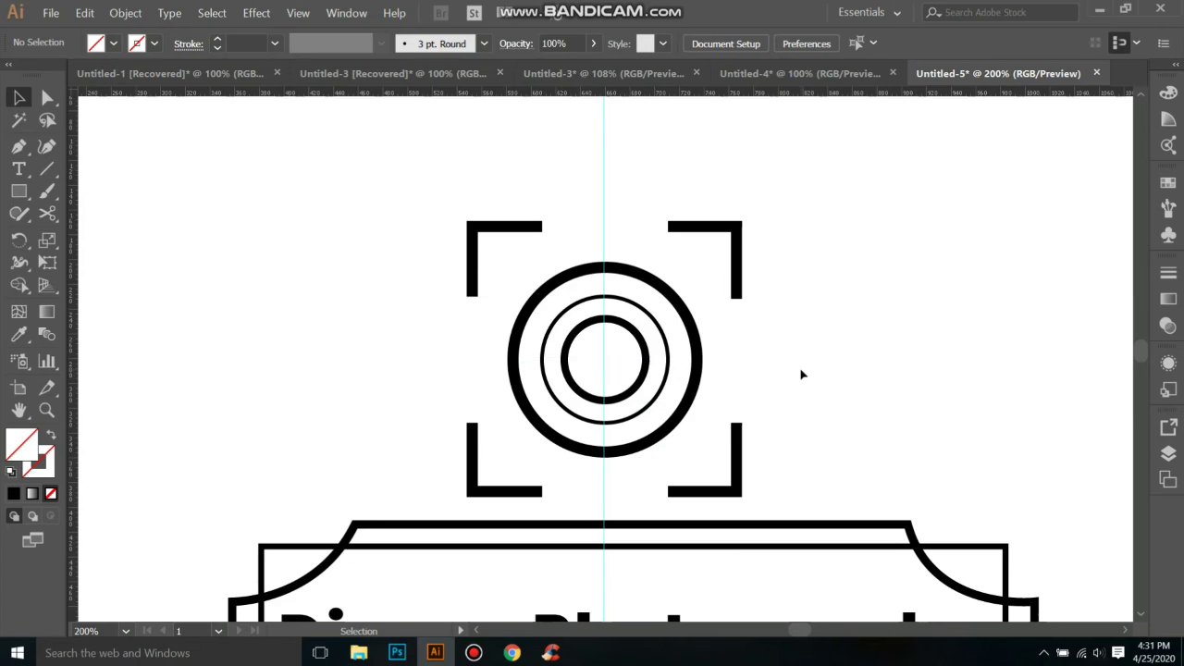
{"action": "left_click", "coordinate": [599, 135]}
{"action": "key", "text": "Delete"}
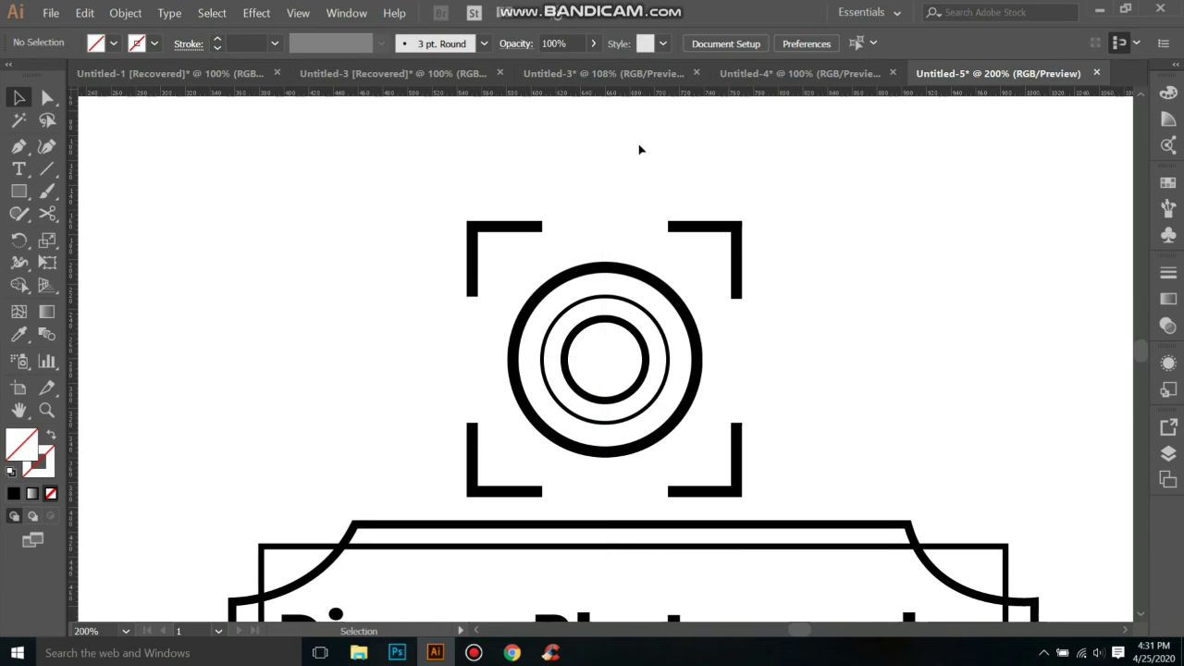
Step: Group the four corner brackets and scale the group inward around the lens
{"action": "left_click", "coordinate": [533, 229]}
{"action": "left_click", "coordinate": [710, 227], "text": "shift"}
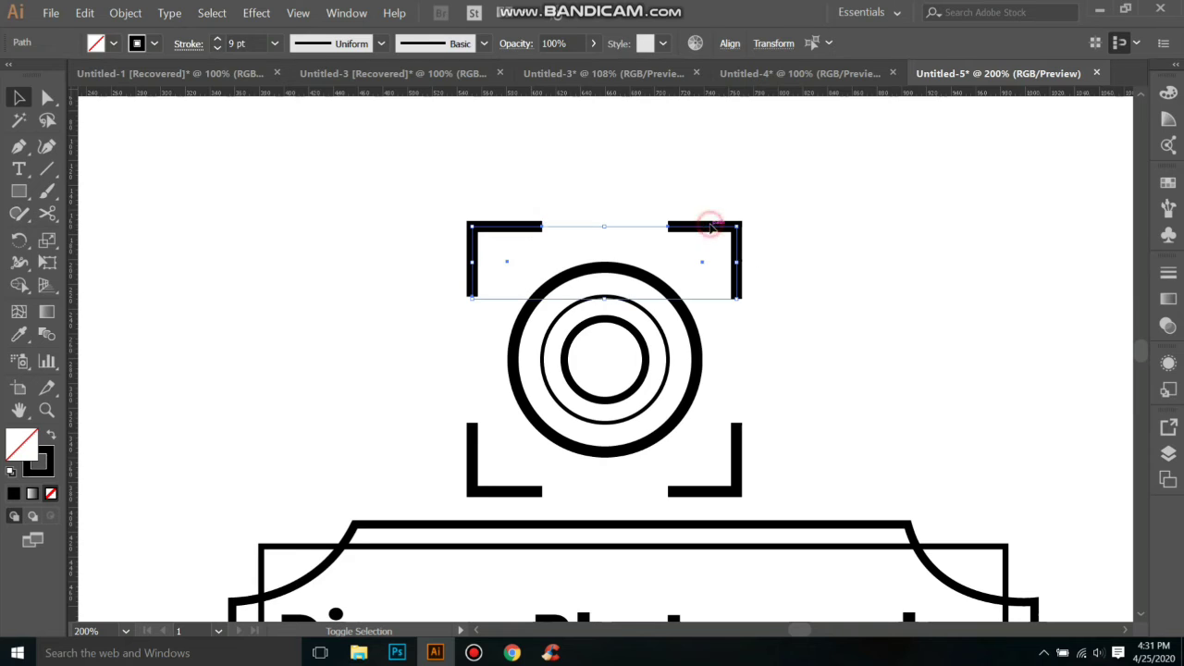
{"action": "left_click", "coordinate": [731, 442], "text": "shift"}
{"action": "left_click", "coordinate": [504, 490], "text": "shift"}
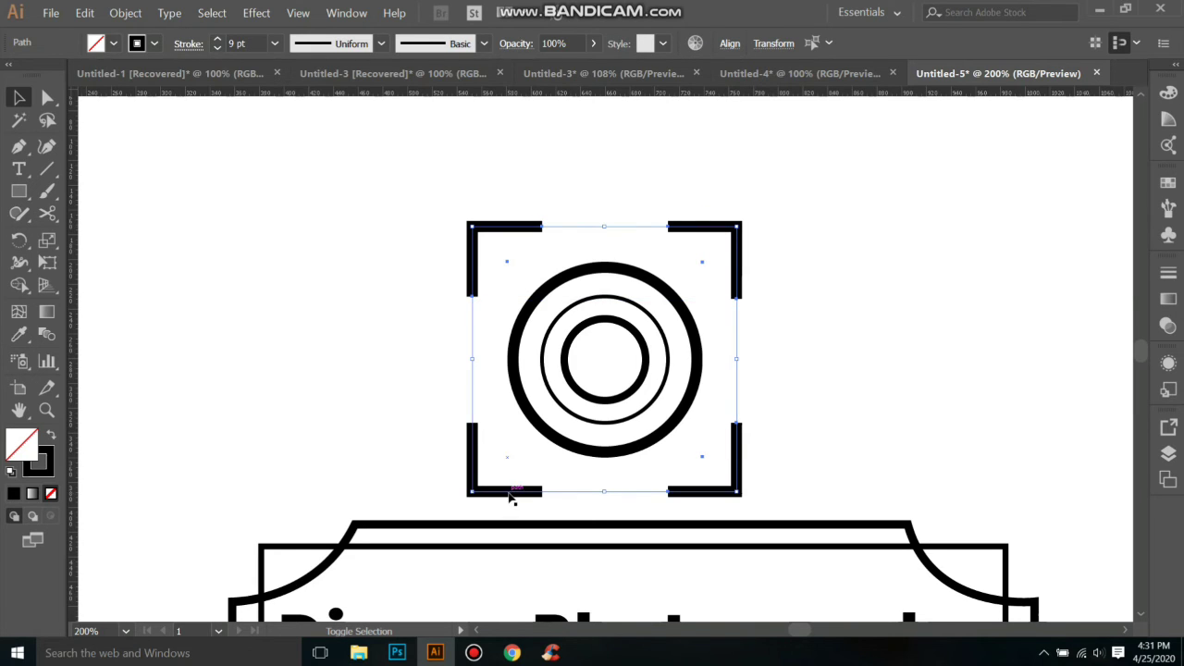
{"action": "key", "text": "ctrl"}
{"action": "right_click", "coordinate": [510, 494]}
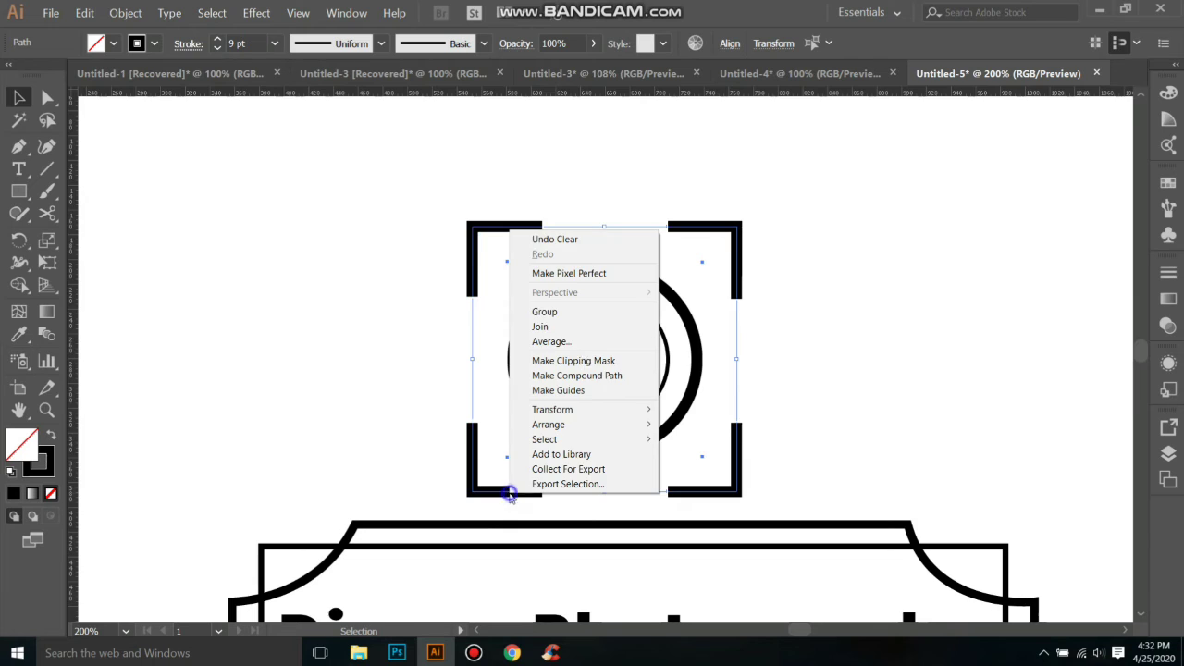
{"action": "left_click", "coordinate": [593, 320]}
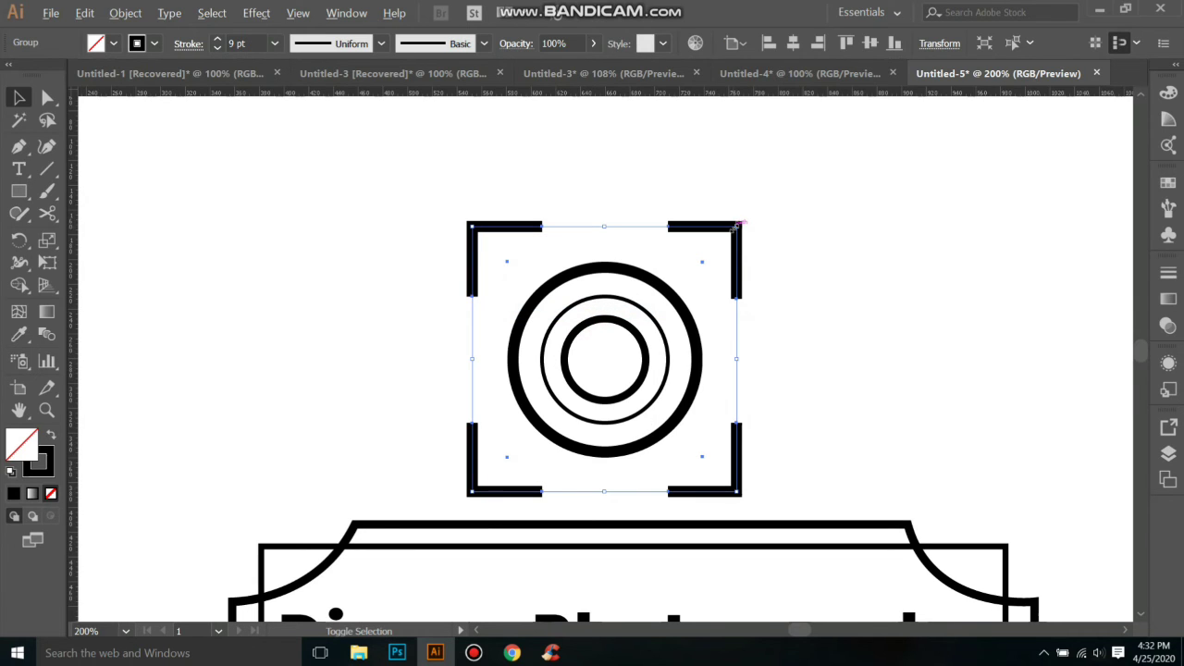
{"action": "left_click_drag", "start_coordinate": [737, 224], "coordinate": [724, 247]}
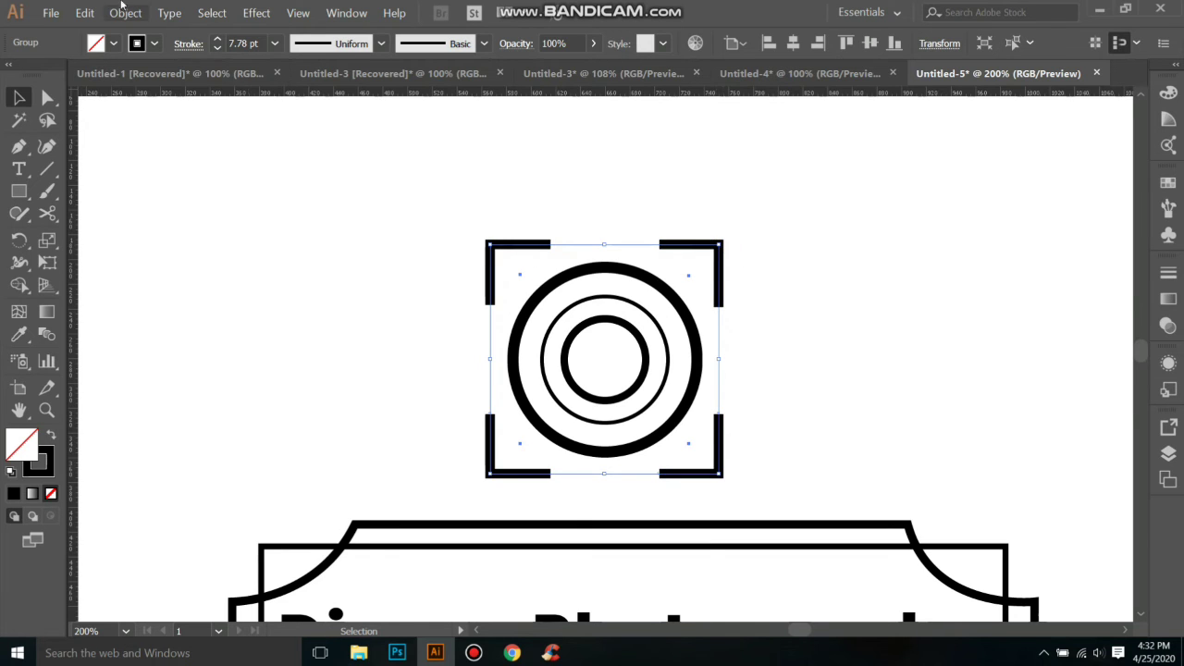
Step: Paste a copy of the bracket group in front and enlarge it around the first set
{"action": "left_click", "coordinate": [84, 12]}
{"action": "left_click", "coordinate": [126, 80]}
{"action": "left_click", "coordinate": [84, 13]}
{"action": "left_click", "coordinate": [145, 109]}
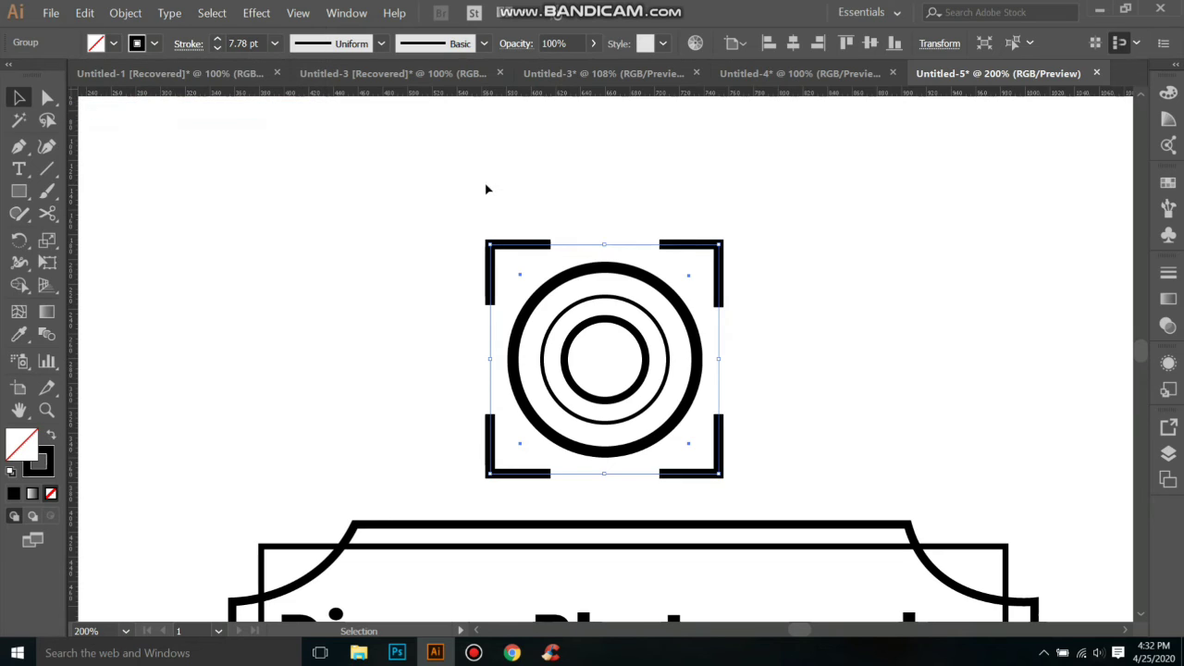
{"action": "left_click_drag", "start_coordinate": [718, 242], "coordinate": [750, 199]}
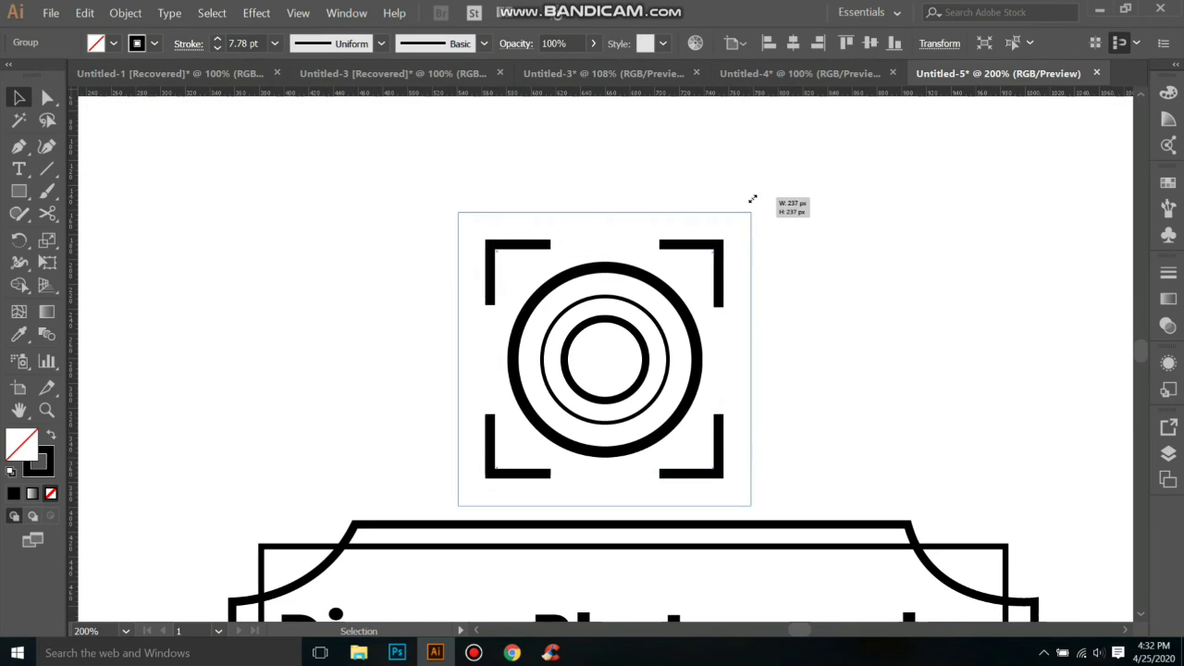
{"action": "left_click_drag", "start_coordinate": [751, 199], "coordinate": [754, 201]}
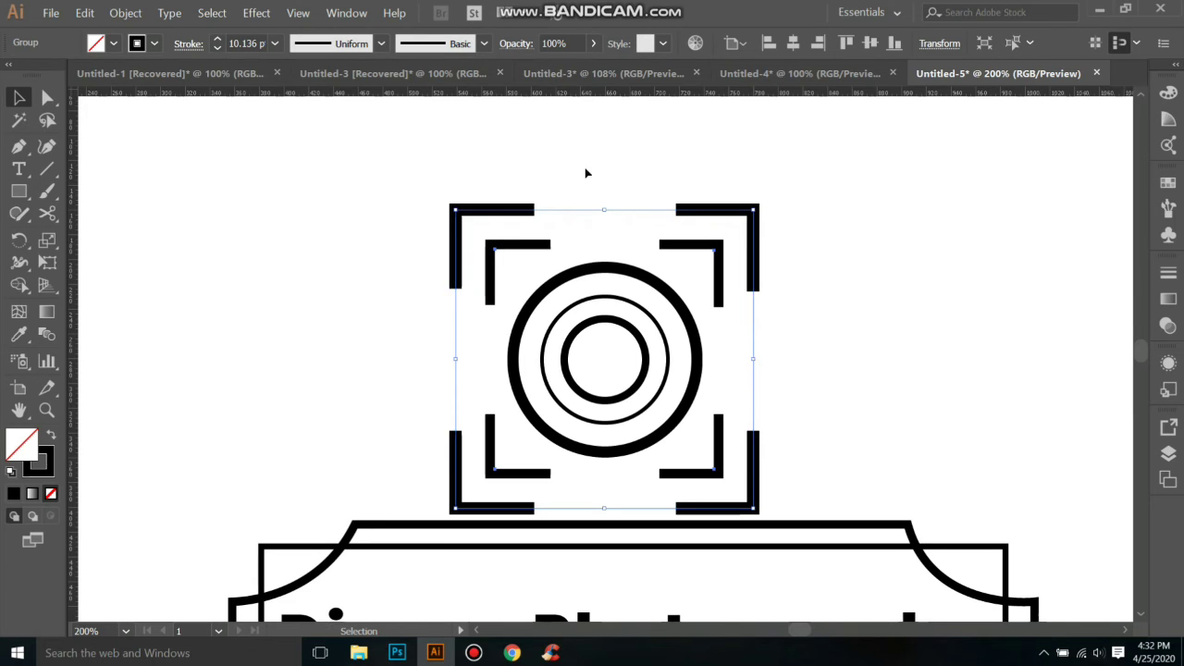
Step: Set the outer brackets' stroke to 8 pt and the inner brackets' stroke to 7 pt
{"action": "left_click", "coordinate": [217, 48]}
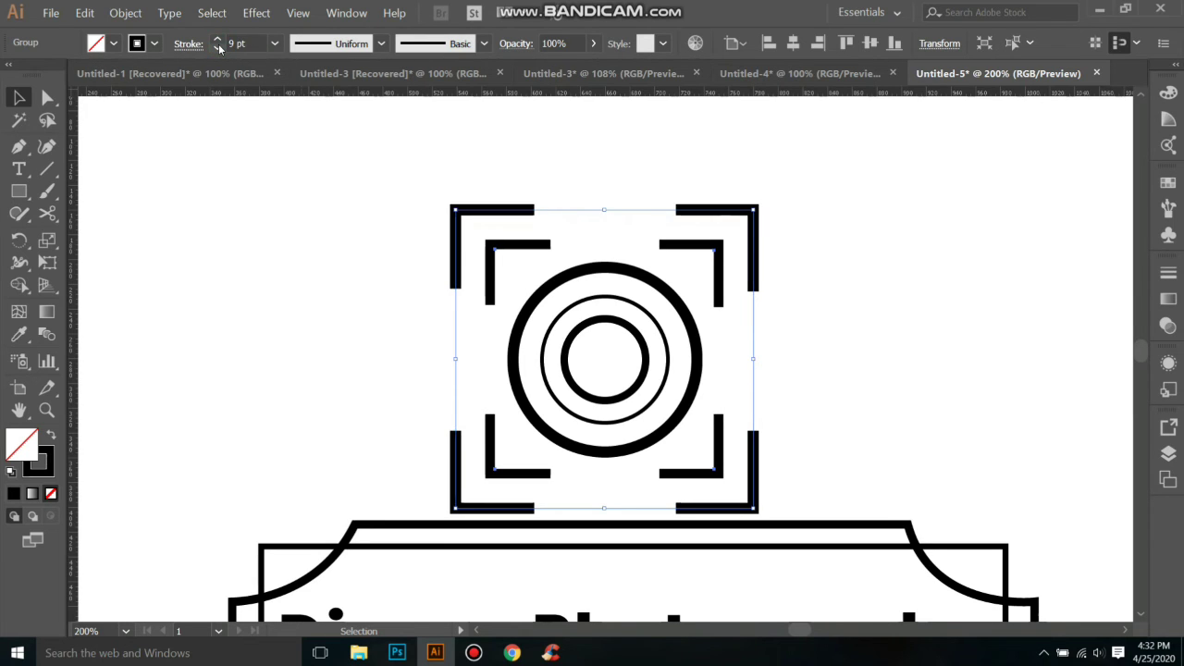
{"action": "left_click", "coordinate": [217, 48]}
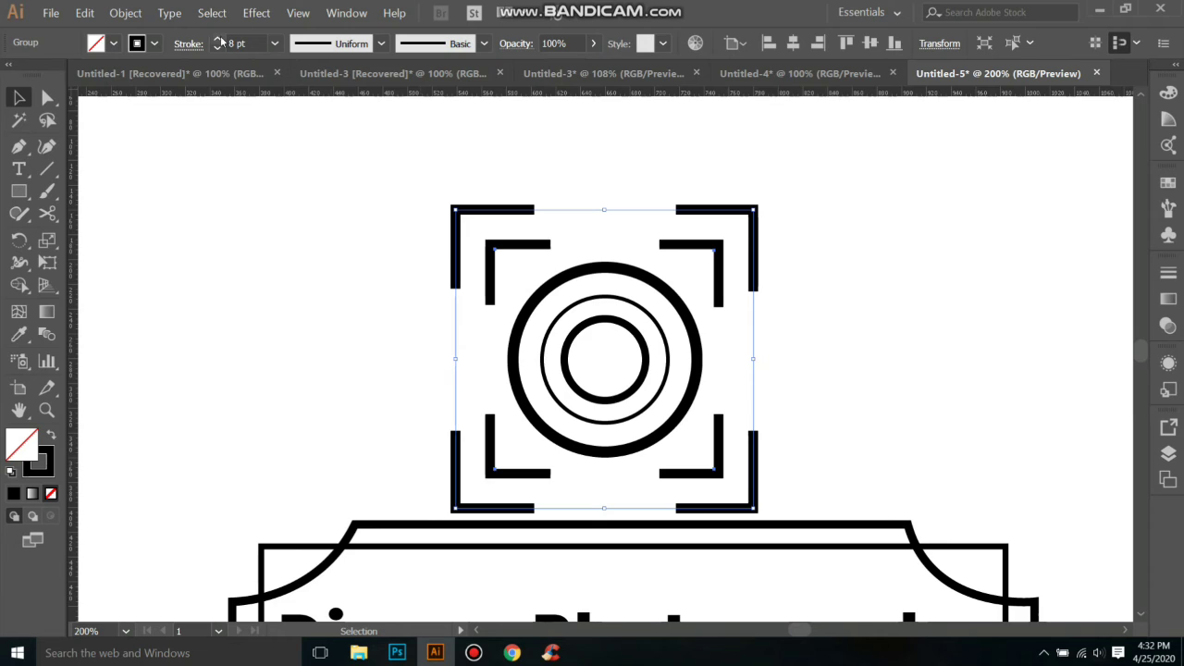
{"action": "left_click", "coordinate": [421, 249]}
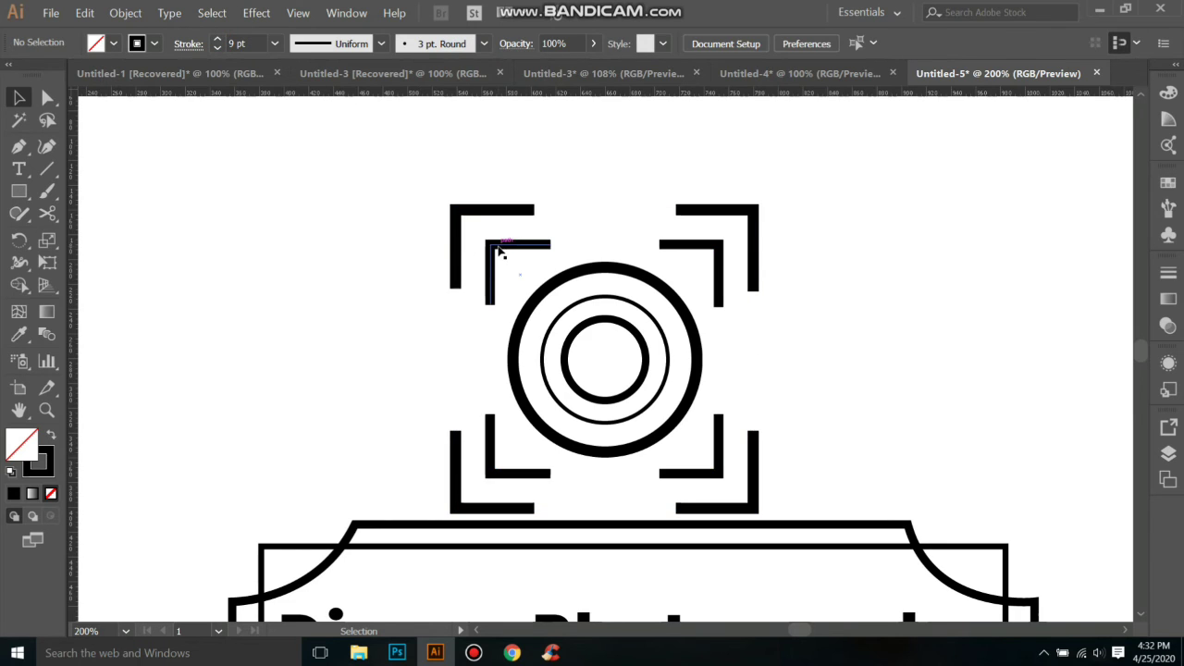
{"action": "left_click", "coordinate": [492, 255]}
{"action": "left_click", "coordinate": [218, 48]}
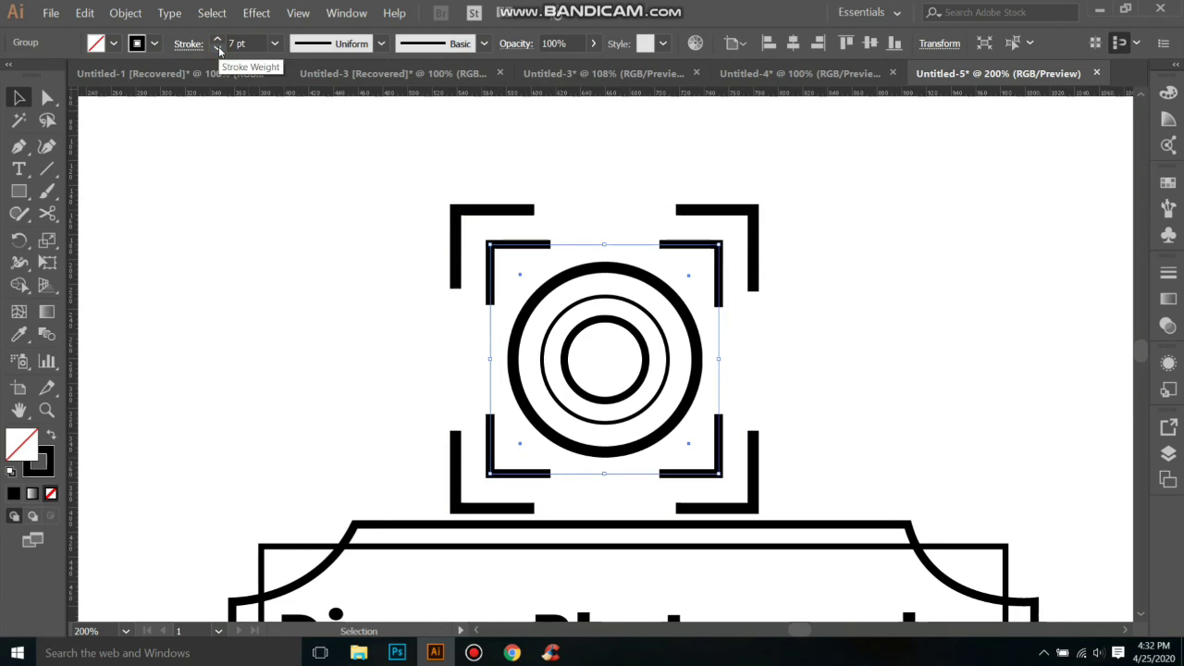
{"action": "left_click", "coordinate": [305, 214]}
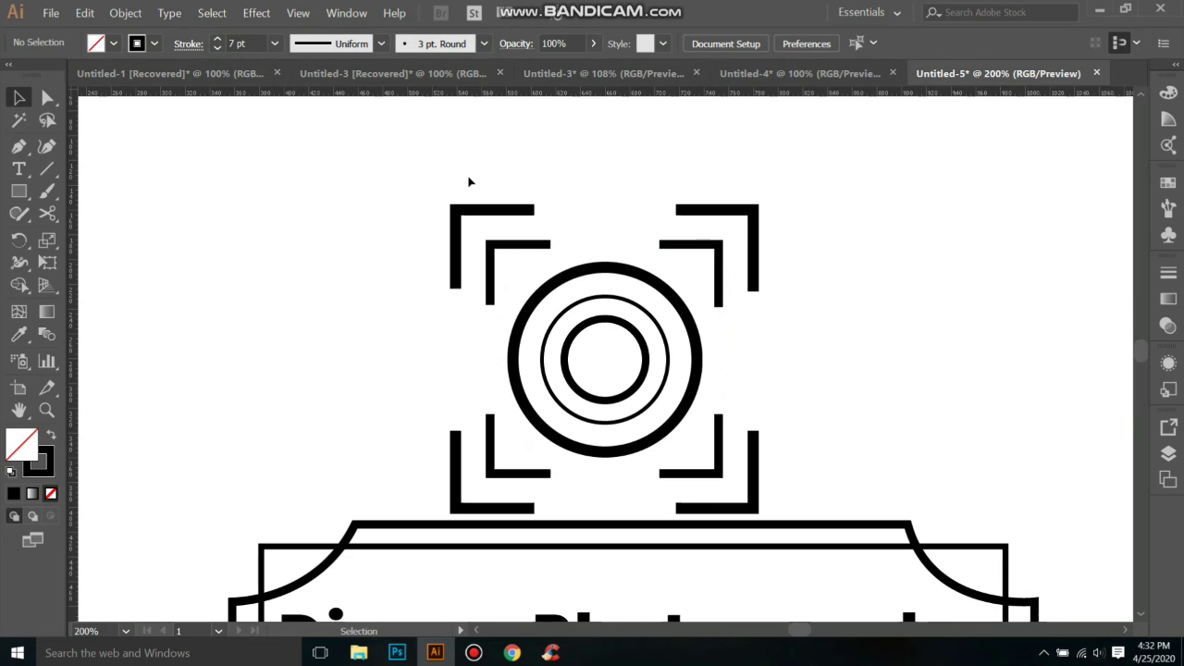
Step: Nudge the whole camera icon up and right, and horizontally center its parts
{"action": "left_click_drag", "start_coordinate": [468, 179], "coordinate": [731, 507]}
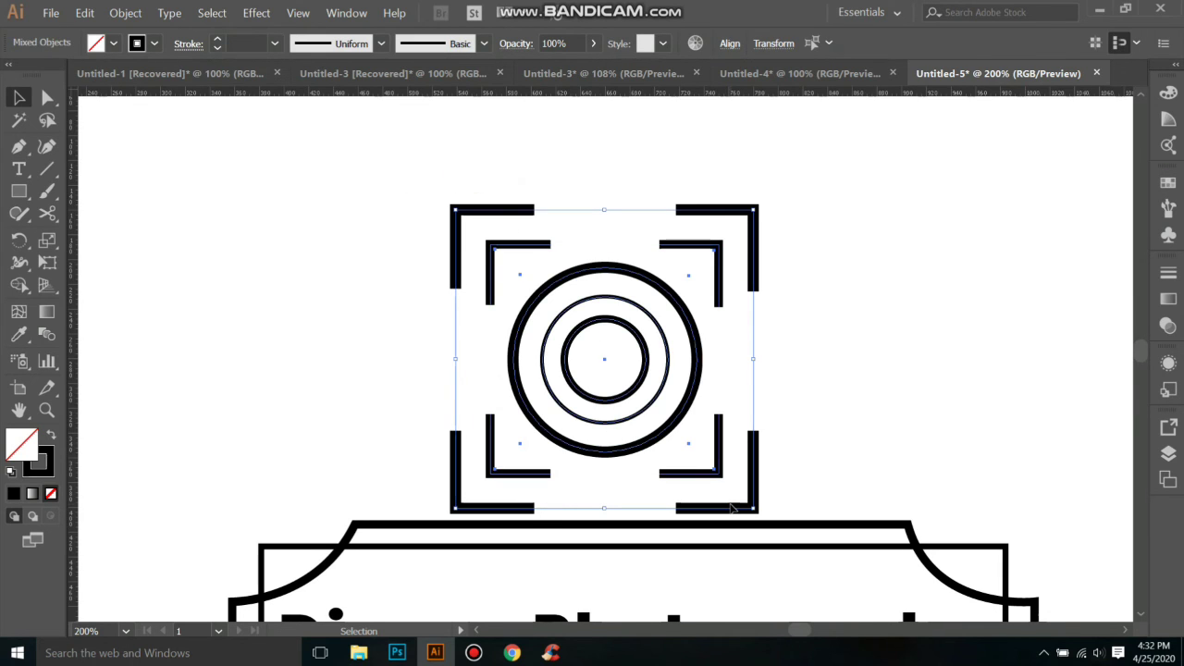
{"action": "key", "text": "shift+Up"}
{"action": "key", "text": "shift+Right"}
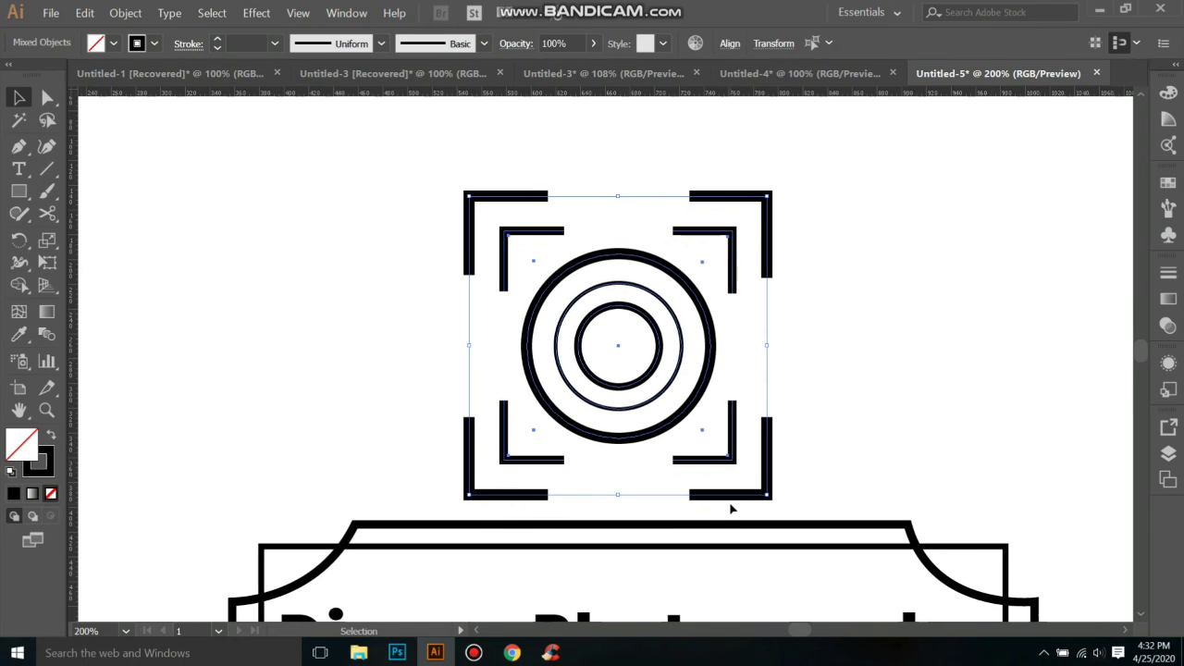
{"action": "key", "text": "shift+Up"}
{"action": "key", "text": "shift+Up"}
{"action": "key", "text": "shift+Right"}
{"action": "key", "text": "shift+Right"}
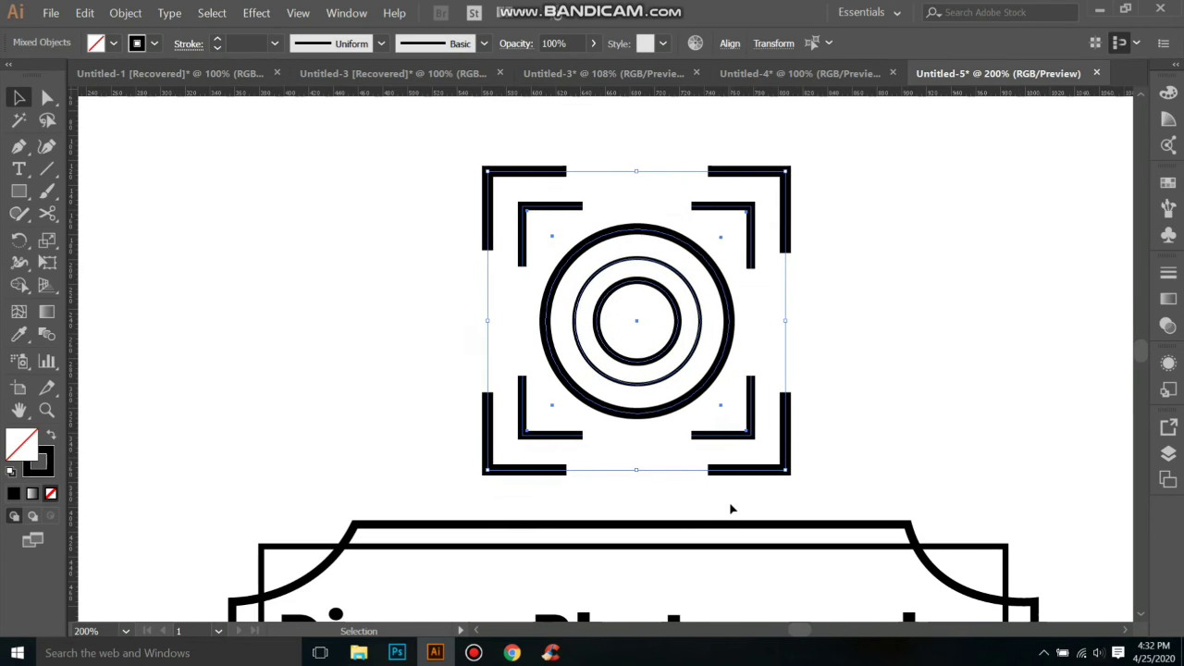
{"action": "left_click", "coordinate": [729, 43]}
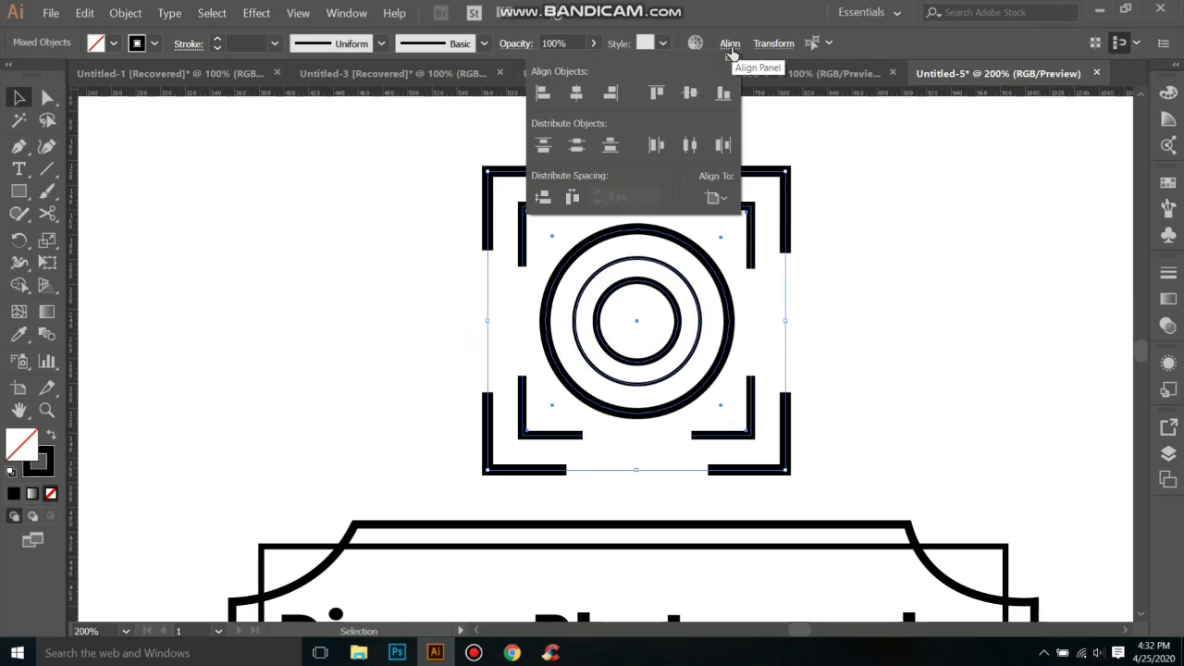
{"action": "left_click", "coordinate": [577, 96]}
{"action": "left_click", "coordinate": [845, 346]}
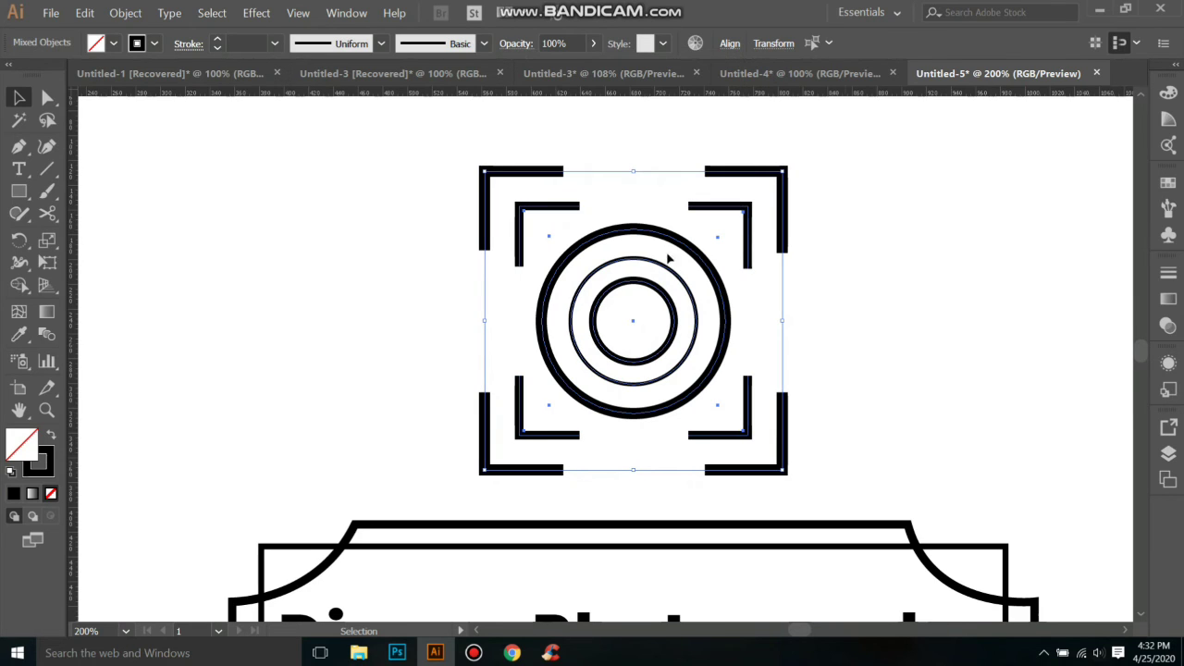
{"action": "left_click", "coordinate": [194, 266]}
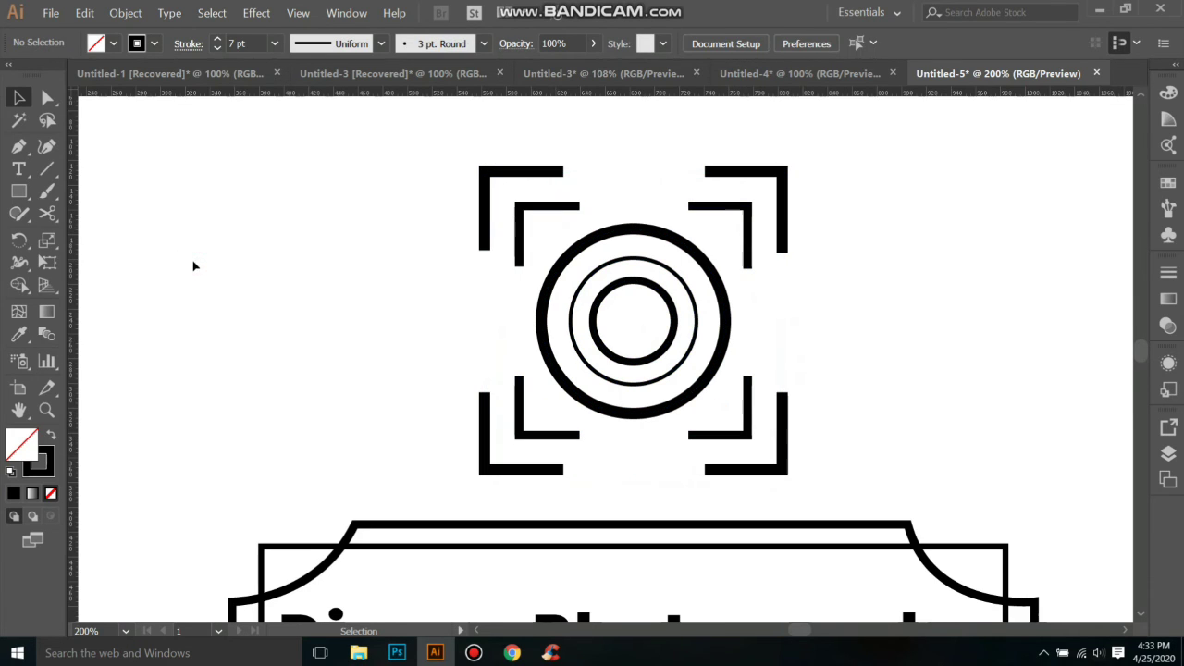
Step: Add a '20' text object and move it to the left of the lens
{"action": "left_click", "coordinate": [24, 172]}
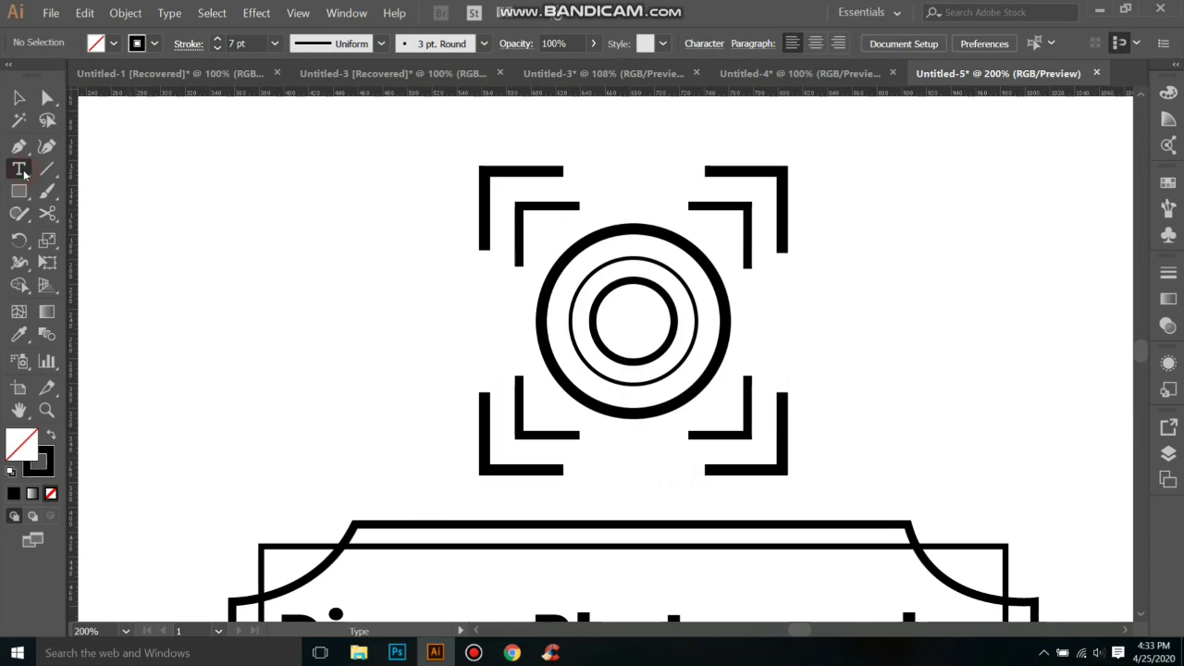
{"action": "left_click", "coordinate": [456, 319]}
{"action": "type", "text": "20"}
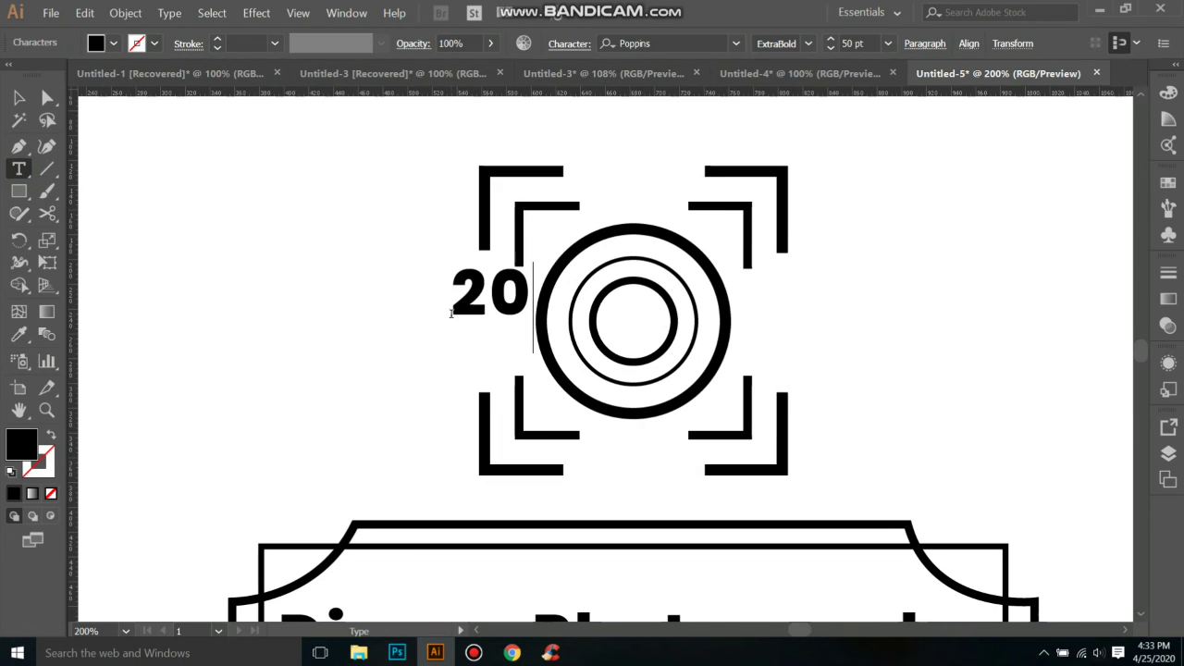
{"action": "left_click", "coordinate": [19, 98]}
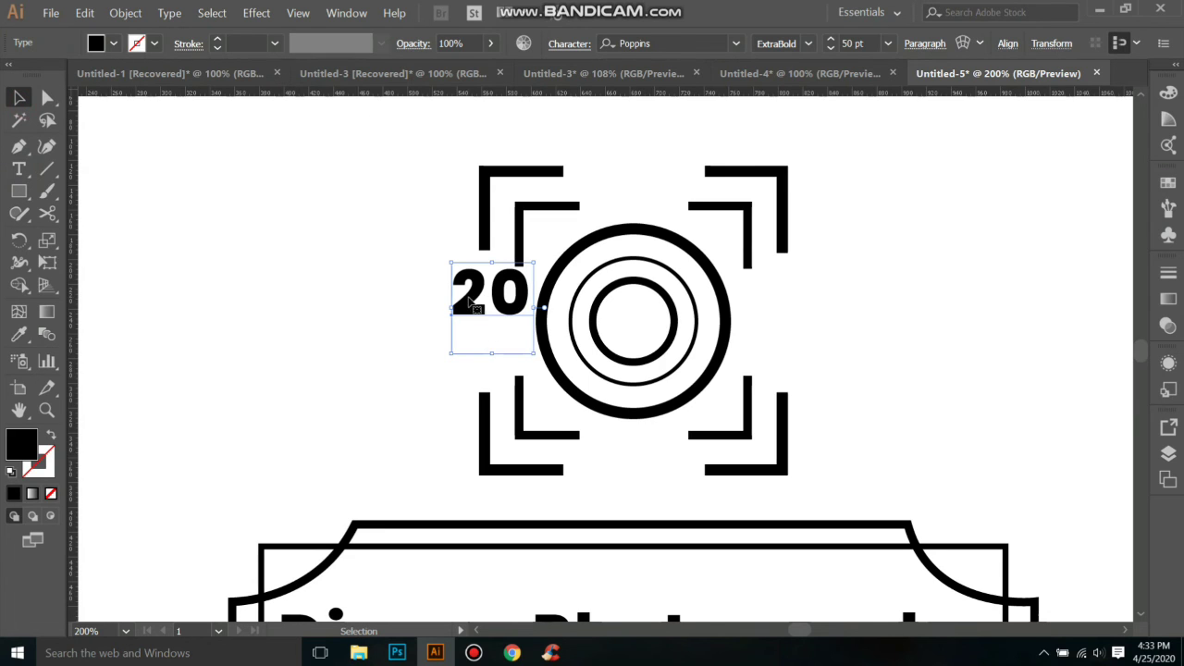
{"action": "mouse_move", "coordinate": [468, 307]}
{"action": "left_mouse_down"}
{"action": "mouse_move", "coordinate": [456, 345]}
{"action": "mouse_move", "coordinate": [831, 321]}
{"action": "mouse_move", "coordinate": [834, 304]}
{"action": "mouse_move", "coordinate": [499, 326]}
{"action": "mouse_move", "coordinate": [503, 343]}
{"action": "mouse_move", "coordinate": [849, 338]}
{"action": "mouse_move", "coordinate": [832, 337]}
{"action": "left_mouse_up"}
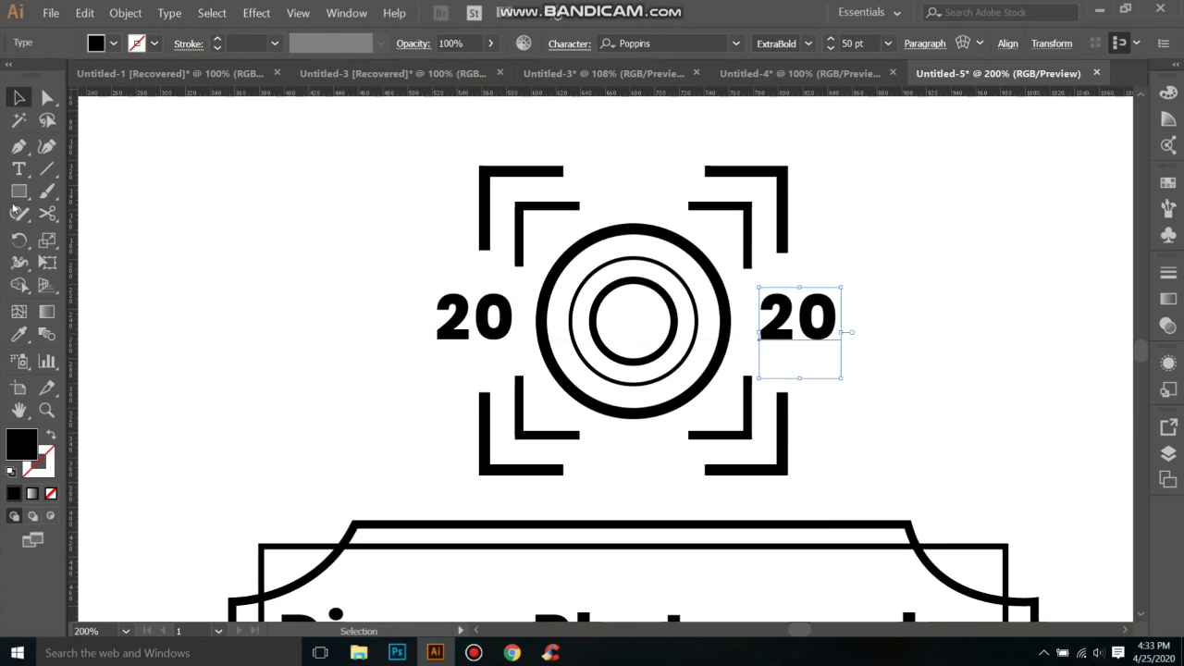
Step: Draw a small black six-pointed star to the left of the left '20'
{"action": "left_click_drag", "start_coordinate": [19, 192], "coordinate": [119, 277]}
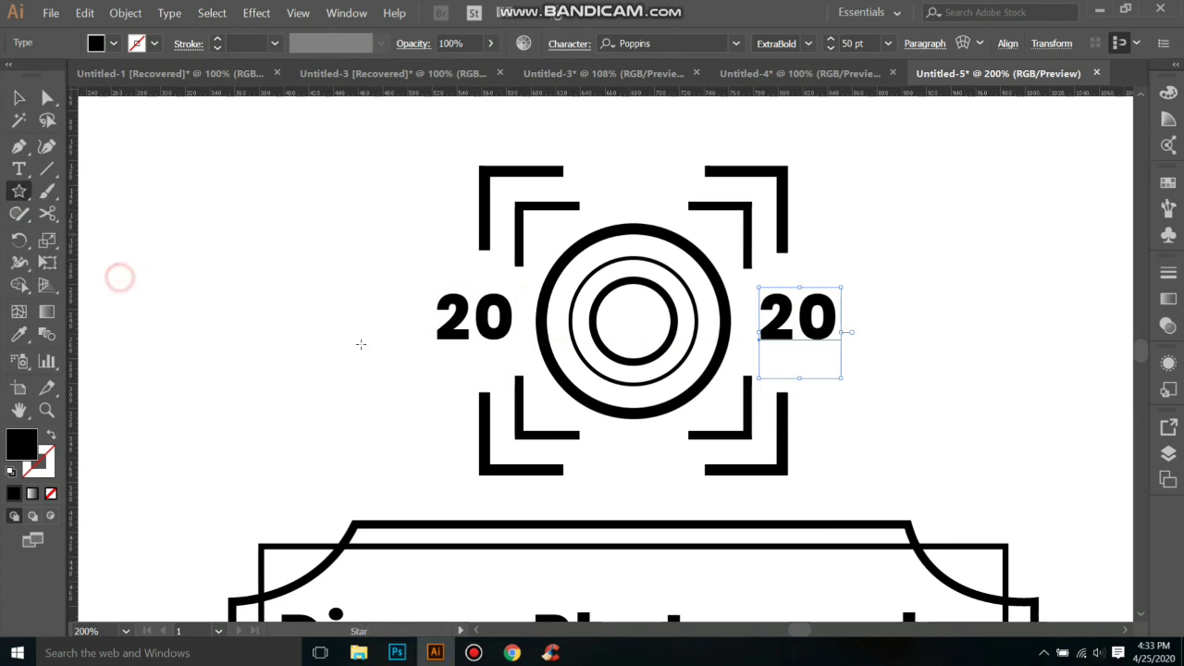
{"action": "left_click_drag", "start_coordinate": [359, 306], "coordinate": [427, 323]}
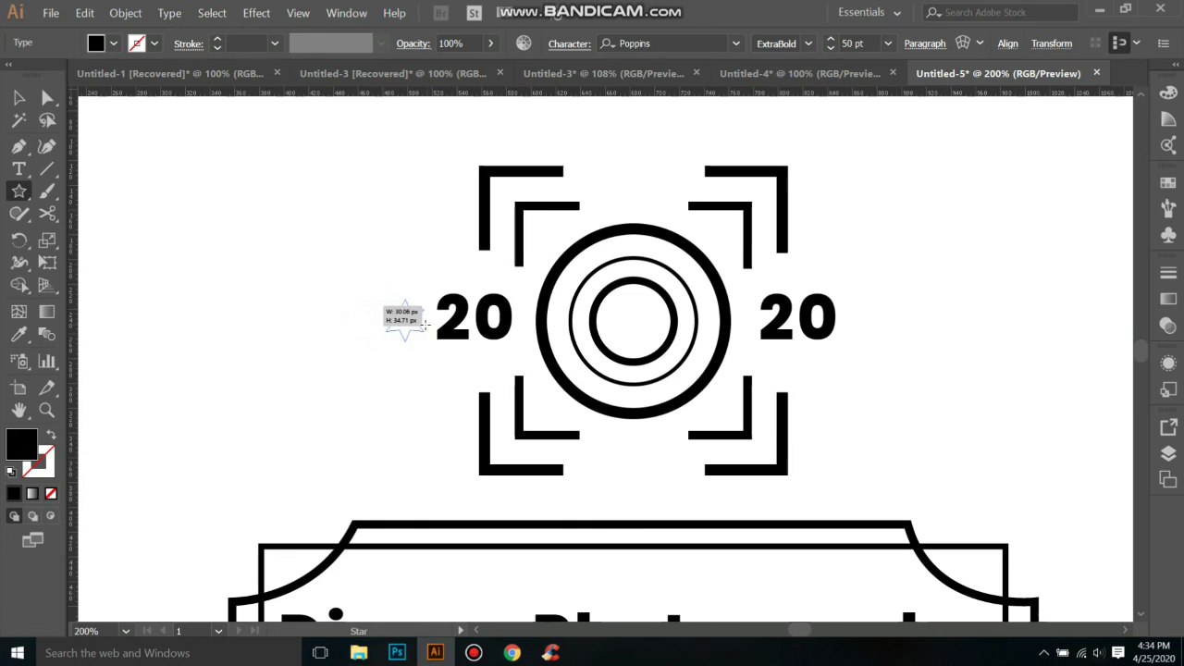
{"action": "left_click_drag", "start_coordinate": [424, 325], "coordinate": [424, 325]}
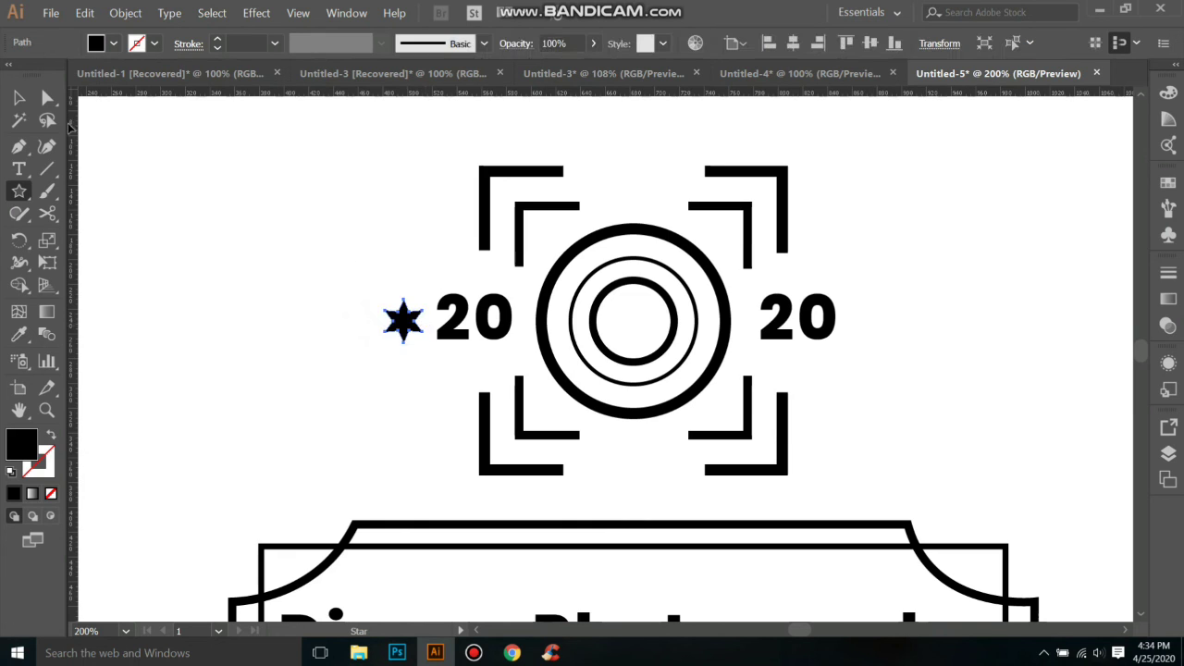
Step: Place a copy of the star right of the right '20', then zoom to 100%
{"action": "left_click", "coordinate": [18, 97]}
{"action": "left_click", "coordinate": [280, 268]}
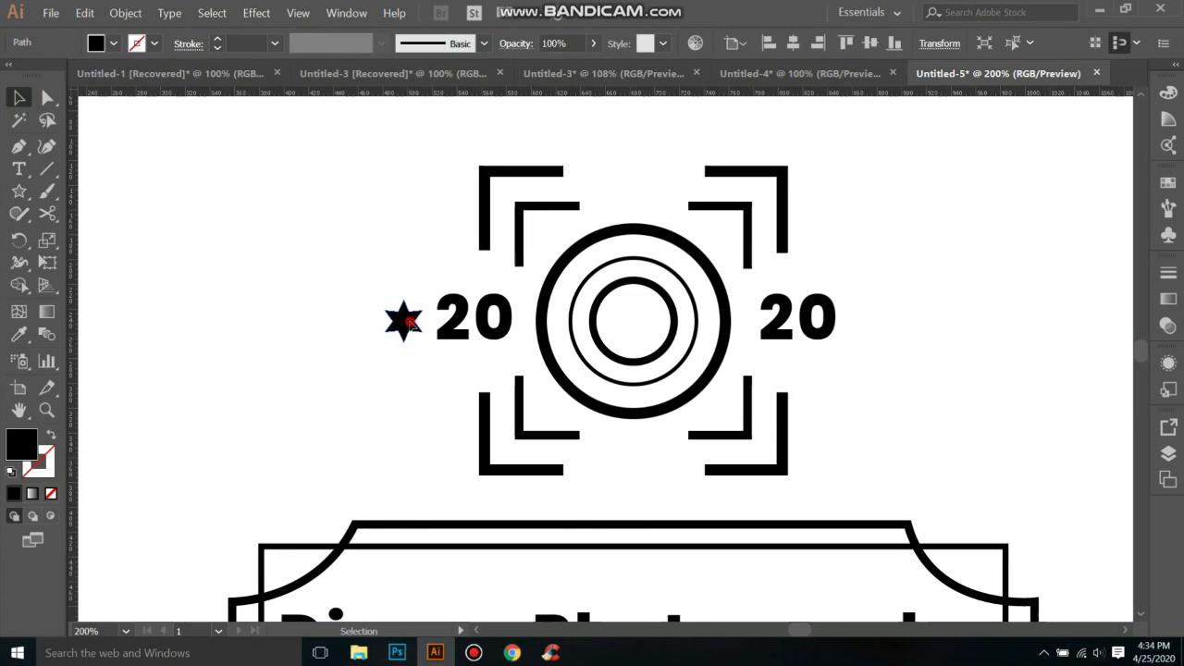
{"action": "left_click", "coordinate": [407, 324]}
{"action": "left_click_drag", "start_coordinate": [407, 319], "coordinate": [843, 320]}
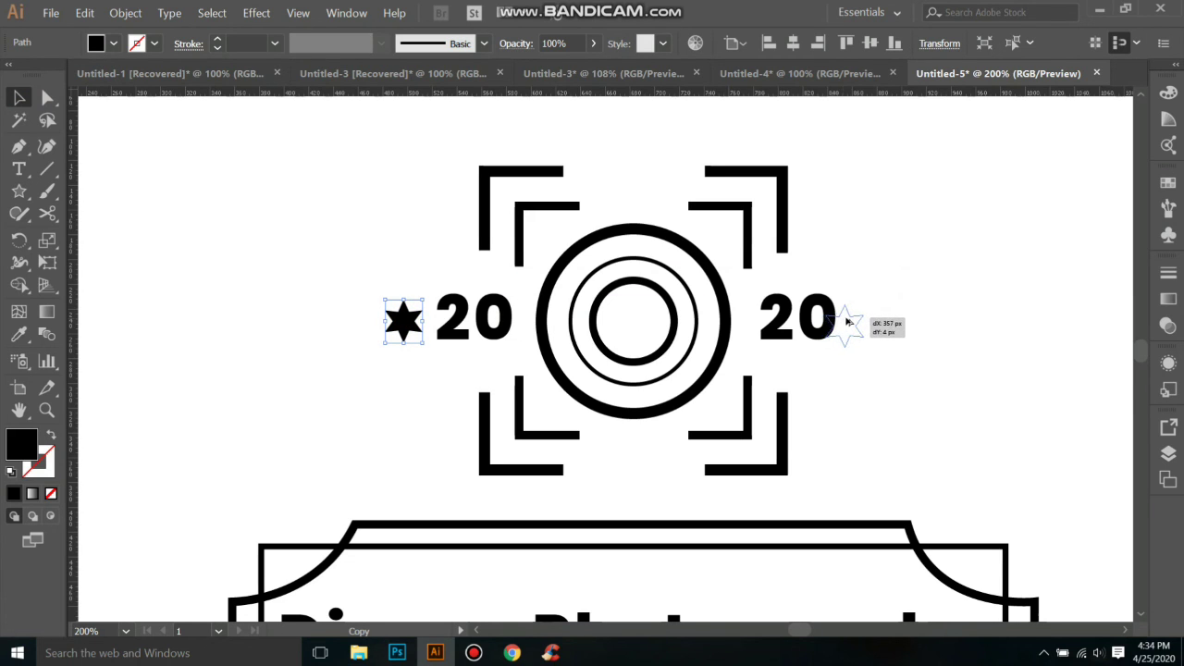
{"action": "mouse_move", "coordinate": [844, 321]}
{"action": "left_mouse_down"}
{"action": "mouse_move", "coordinate": [904, 319]}
{"action": "mouse_move", "coordinate": [871, 318]}
{"action": "left_mouse_up"}
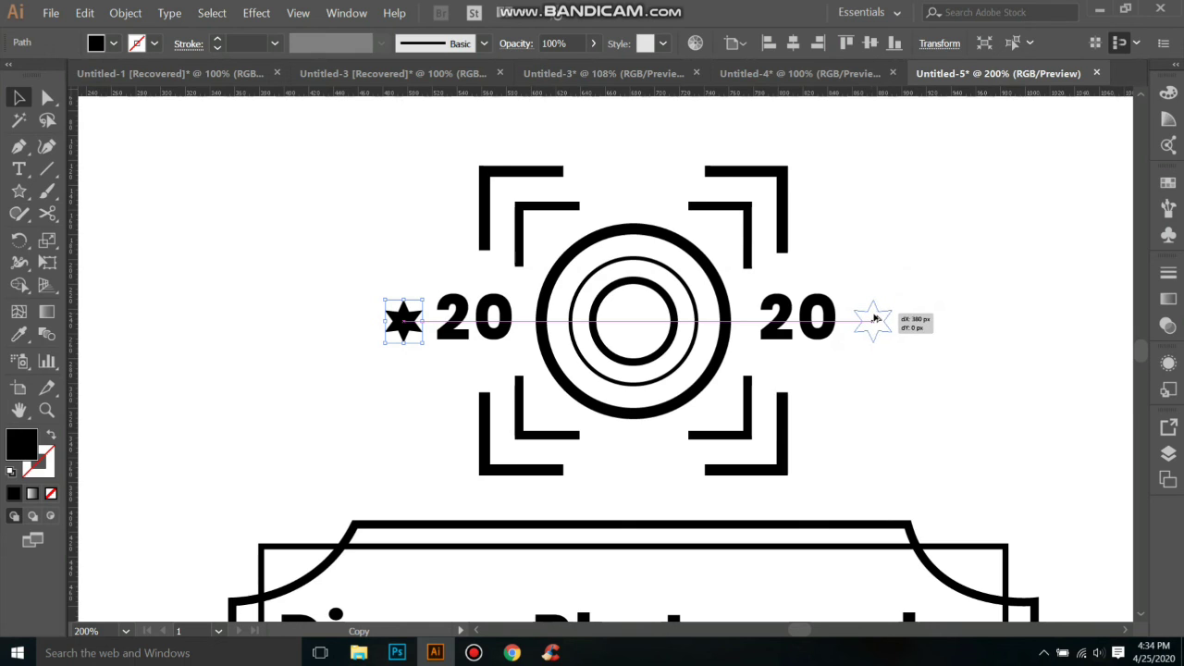
{"action": "left_click_drag", "start_coordinate": [871, 319], "coordinate": [873, 320]}
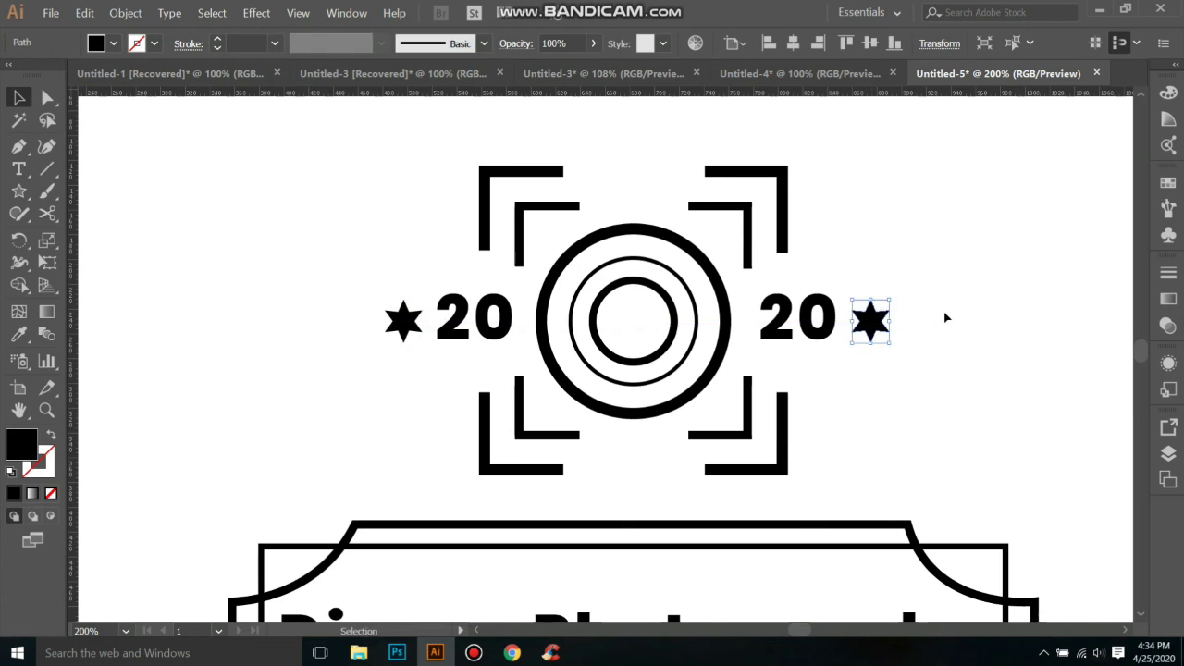
{"action": "left_click", "coordinate": [945, 317]}
{"action": "key", "text": "ctrl+1"}
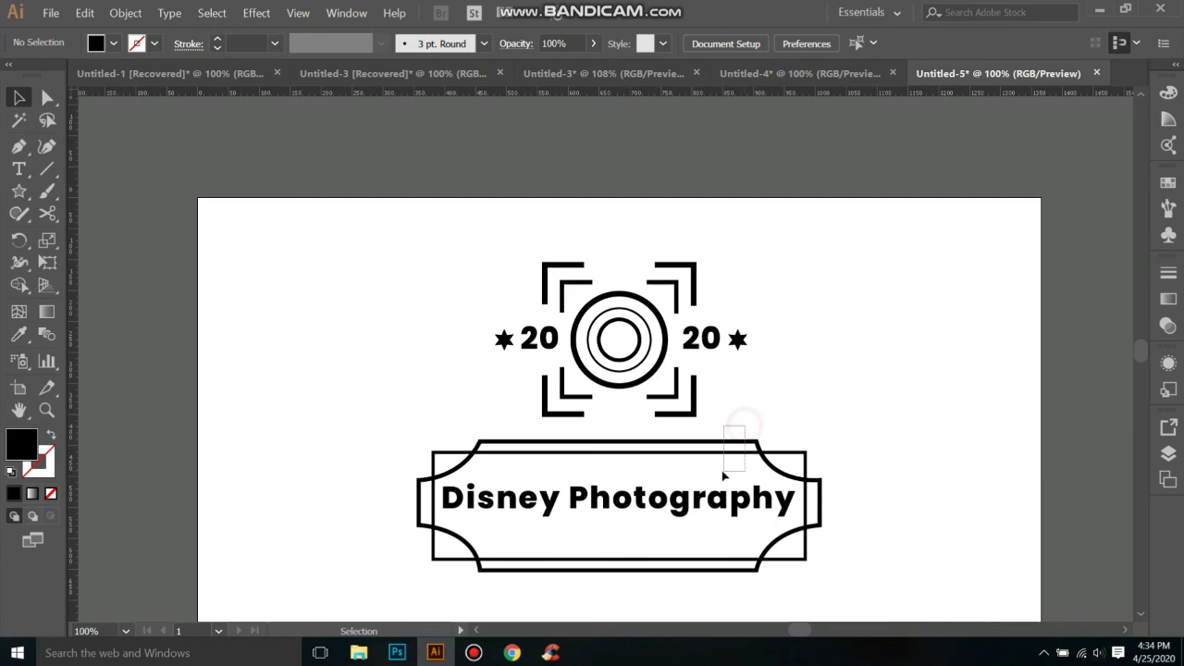
Step: Shorten the banner frame from the top and nudge the Disney Photography text down
{"action": "left_click", "coordinate": [789, 468]}
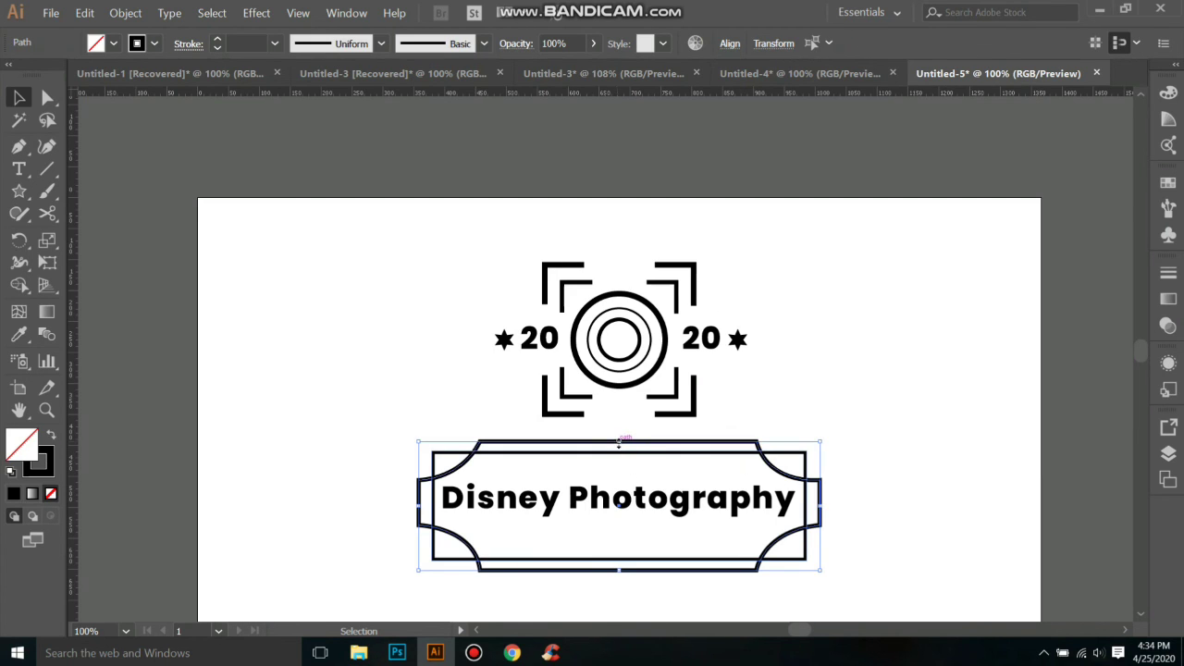
{"action": "left_click_drag", "start_coordinate": [618, 442], "coordinate": [621, 459]}
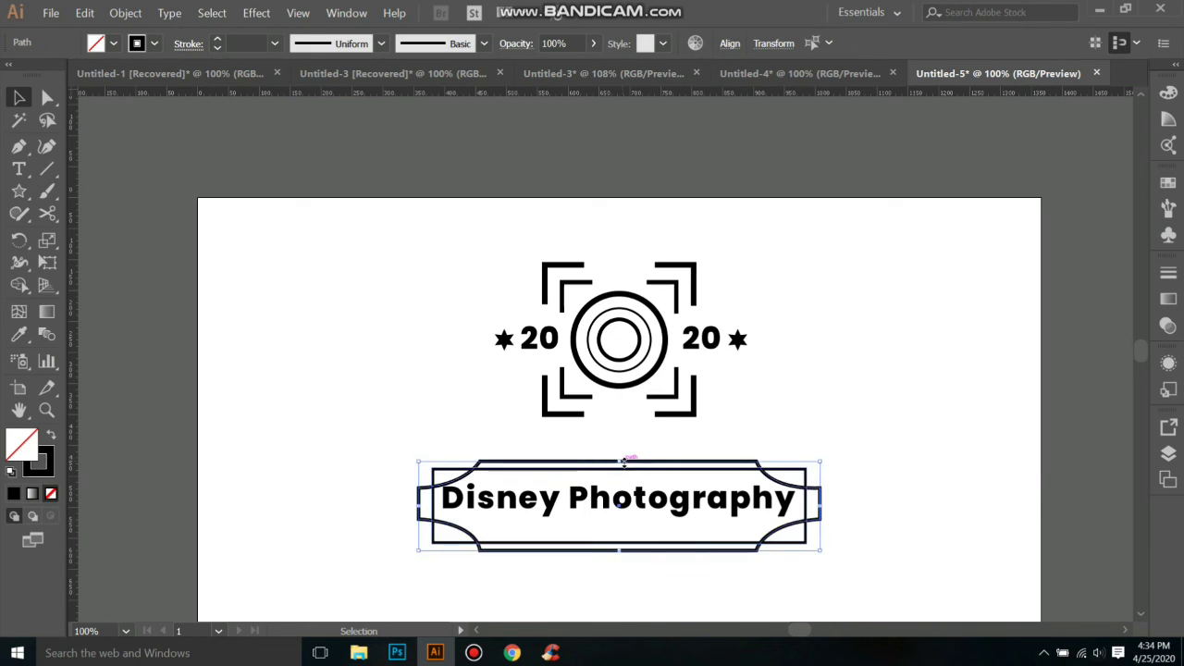
{"action": "left_click", "coordinate": [734, 403]}
{"action": "left_click", "coordinate": [665, 509]}
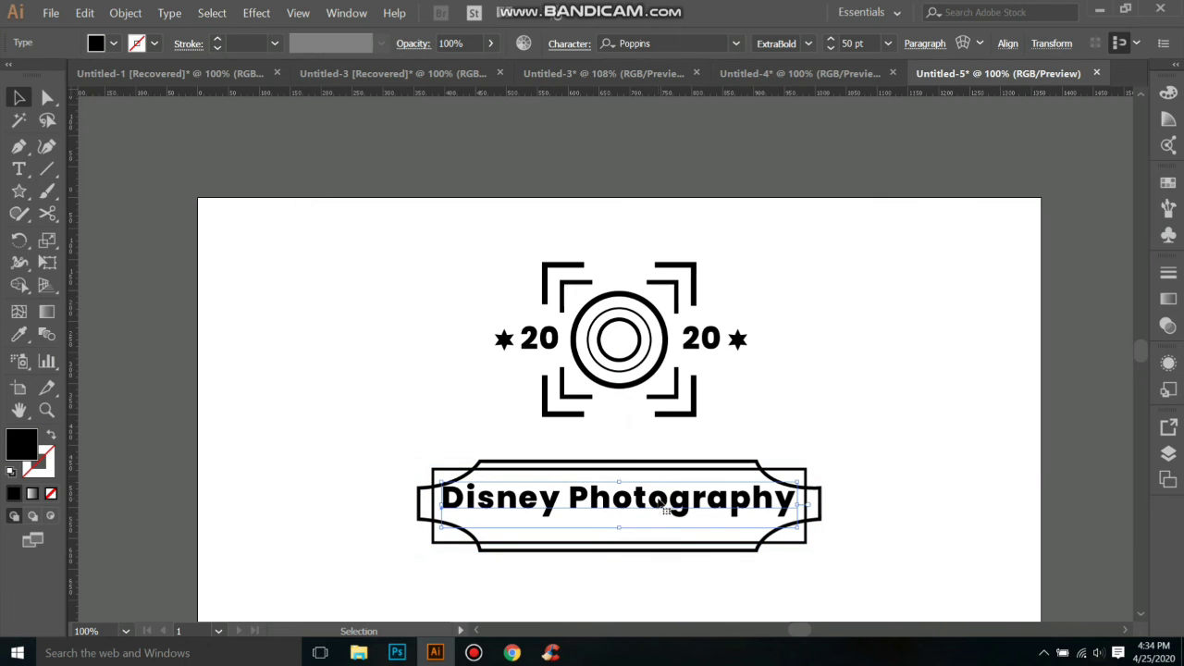
{"action": "key", "text": "Down"}
{"action": "key", "text": "Down"}
{"action": "key", "text": "Down"}
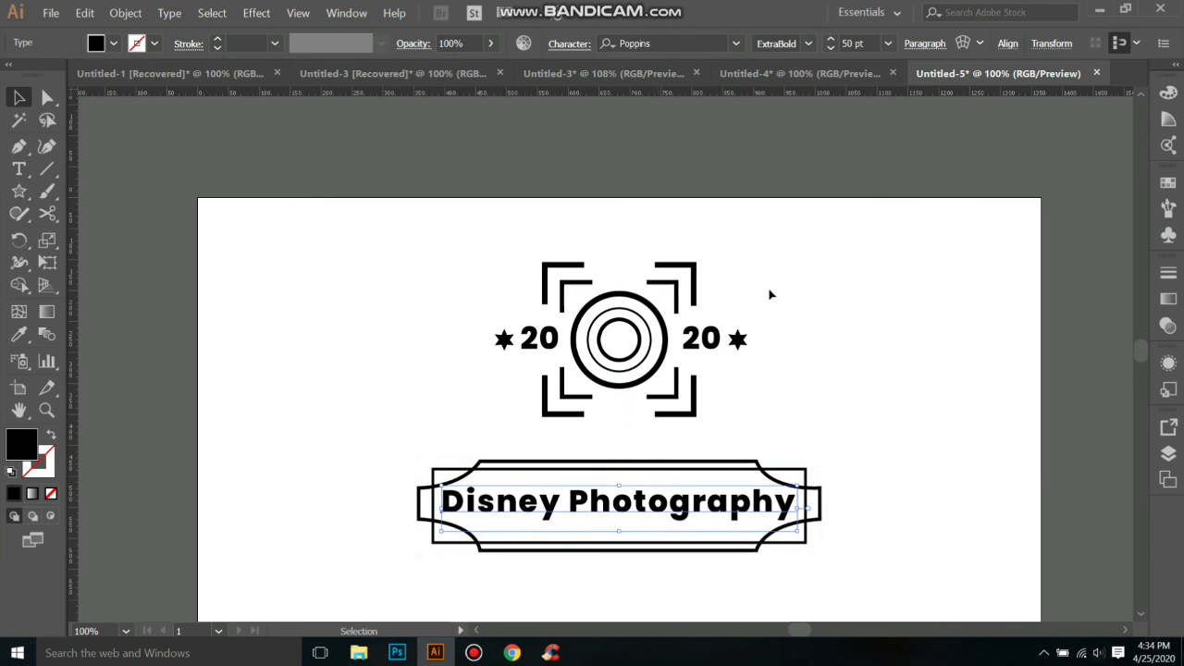
Step: Set the Disney Photography text to Bold and centre it horizontally in the banner
{"action": "left_click", "coordinate": [809, 46]}
{"action": "left_click", "coordinate": [805, 308]}
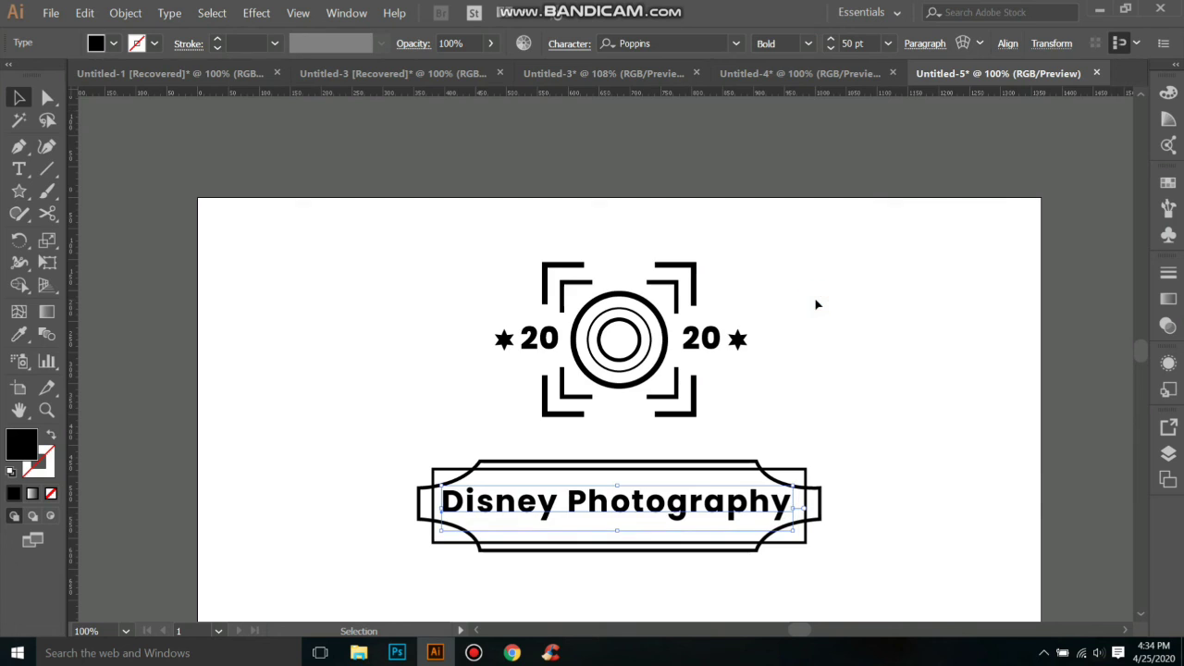
{"action": "left_click", "coordinate": [1007, 45]}
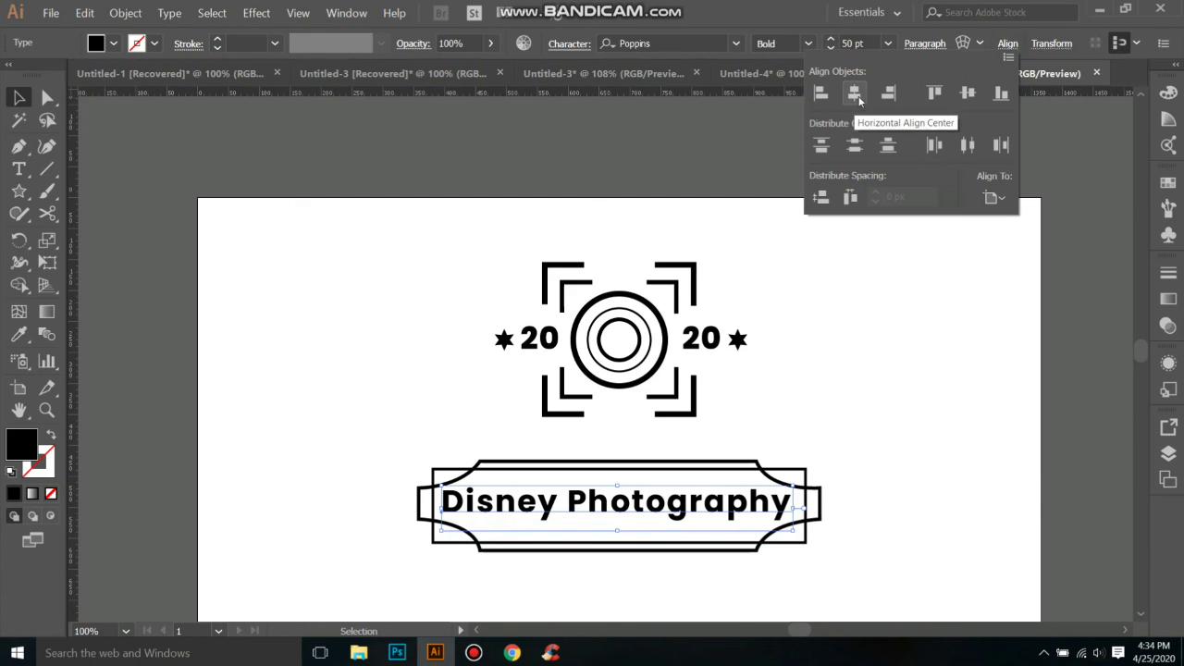
{"action": "left_click", "coordinate": [853, 92]}
{"action": "left_click", "coordinate": [854, 201]}
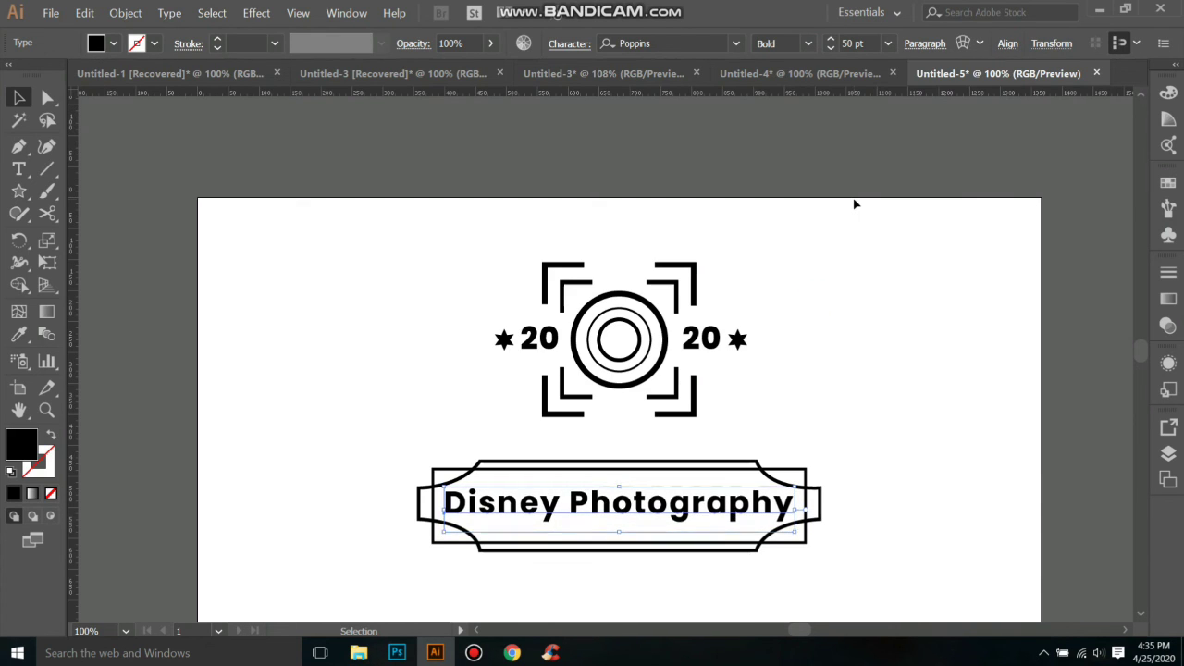
Step: Group the camera emblem's parts and nudge the group down toward the banner
{"action": "left_click", "coordinate": [830, 333]}
{"action": "left_click_drag", "start_coordinate": [499, 248], "coordinate": [752, 428]}
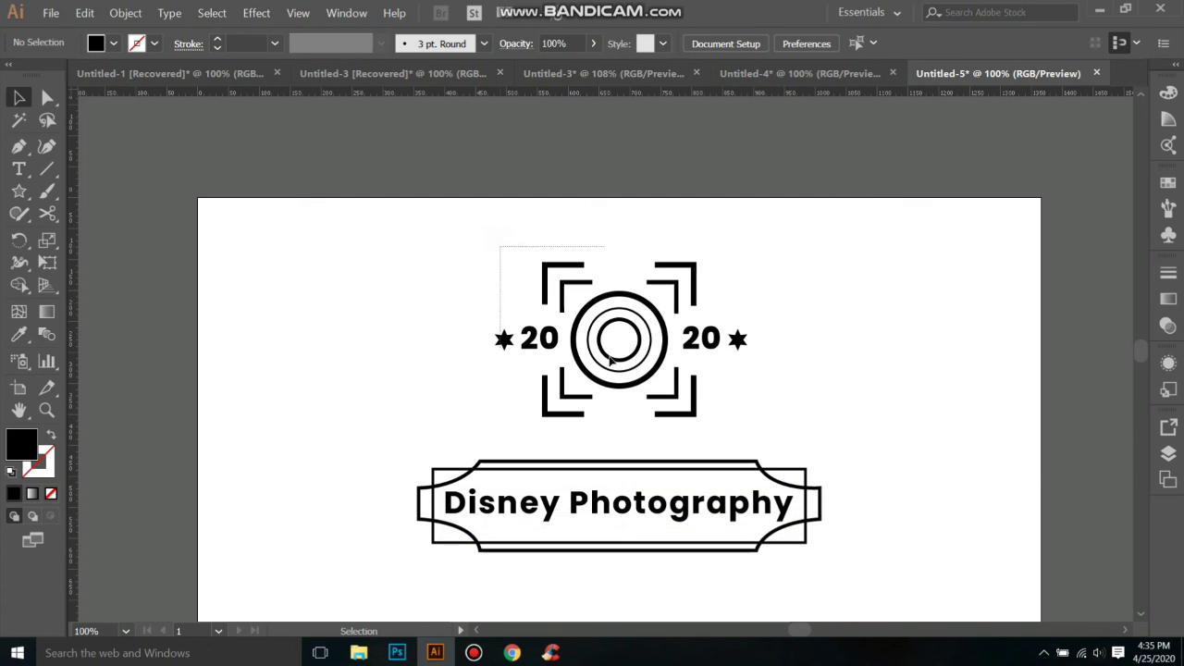
{"action": "key", "text": "ctrl+g"}
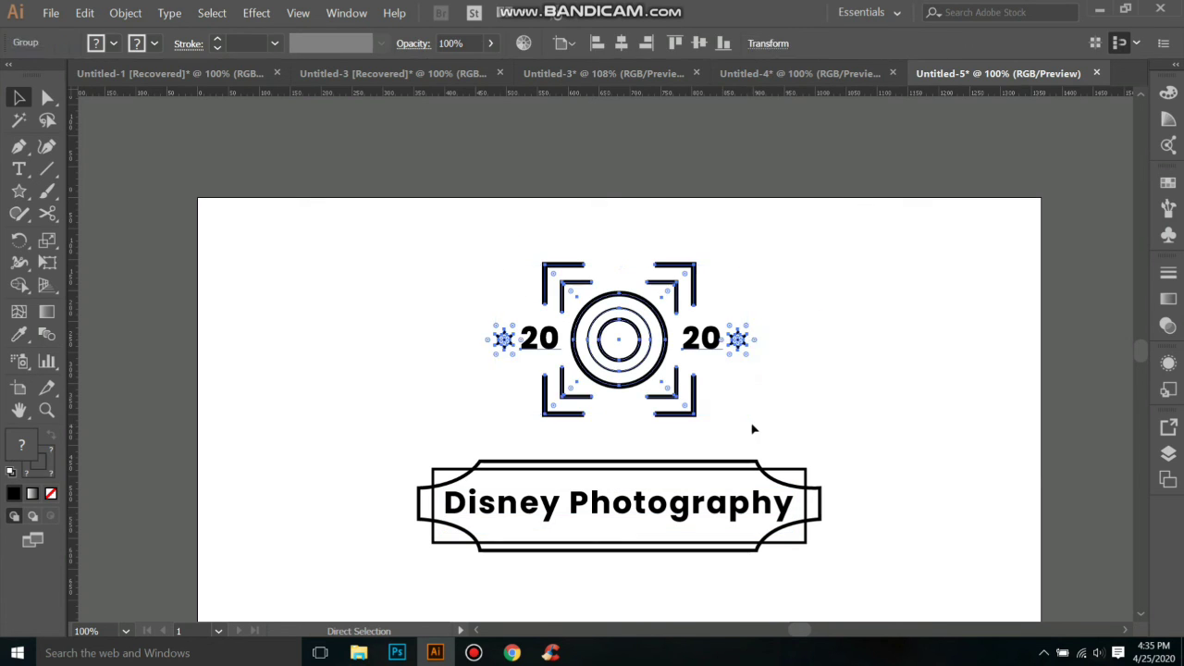
{"action": "key", "text": "Down"}
{"action": "key", "text": "Down"}
{"action": "key", "text": "Down"}
{"action": "key", "text": "Down"}
{"action": "key", "text": "Down"}
{"action": "key", "text": "Down"}
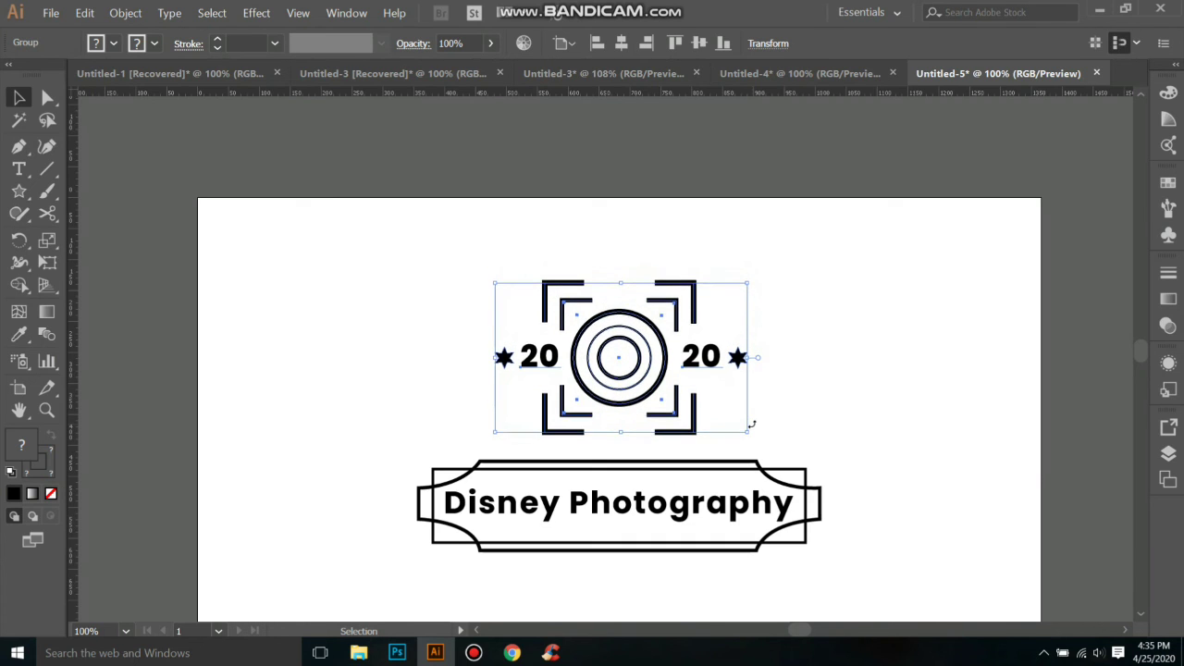
{"action": "key", "text": "Down"}
{"action": "key", "text": "Down"}
{"action": "key", "text": "Down"}
{"action": "left_click", "coordinate": [916, 487]}
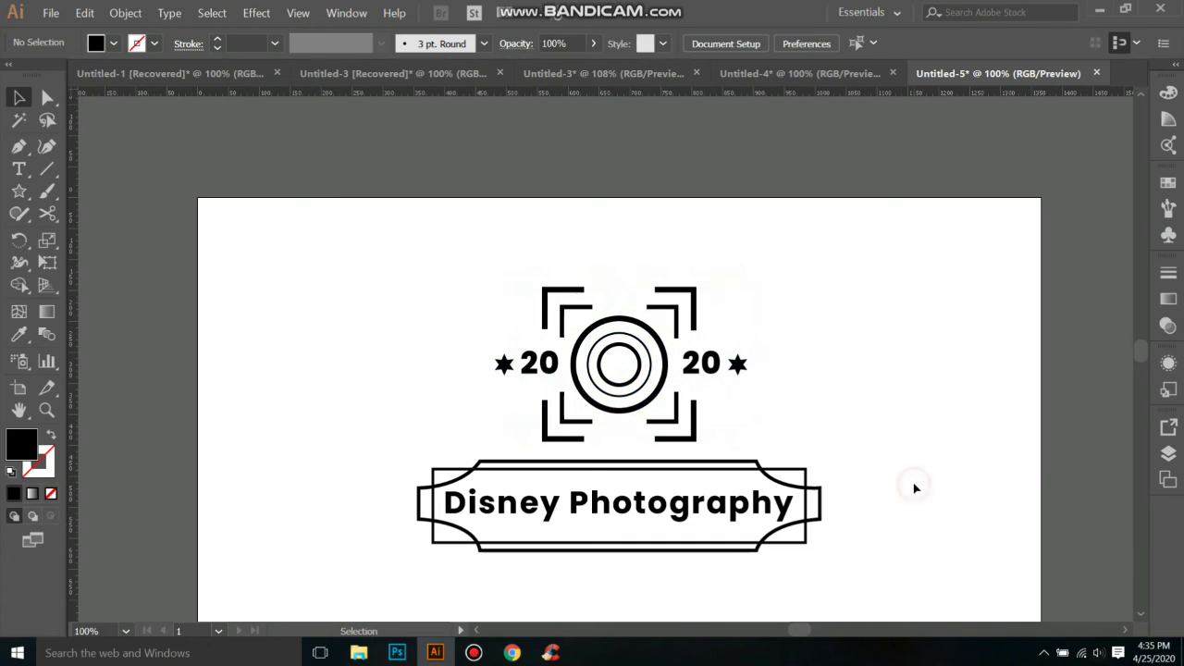
Step: Centre the camera emblem horizontally over the banner
{"action": "left_click", "coordinate": [755, 551]}
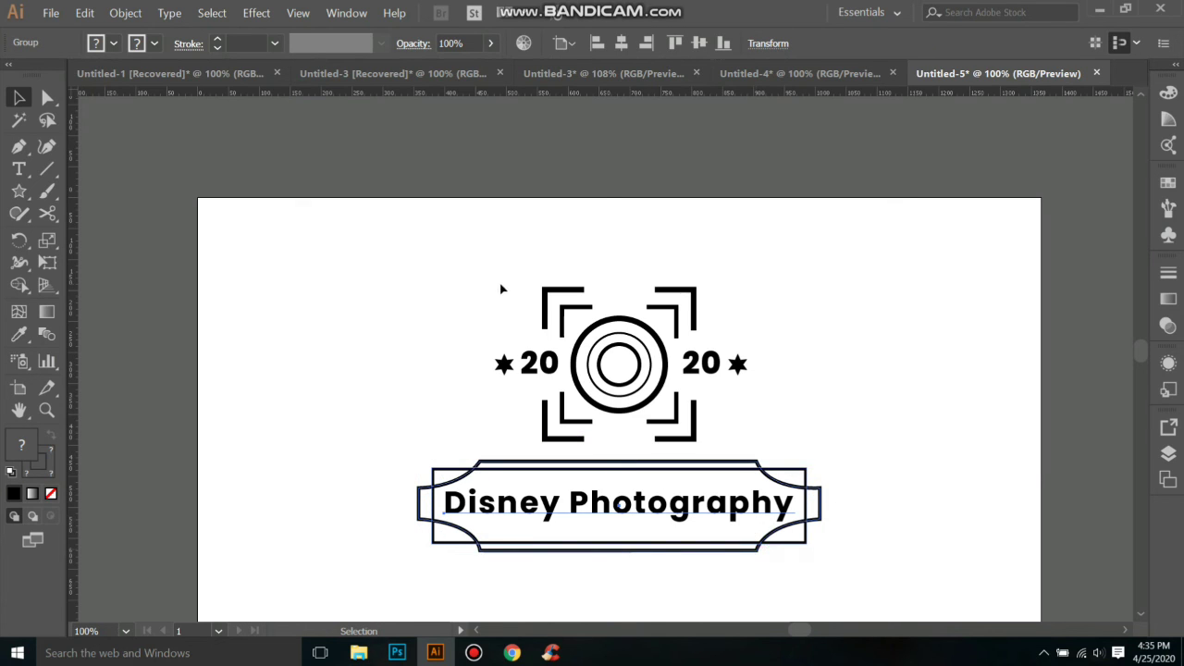
{"action": "left_click_drag", "start_coordinate": [500, 290], "coordinate": [757, 536]}
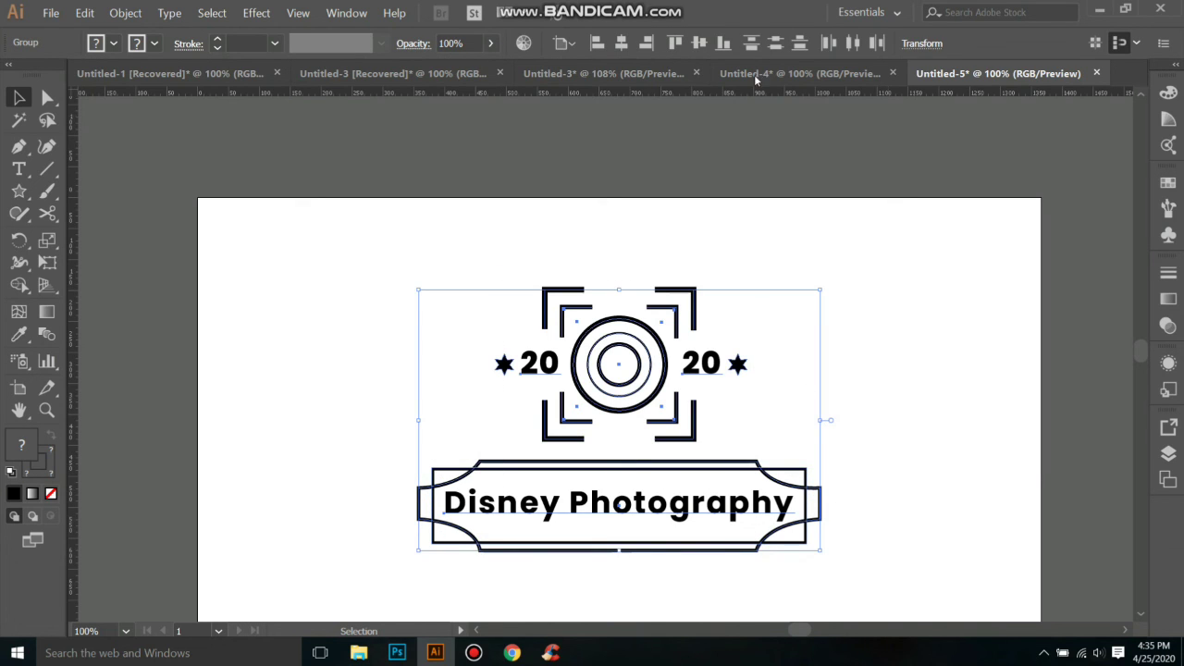
{"action": "left_click", "coordinate": [627, 45]}
{"action": "left_click", "coordinate": [737, 251]}
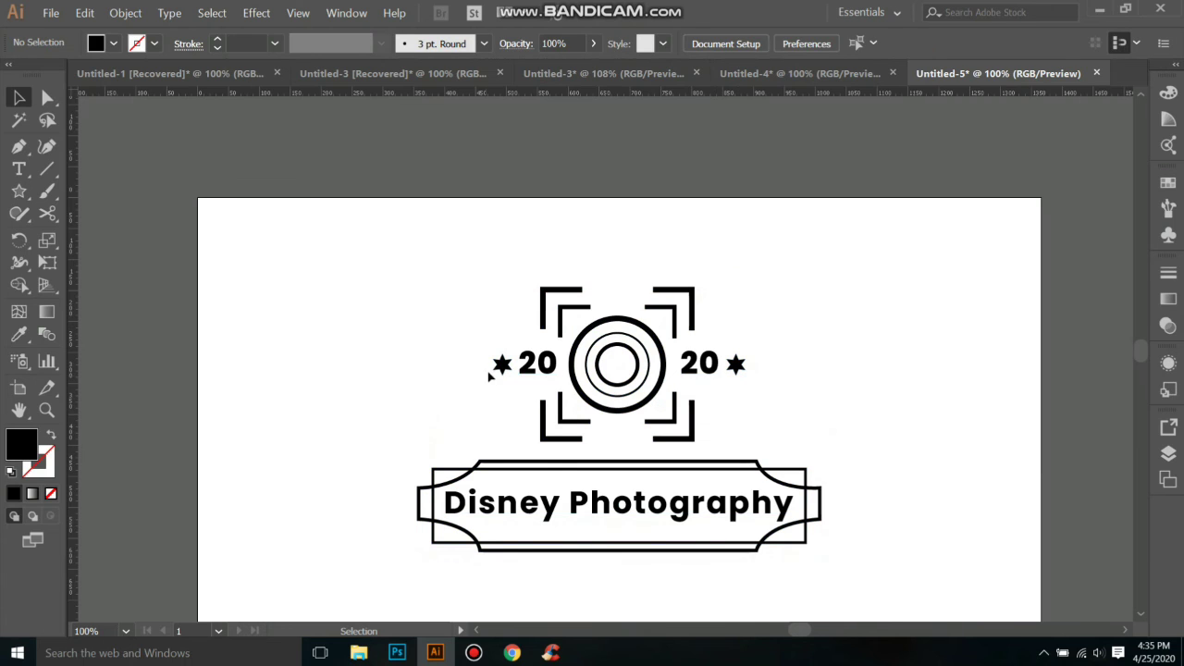
Step: Group the emblem and banner into one logo and fit the artboard in the window
{"action": "left_click_drag", "start_coordinate": [520, 400], "coordinate": [670, 505]}
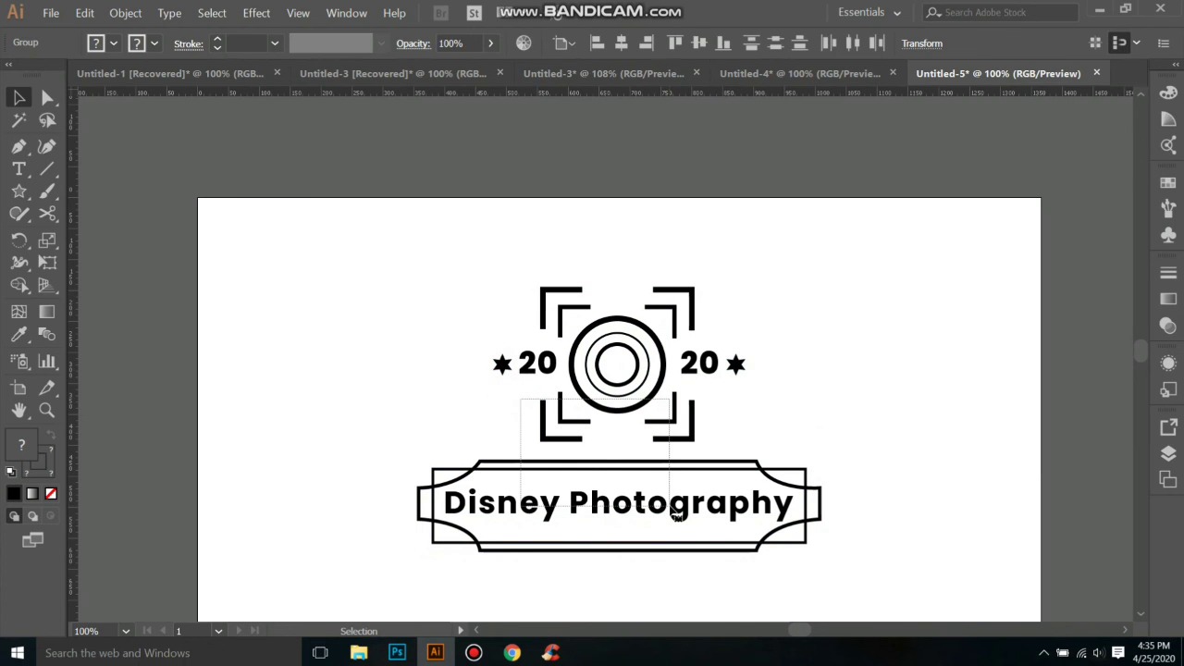
{"action": "right_click", "coordinate": [721, 502]}
{"action": "left_click", "coordinate": [742, 388]}
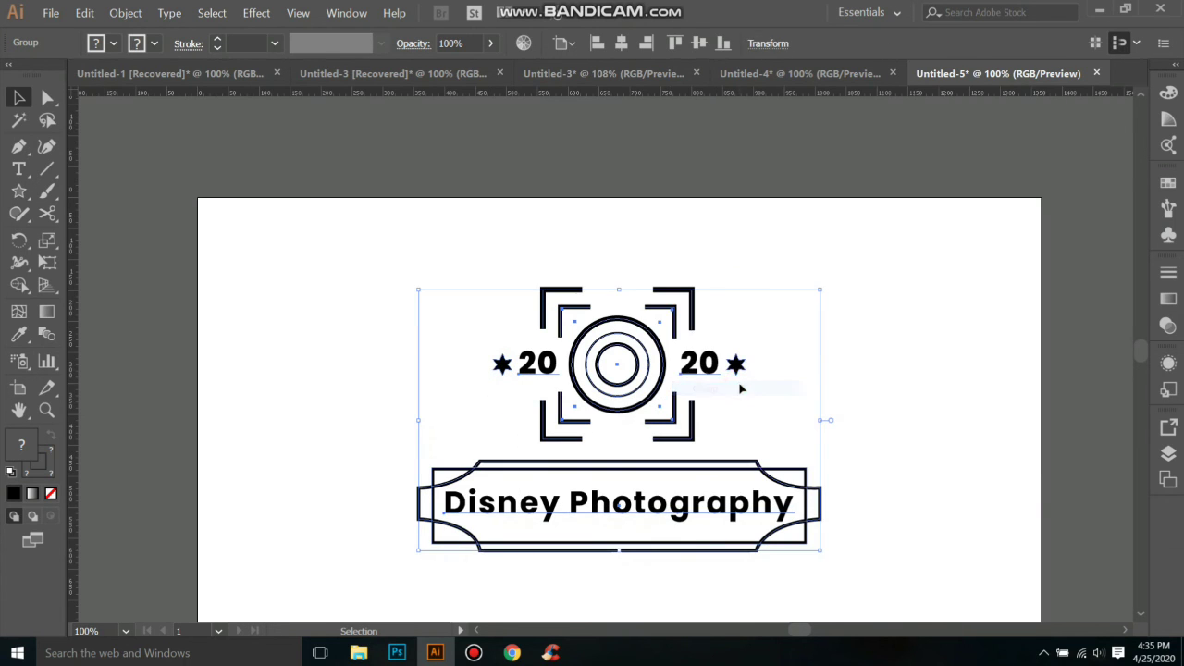
{"action": "left_click", "coordinate": [859, 382]}
{"action": "key", "text": "ctrl+0"}
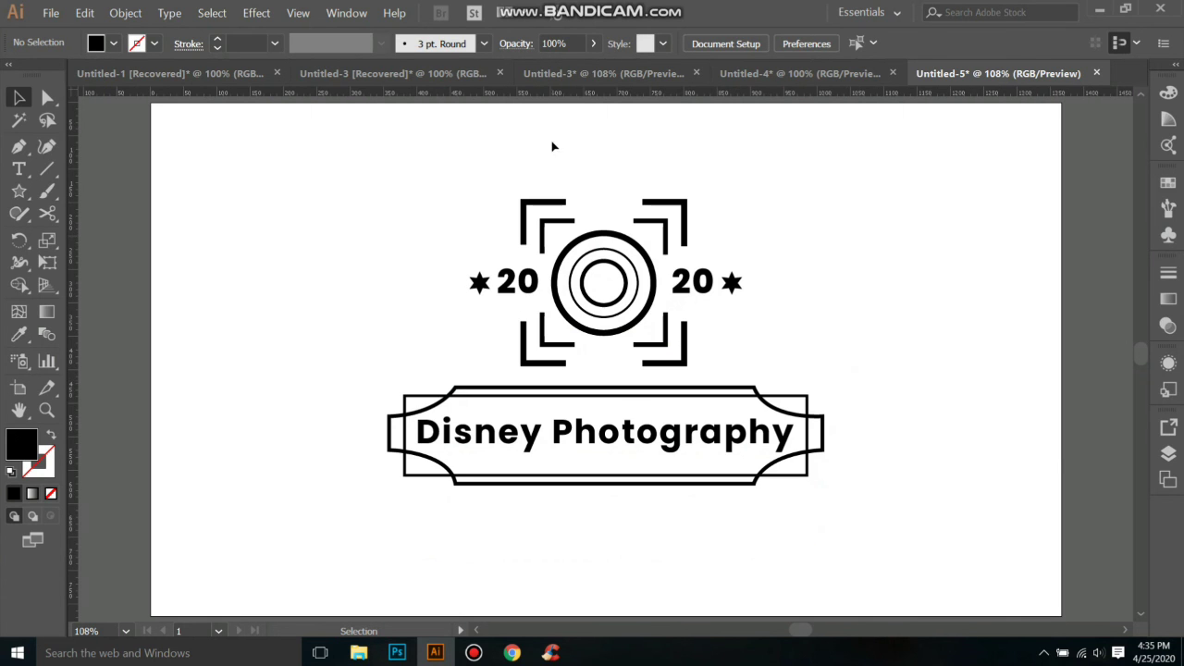
{"action": "left_click_drag", "start_coordinate": [463, 227], "coordinate": [814, 480]}
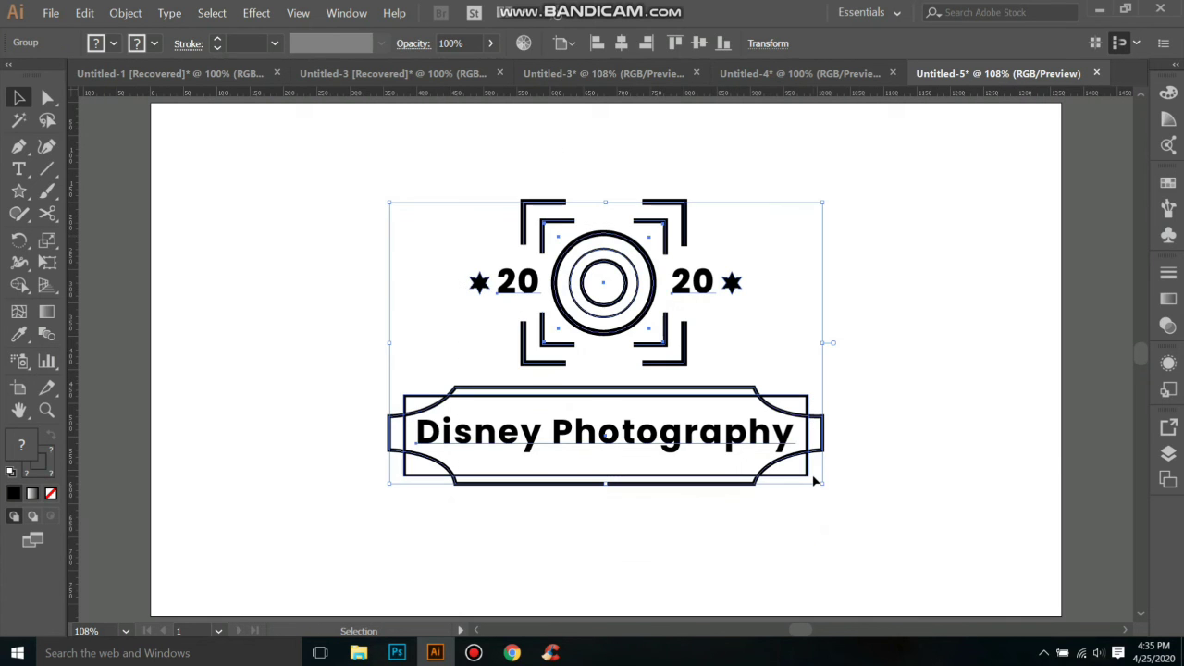
{"action": "left_click", "coordinate": [896, 450]}
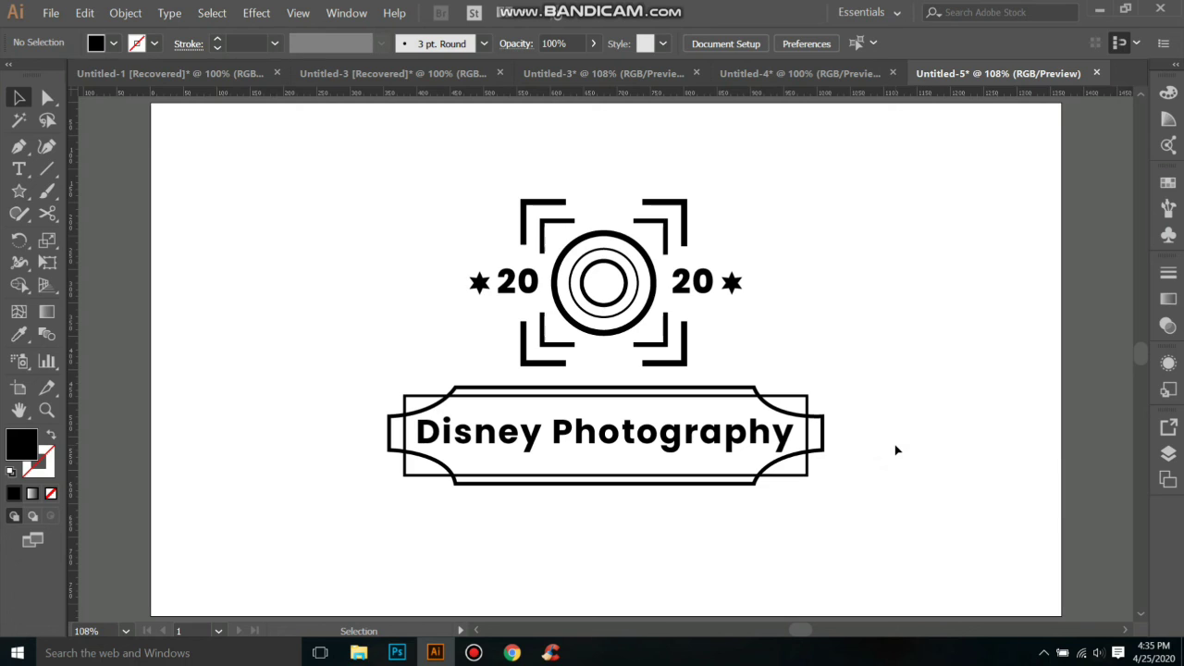
{"action": "key", "text": "v"}
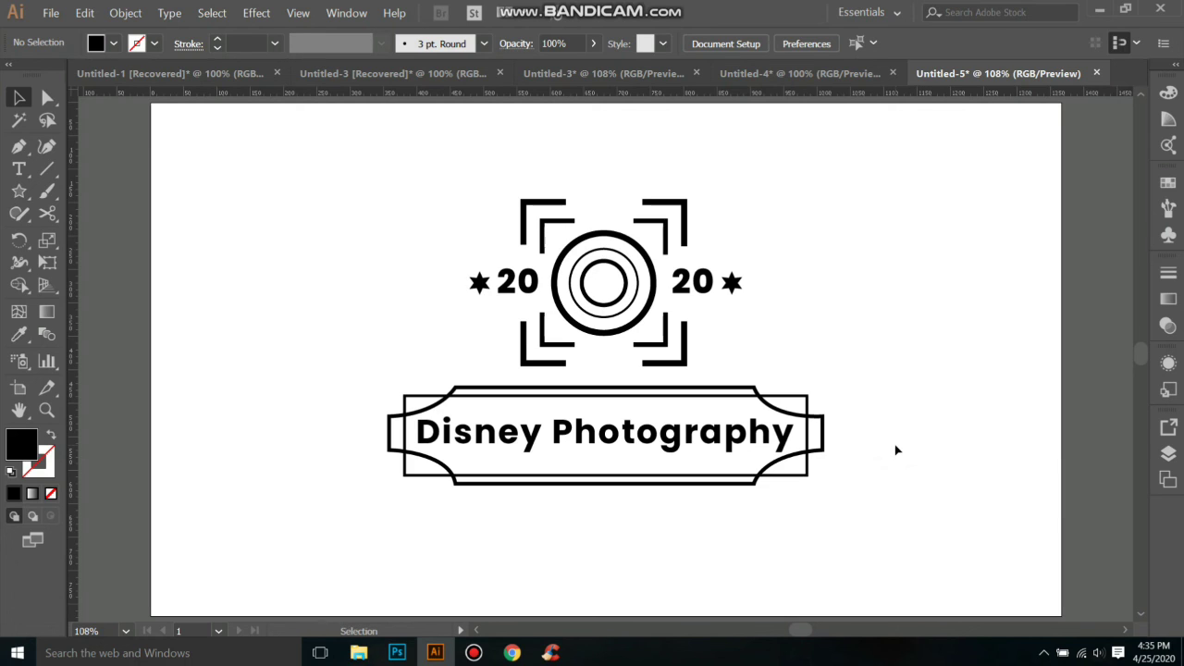